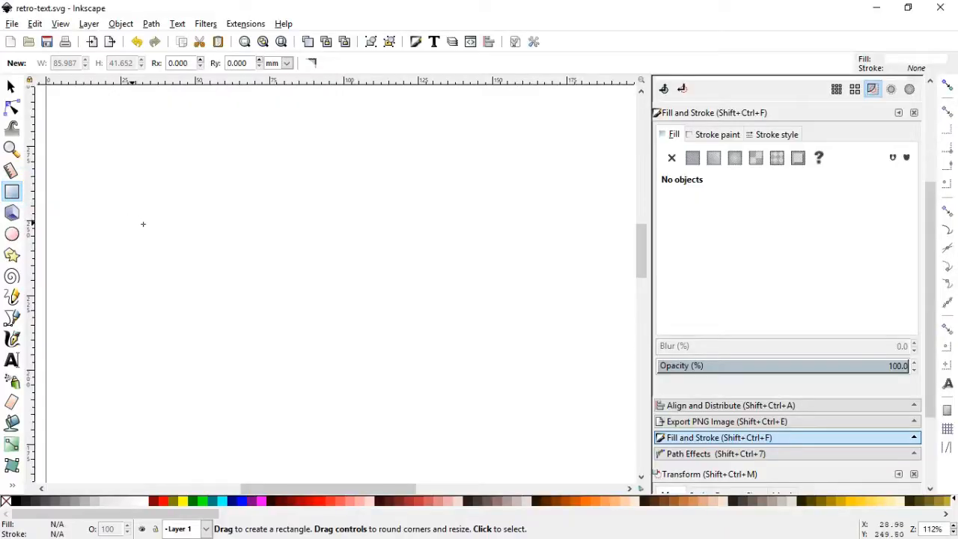
Draw a wide rectangle about 105.5 by 15.8 mm on the page and fill it with dark navy #00112B
left_click_drag(154, 222, 468, 269)
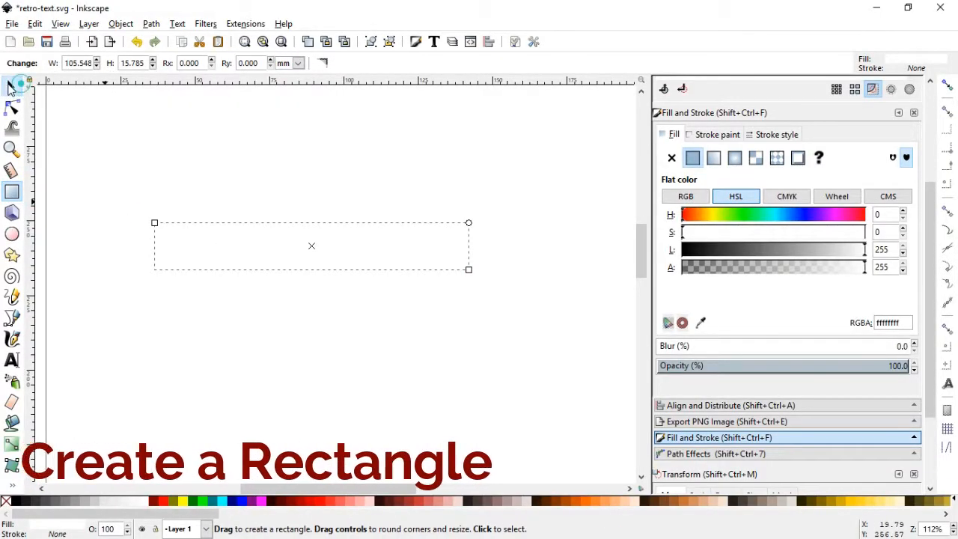
left_click(11, 87)
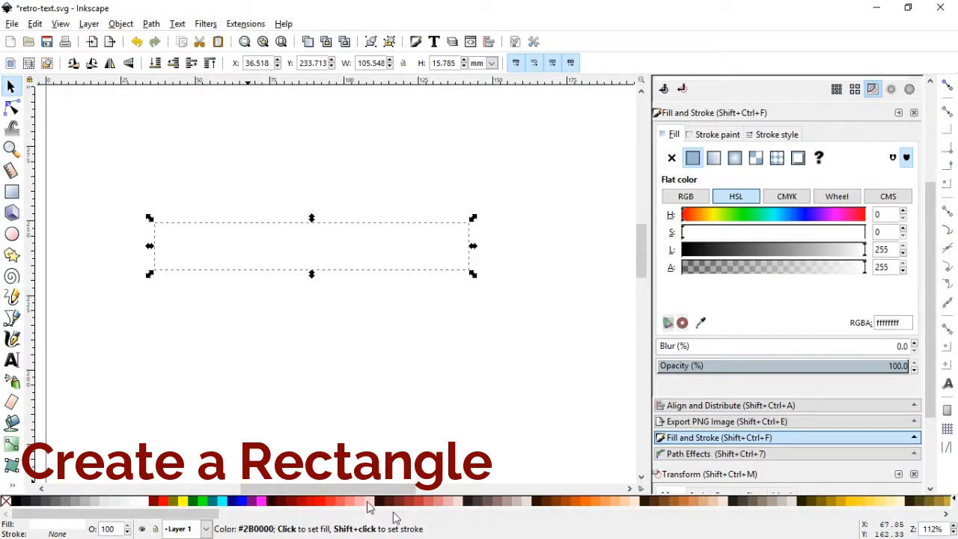
left_click_drag(208, 517, 663, 525)
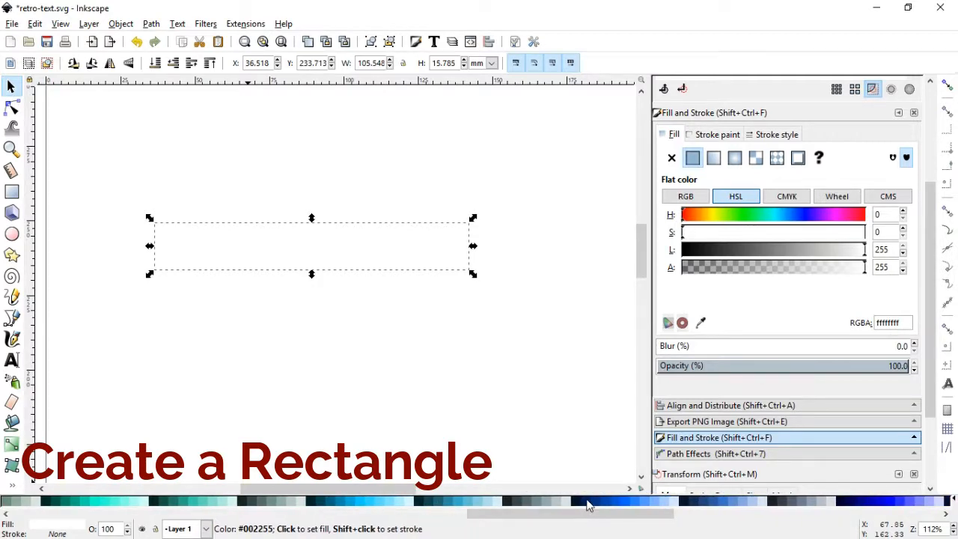
left_click(578, 500)
left_click(569, 501)
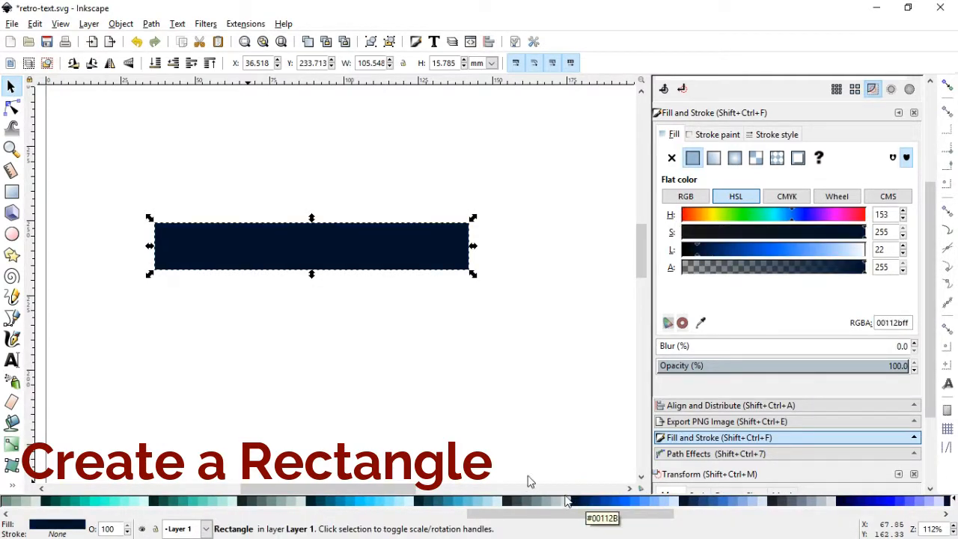
Draw a small circle about 3.4 mm across and place it on the rectangle's top edge near its left end
left_click(11, 148)
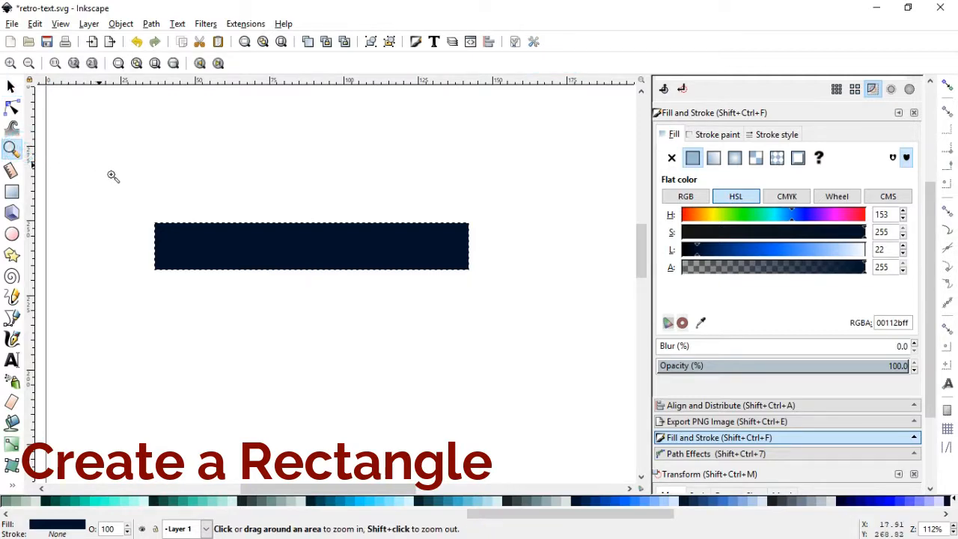
left_click_drag(109, 172, 493, 310)
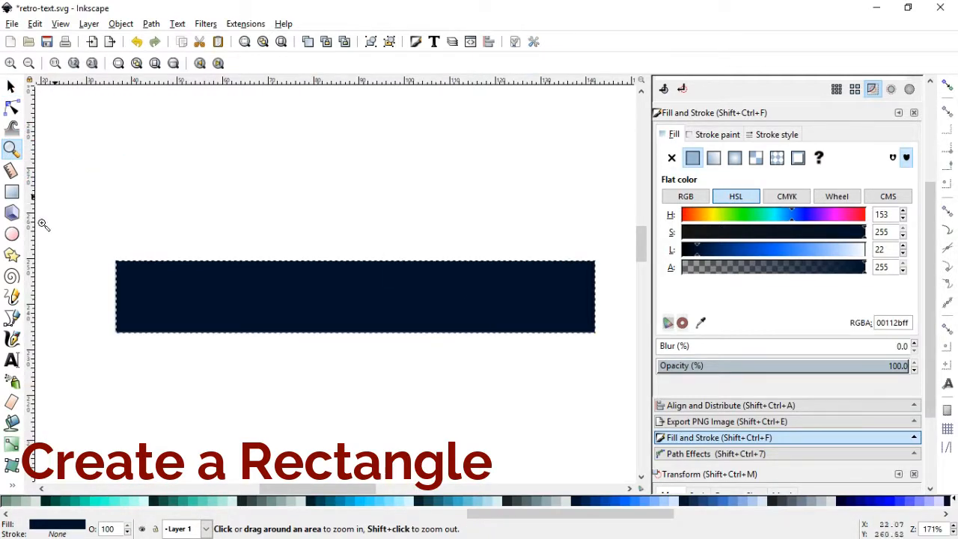
left_click(11, 237)
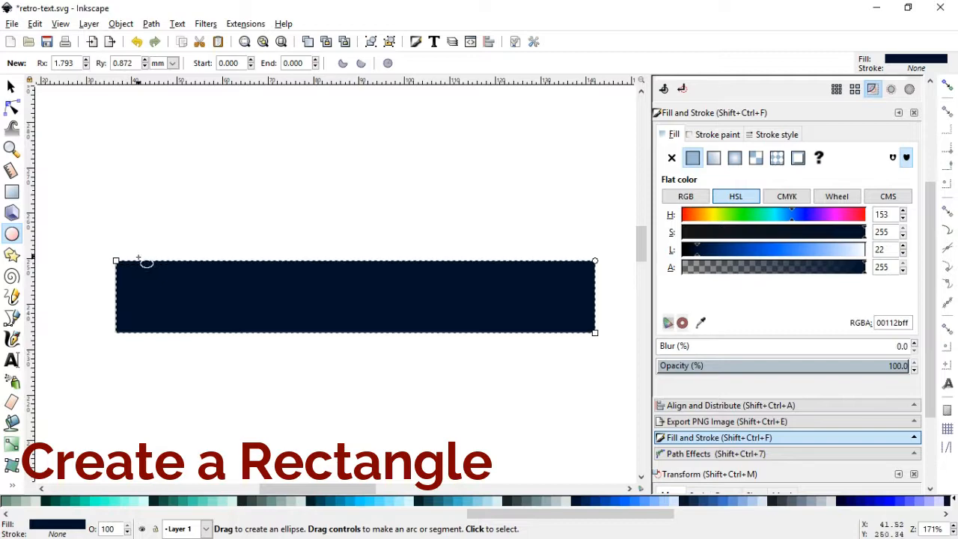
left_click_drag(142, 210, 142, 264)
key("s")
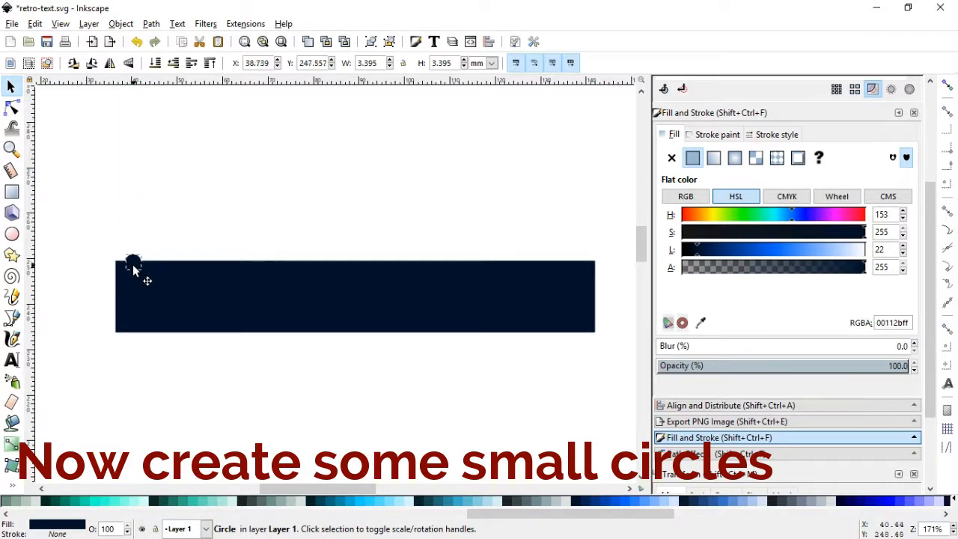
Duplicate the small circle repeatedly and spread the copies along the rectangle's top edge, deleting the surplus copy
key("ctrl+d")
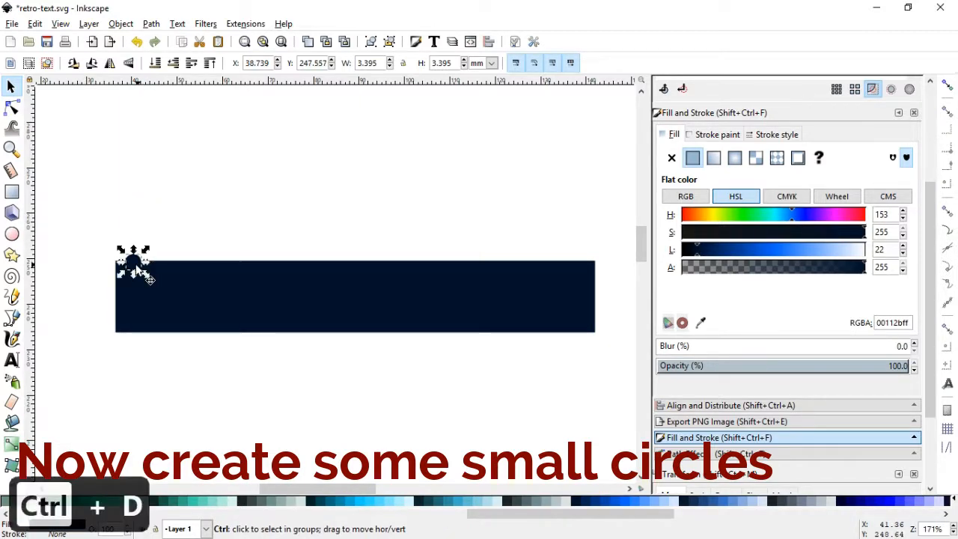
left_click_drag(142, 263, 238, 262)
key("ctrl+d")
key("ctrl+d")
key("ctrl+d")
left_click_drag(238, 262, 259, 259)
key("ctrl+d")
key("ctrl+d")
key("ctrl+d")
key("ctrl+d")
key("ctrl+d")
key("ctrl+d")
key("ctrl+d")
key("Delete")
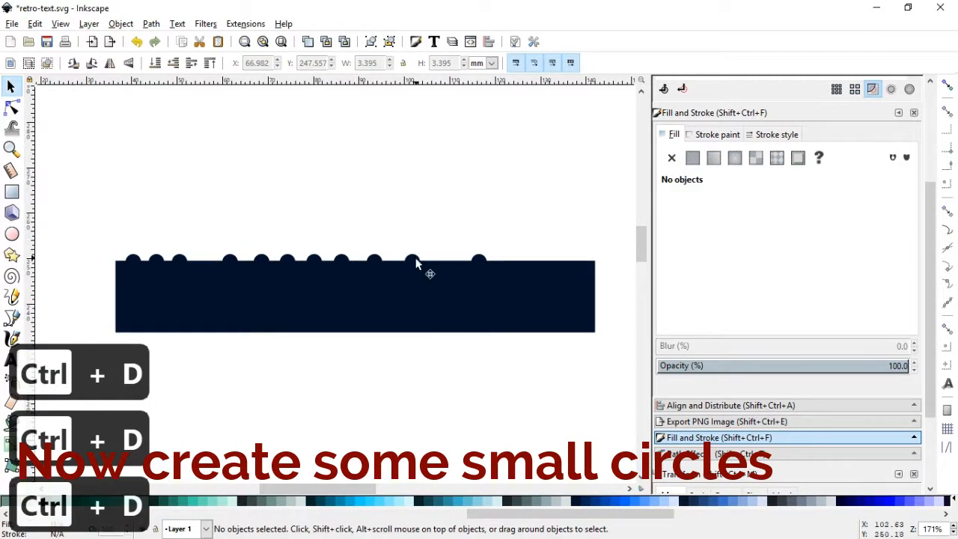
Move one circle into the gap after the third circle and bring the rightmost circle close to the row's end
left_click(414, 261)
left_click_drag(413, 260, 200, 256)
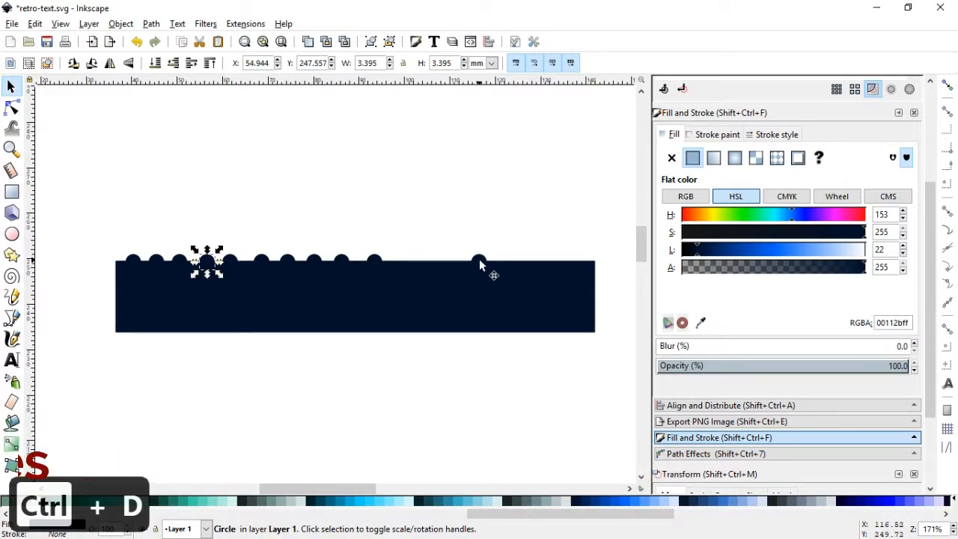
left_click_drag(478, 261, 399, 262)
left_click(440, 249)
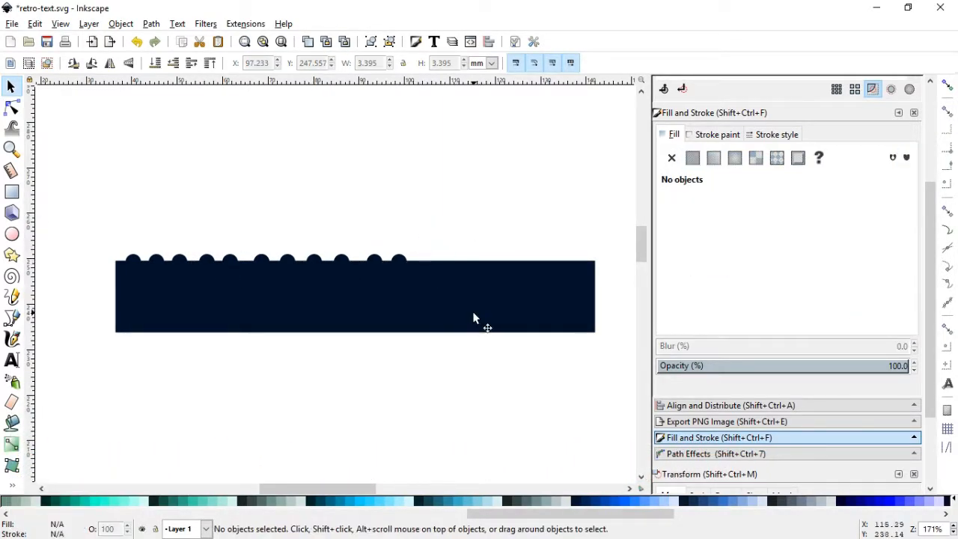
Shorten the rectangle from its right side to about 65.4 mm wide so it ends just past the last circle
left_click(474, 315)
left_click_drag(596, 296, 416, 277)
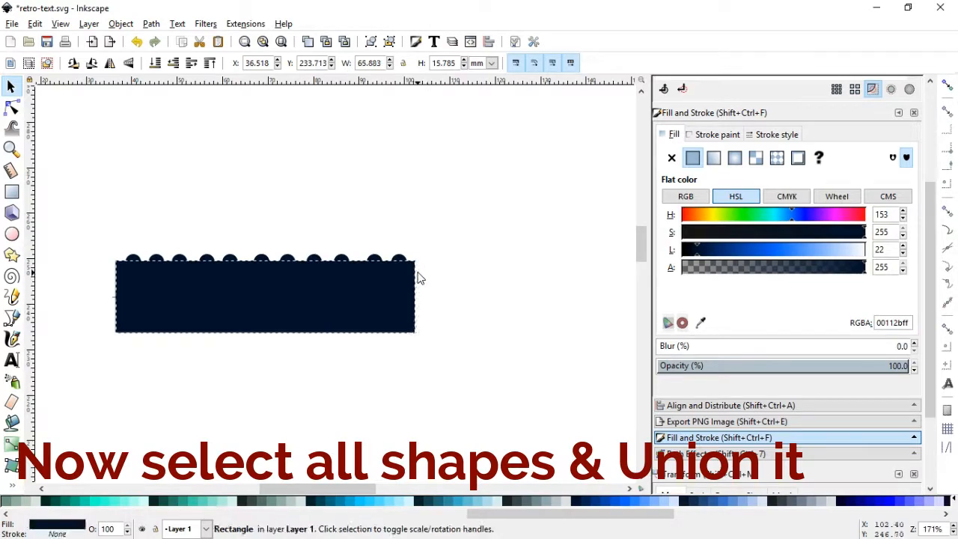
left_click(455, 270)
Unite the rectangle and all the circles into a single path with Union
left_click_drag(113, 206, 429, 305)
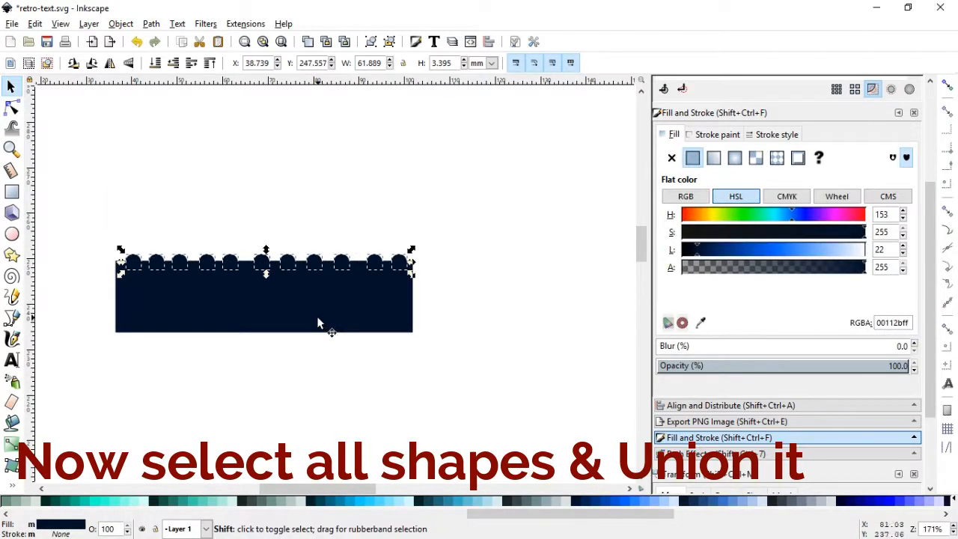
left_click(152, 24)
left_click(158, 104)
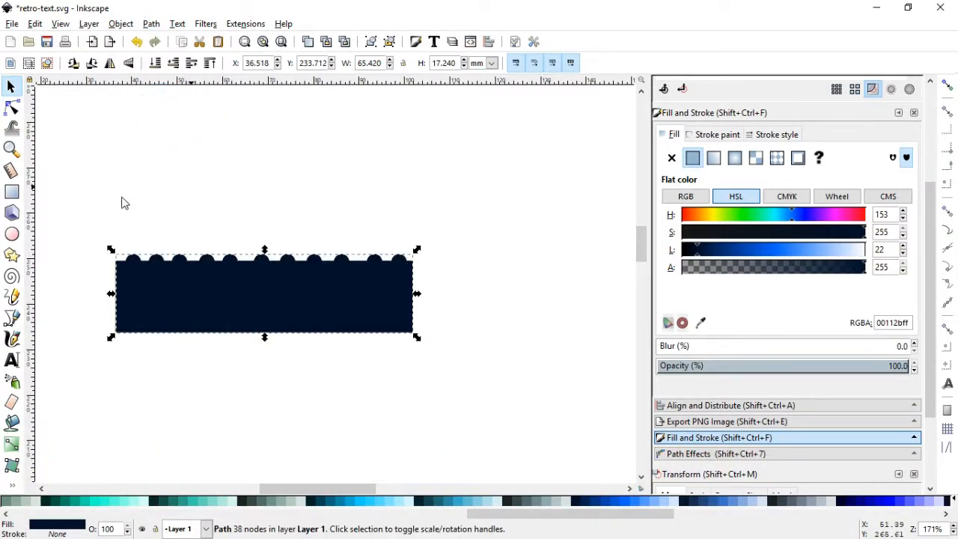
Select the base nodes between the first six bumps on the path's top edge and make them symmetric
left_click(10, 148)
left_click_drag(124, 222, 272, 278)
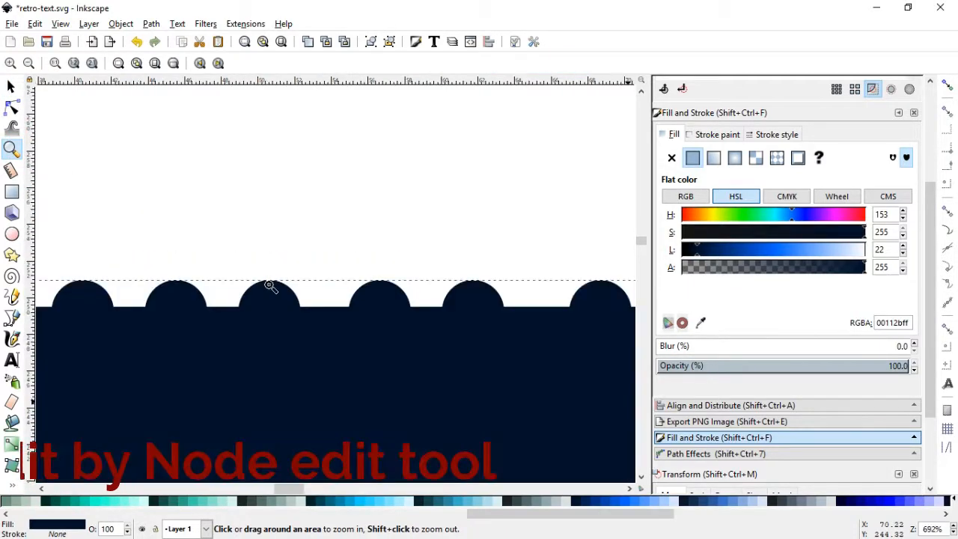
left_click(12, 107)
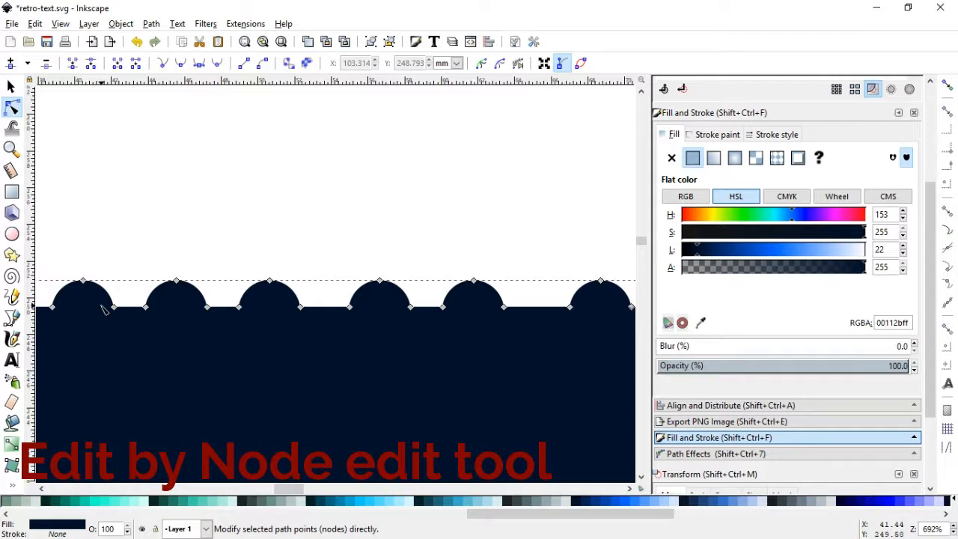
left_click_drag(104, 309, 585, 355)
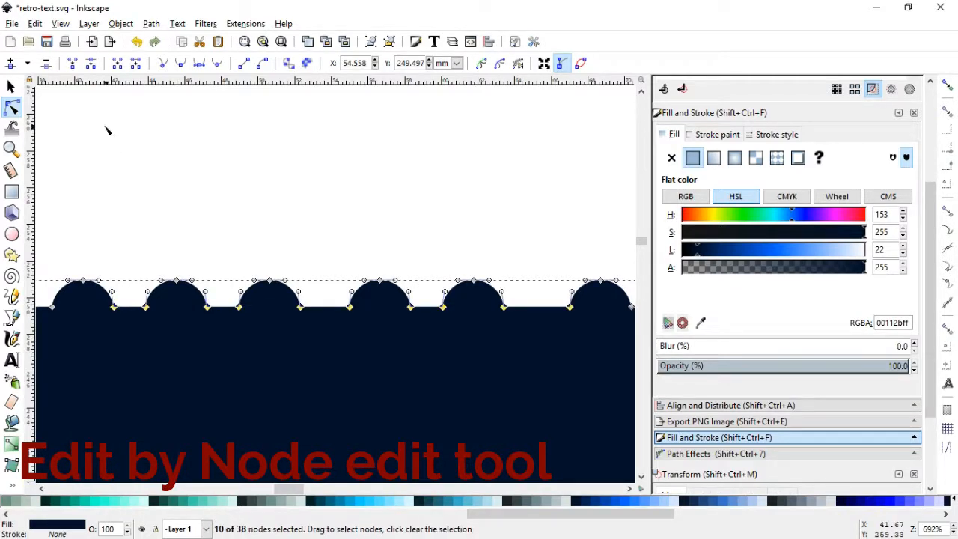
left_click(196, 63)
left_click(206, 176)
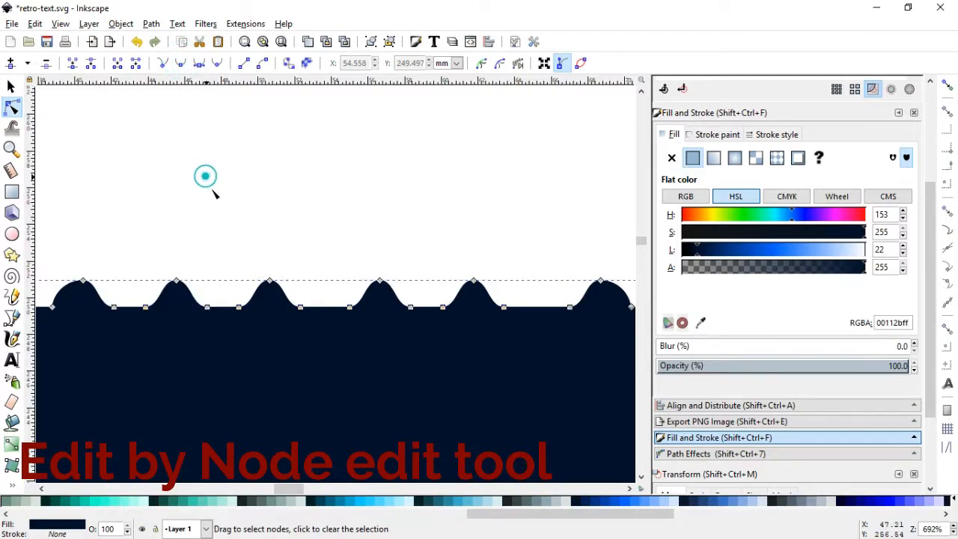
Insert a node in each of the five flat segments between the first six bumps and raise it into a small peak
double_click(427, 307)
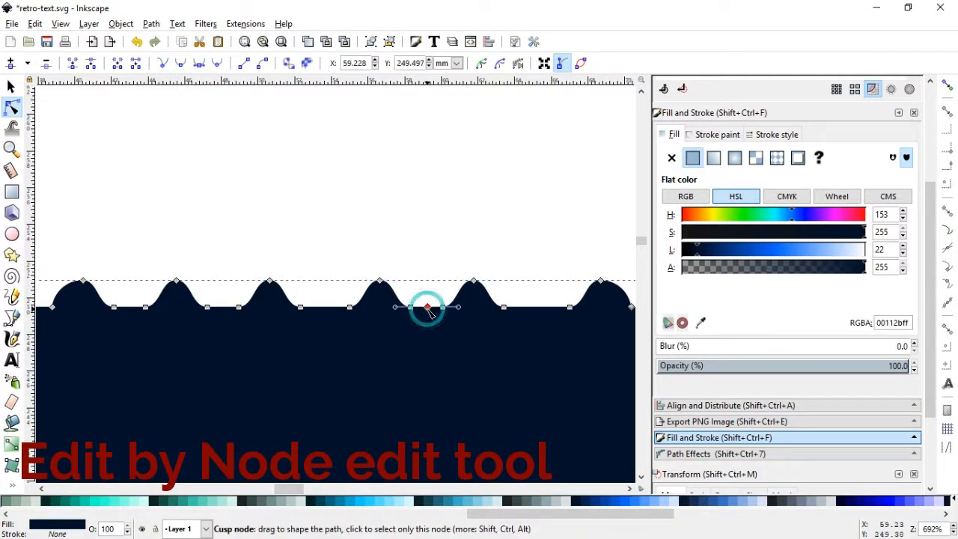
left_click_drag(428, 308, 426, 295)
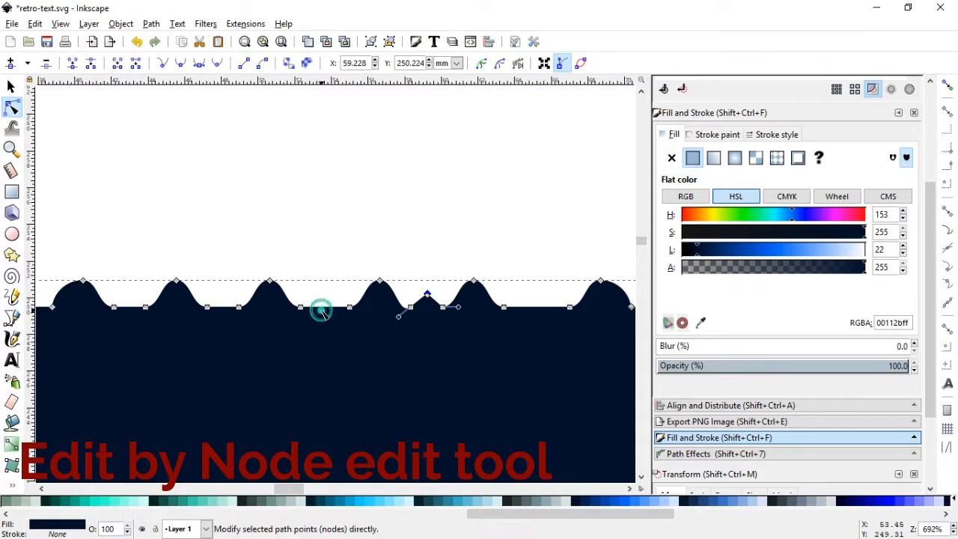
double_click(322, 306)
left_click_drag(322, 307, 322, 295)
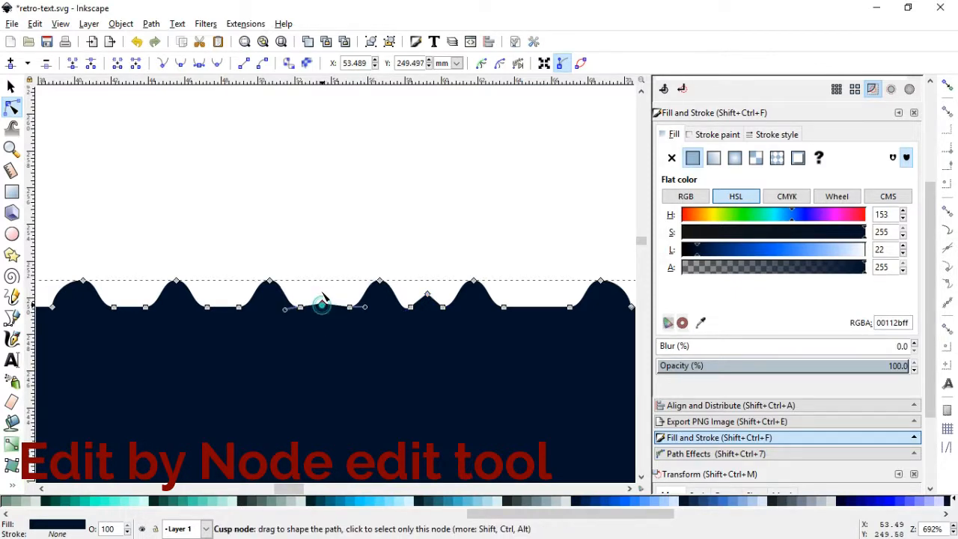
double_click(225, 306)
left_click_drag(225, 307, 224, 296)
double_click(128, 307)
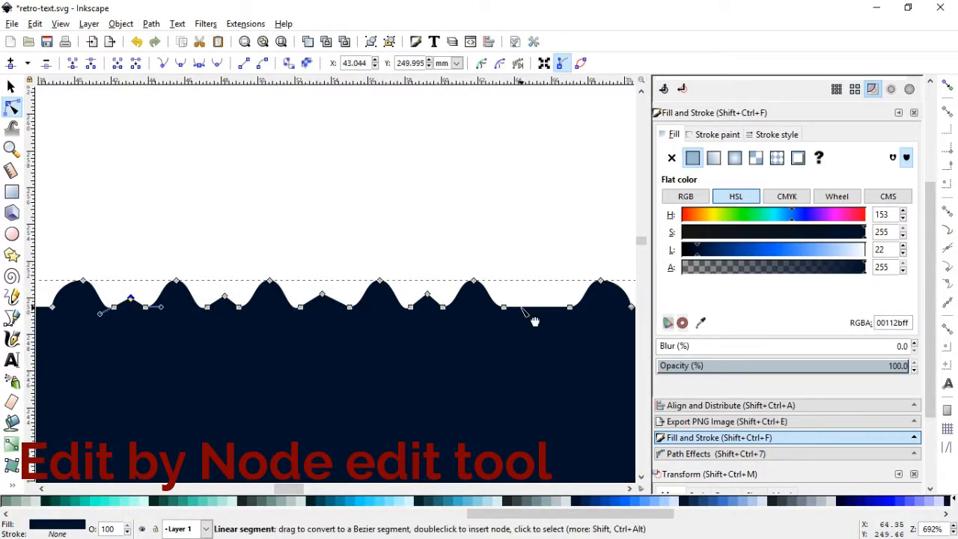
double_click(532, 307)
left_click_drag(532, 307, 533, 293)
Shift the top nodes of the second to fifth bumps slightly in different directions to make the edge irregular
left_click_drag(475, 281, 487, 280)
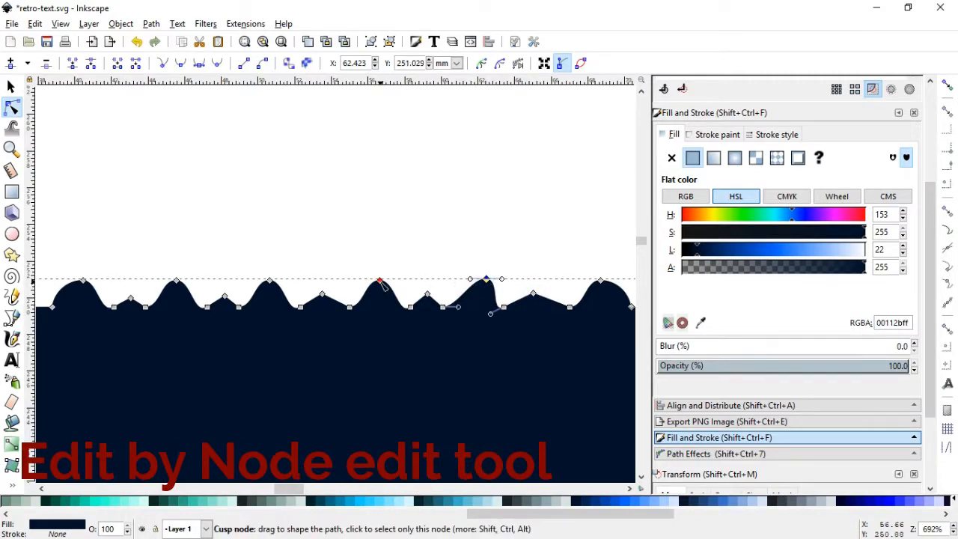
left_click_drag(381, 284, 374, 288)
left_click_drag(271, 284, 281, 288)
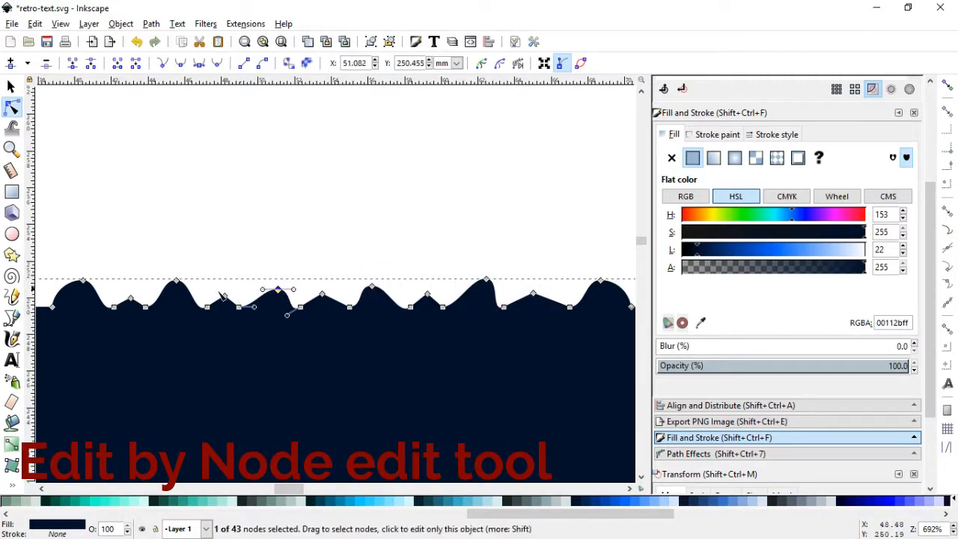
left_click_drag(178, 283, 178, 288)
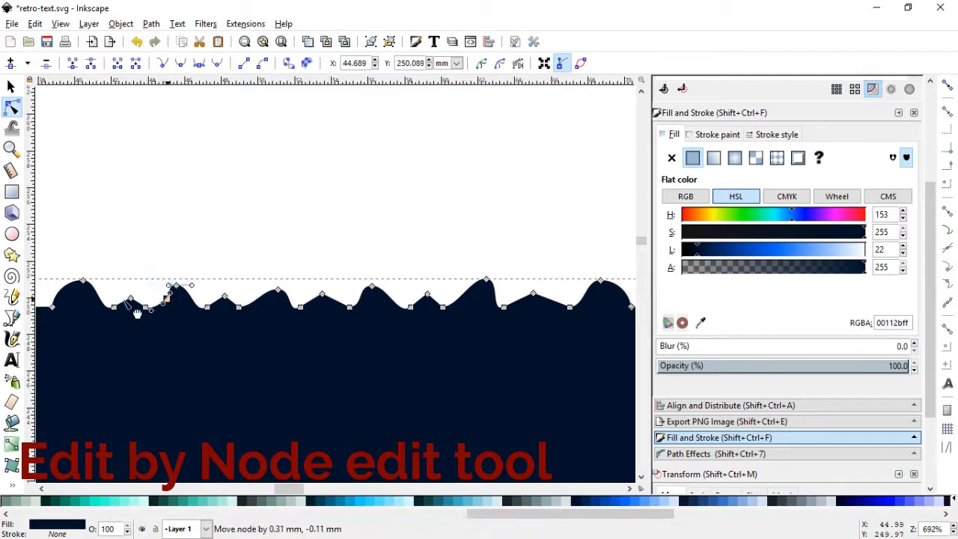
Add nodes on the slopes of the first, third and fourth bumps and offset them to roughen the outline
double_click(95, 295)
left_click_drag(94, 295, 88, 296)
double_click(255, 300)
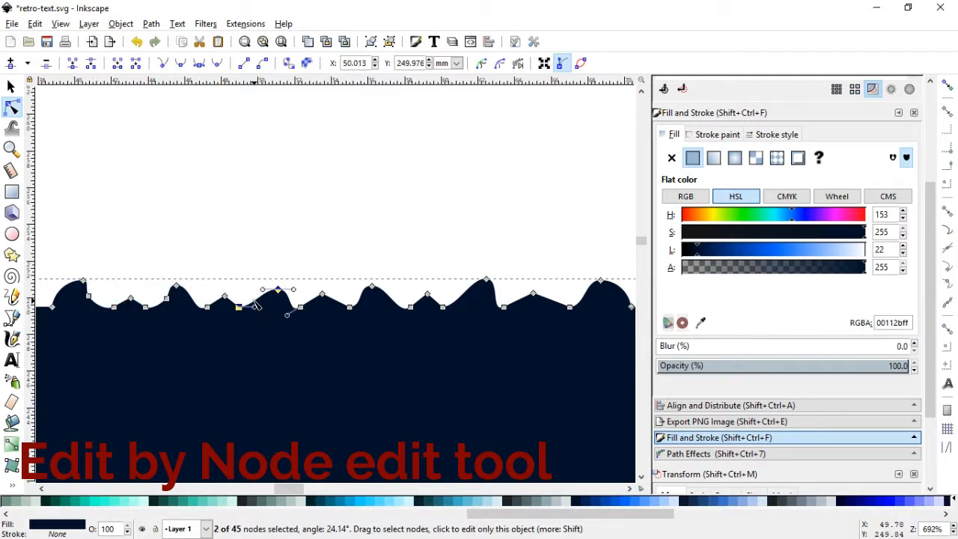
mouse_move(254, 299)
left_mouse_down()
mouse_move(247, 295)
mouse_move(263, 298)
left_mouse_up()
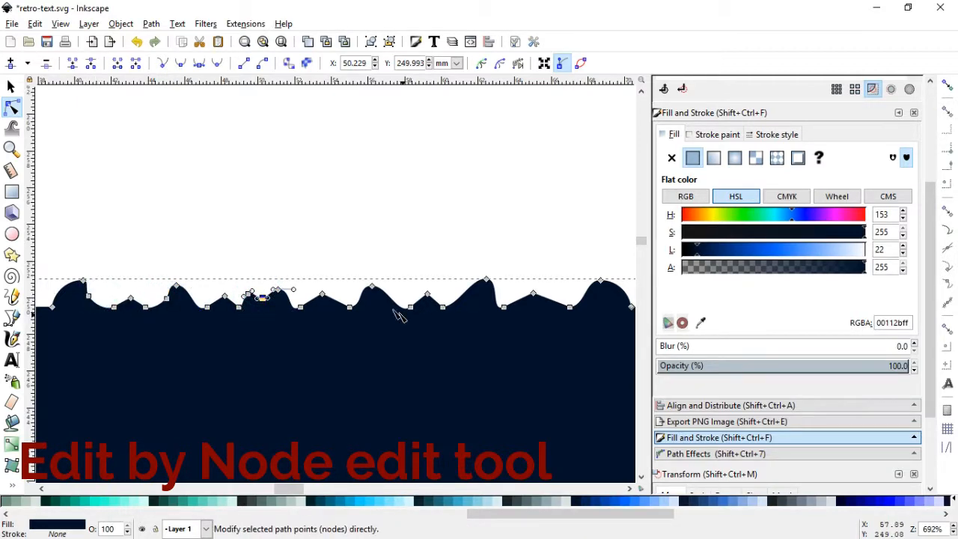
double_click(387, 298)
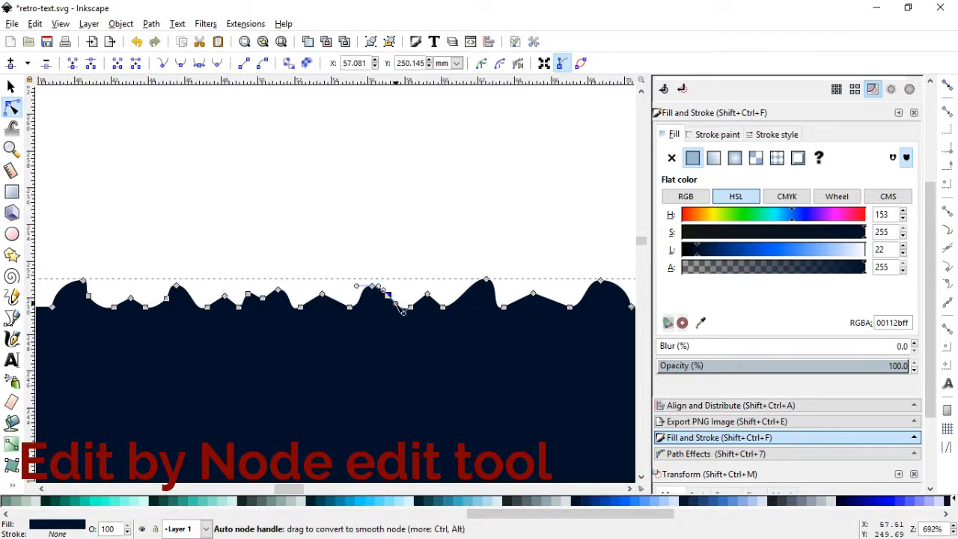
left_click(389, 323)
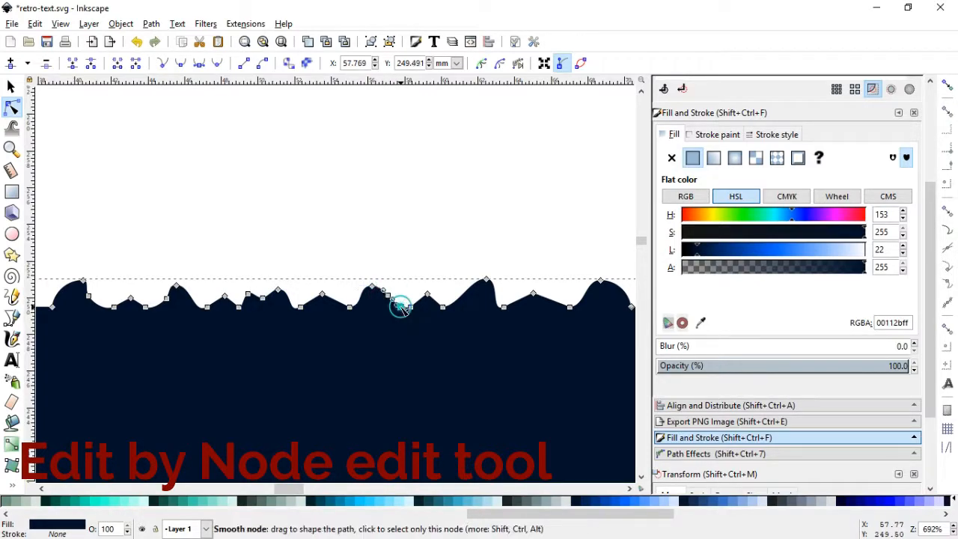
left_click_drag(400, 302, 407, 306)
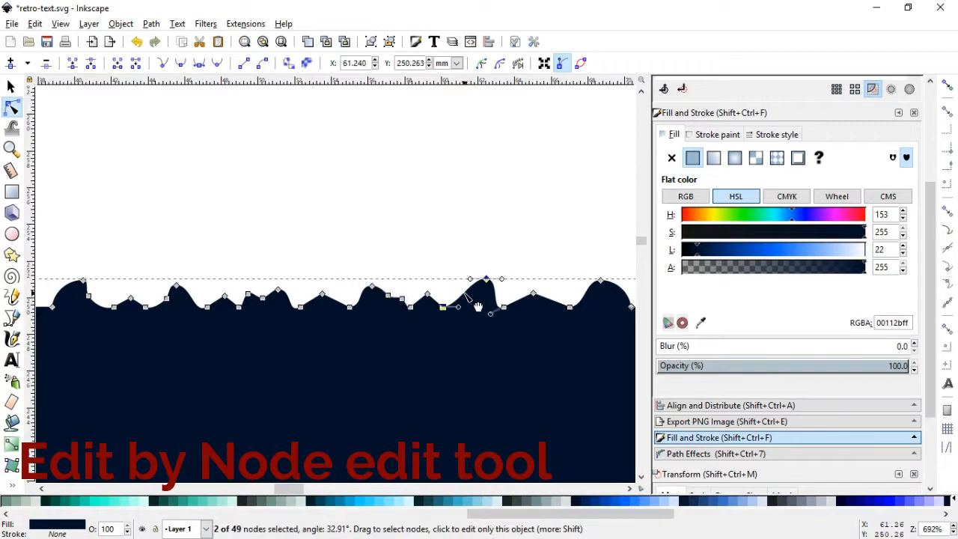
Add and offset nodes around the fifth bump, the small peak beside it and the sixth bump to roughen their outline
mouse_move(465, 292)
left_mouse_down()
mouse_move(455, 296)
mouse_move(470, 294)
left_mouse_up()
double_click(469, 286)
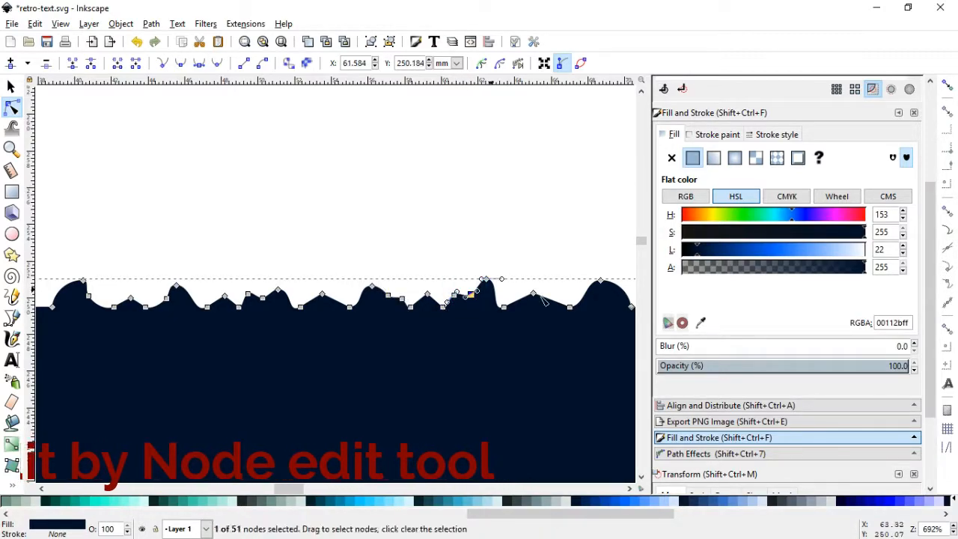
mouse_move(545, 299)
left_mouse_down()
mouse_move(552, 289)
mouse_move(532, 305)
left_mouse_up()
double_click(527, 298)
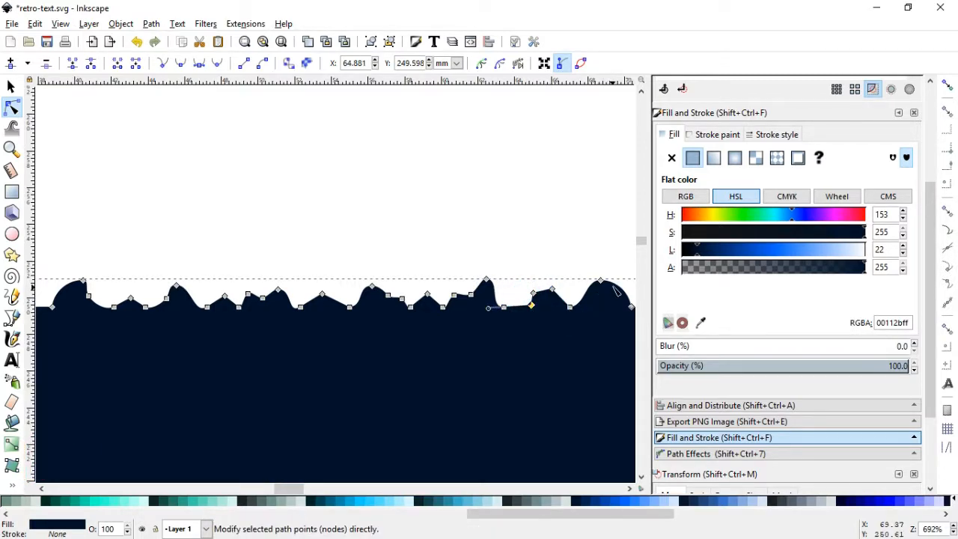
left_click(620, 289)
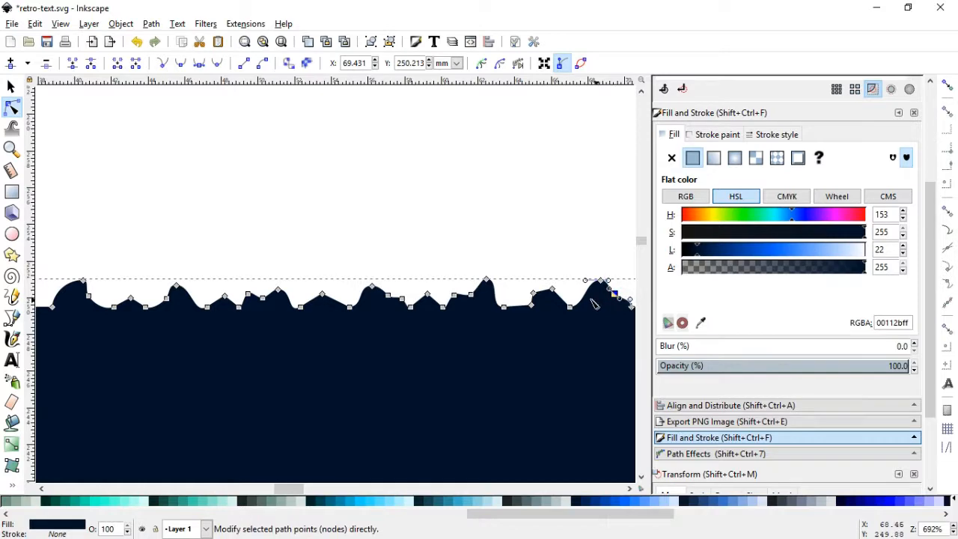
left_click_drag(592, 295, 588, 297)
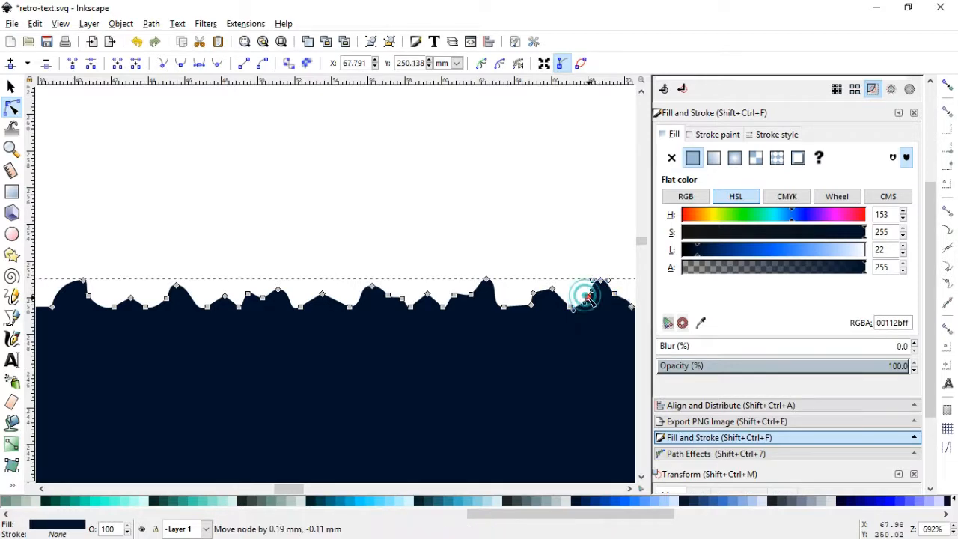
Add the text "uv" above the navy shape and make it bold
left_click(509, 244)
key("s")
left_click(267, 157)
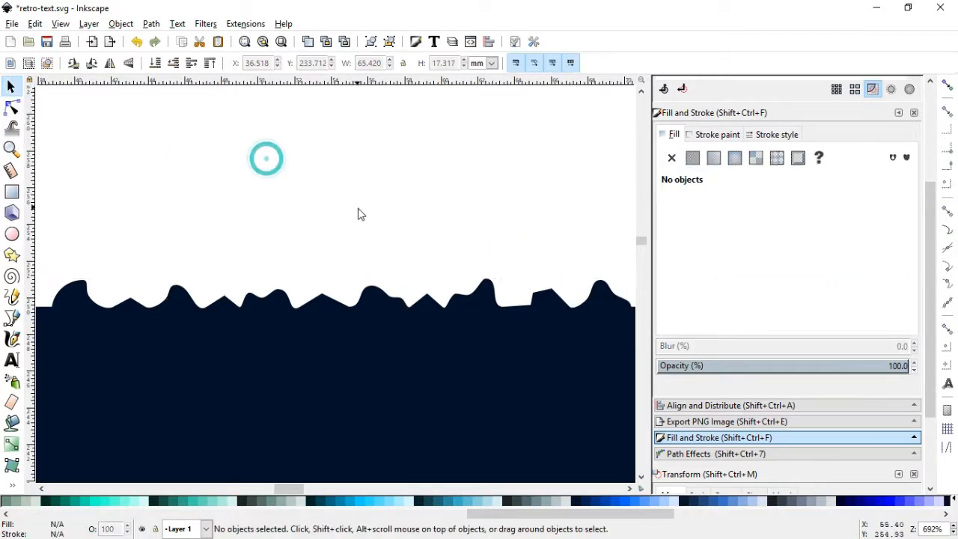
key("minus")
key("minus")
key("minus")
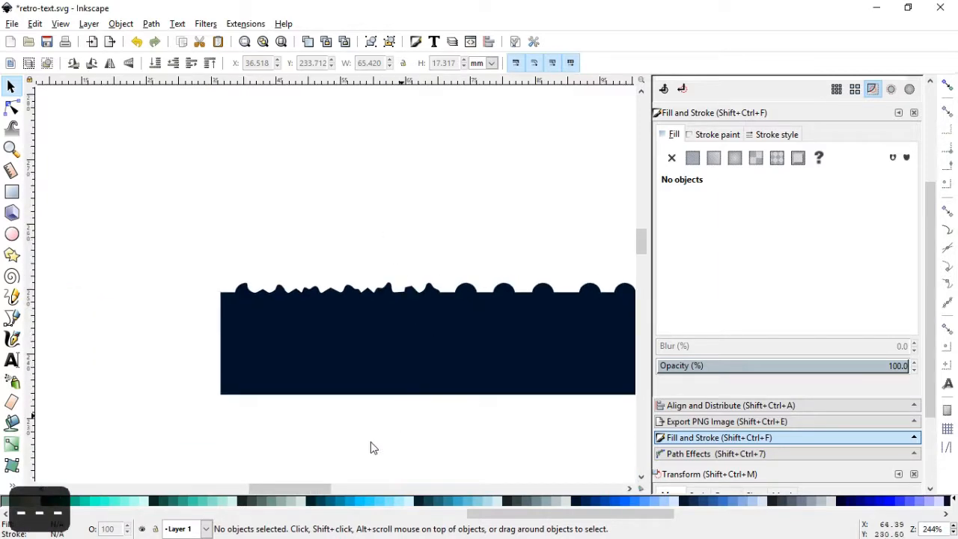
left_click_drag(294, 487, 302, 488)
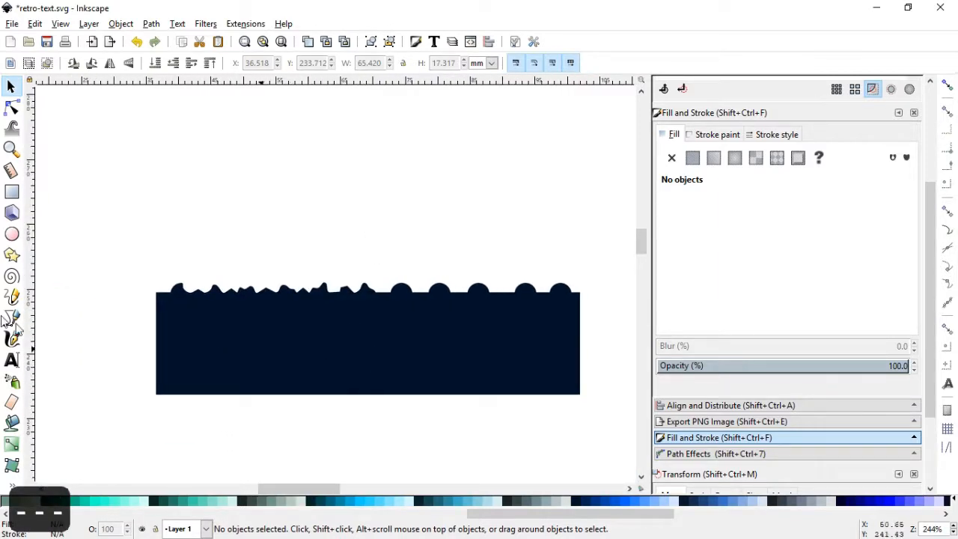
left_click(11, 358)
left_click(186, 240)
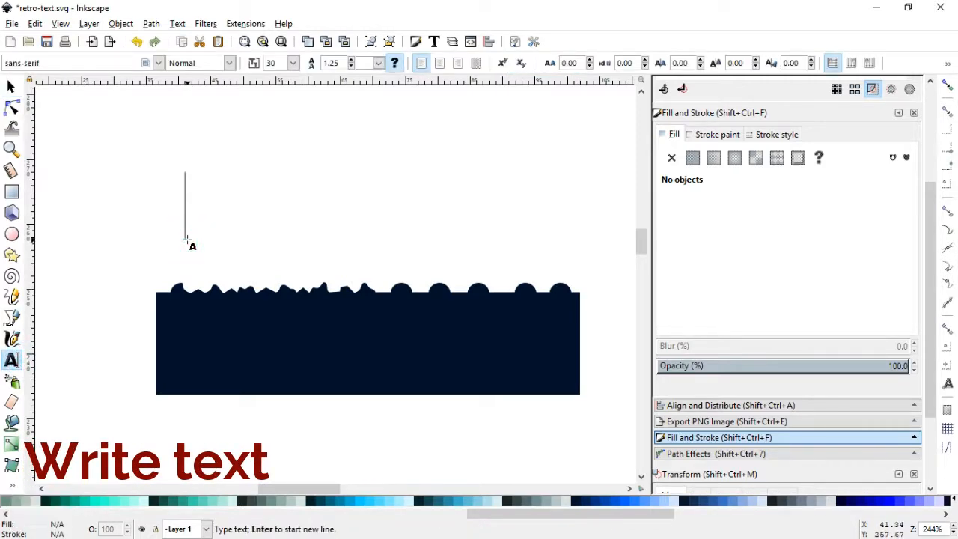
type("u")
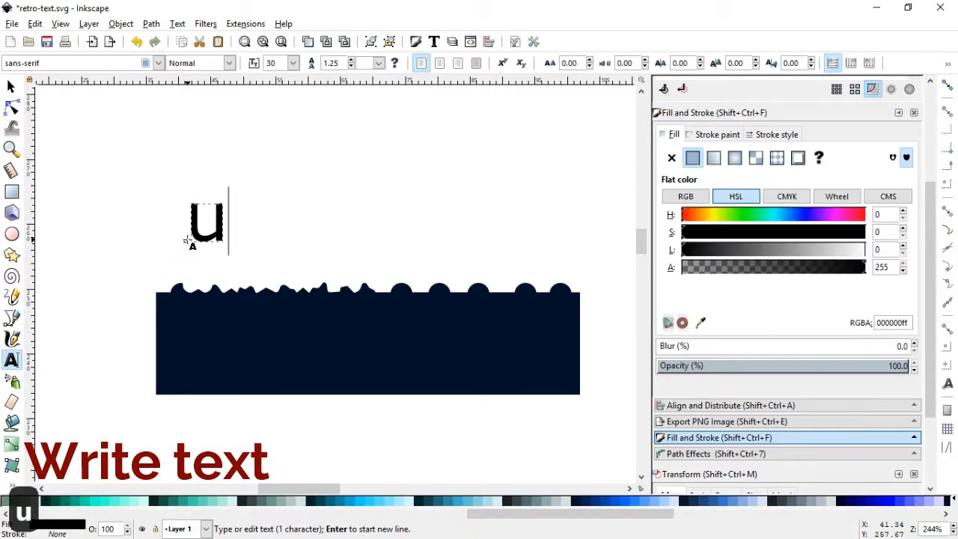
type("v")
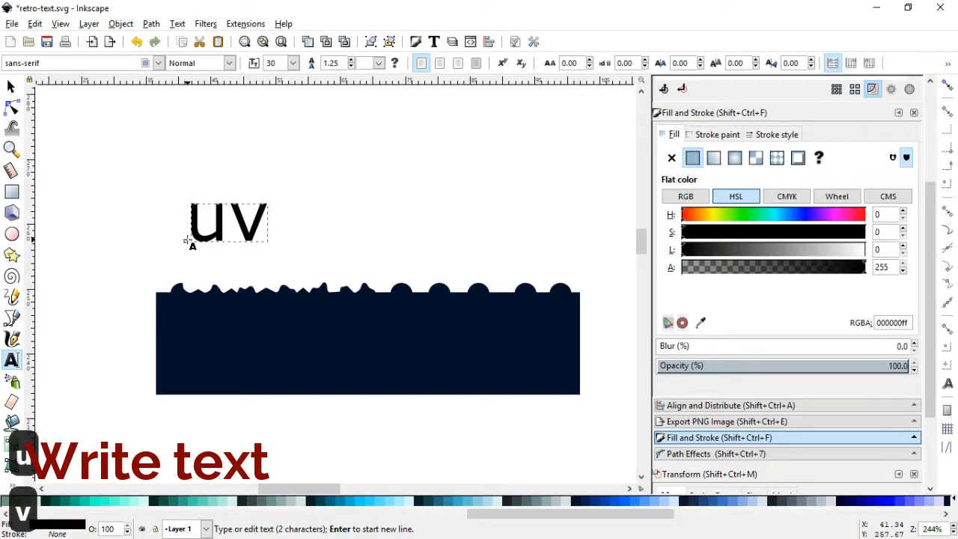
key("ctrl+a")
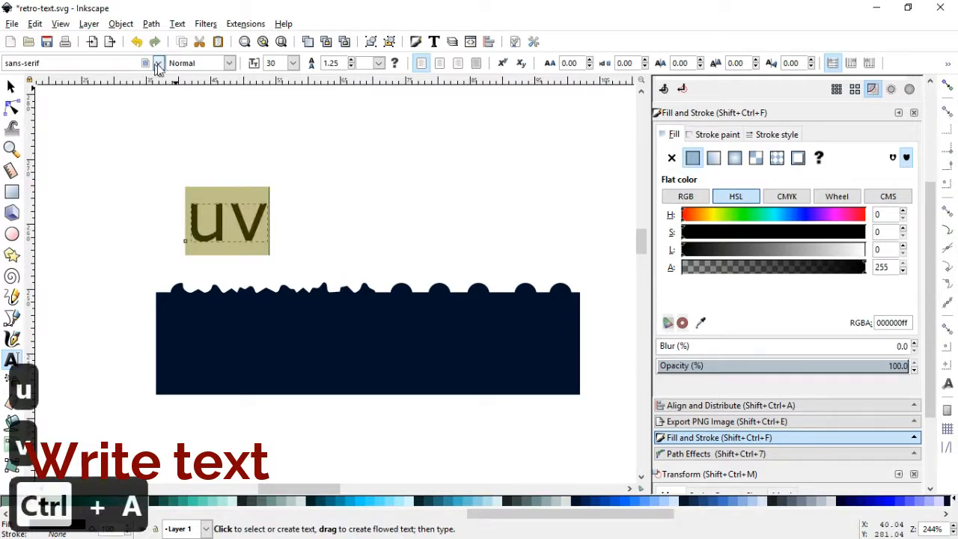
left_click(231, 63)
left_click(196, 113)
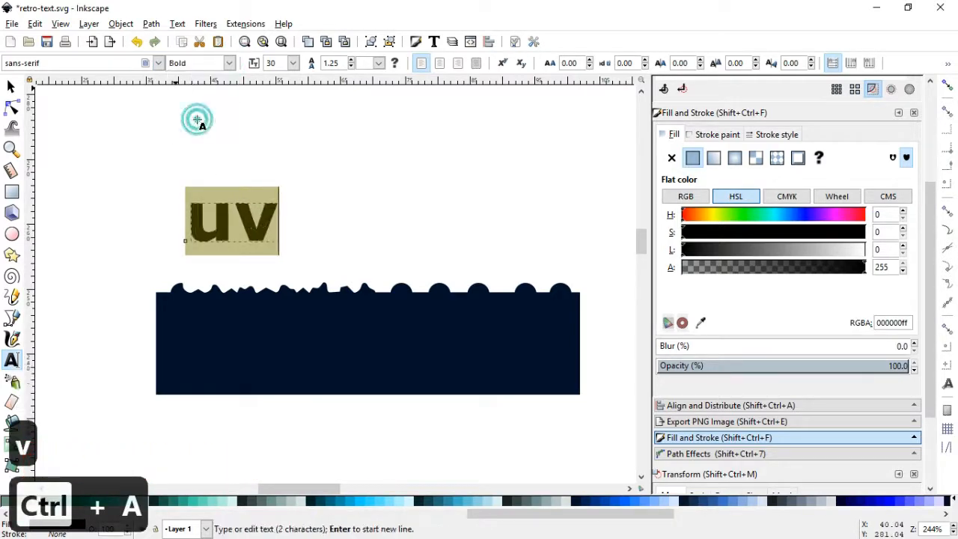
Move the text onto the shape's rough upper edge and fill it blue (00aad4) at 58.8% opacity
left_click(11, 87)
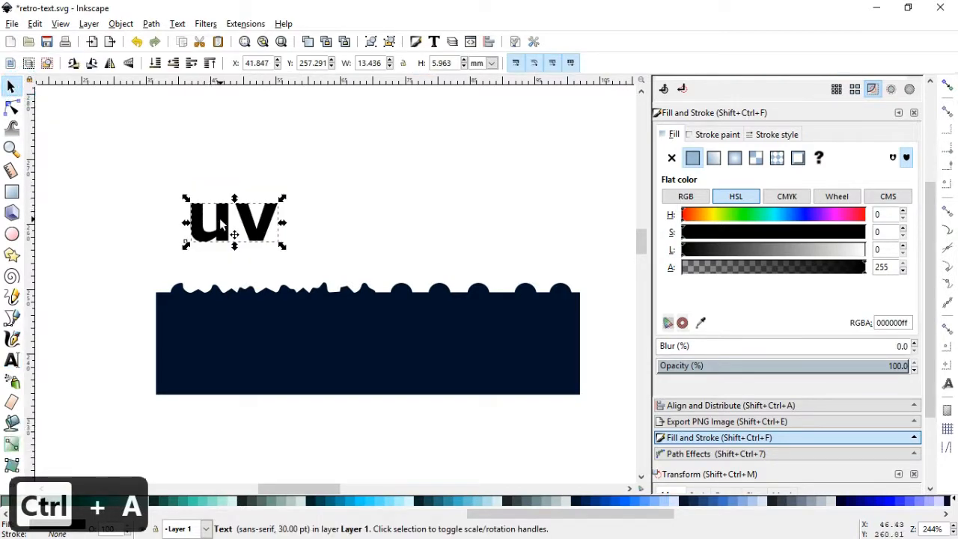
left_click_drag(220, 216, 225, 297)
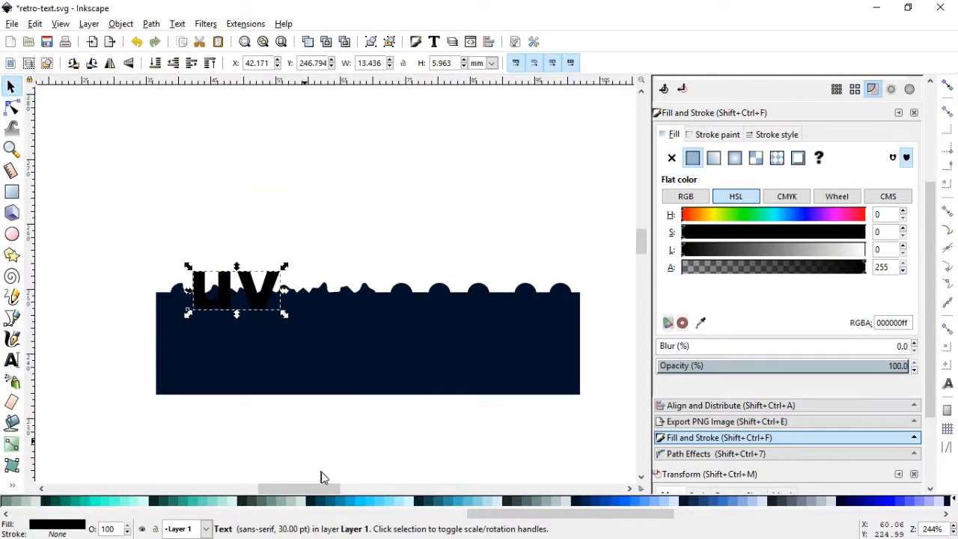
left_click(346, 499)
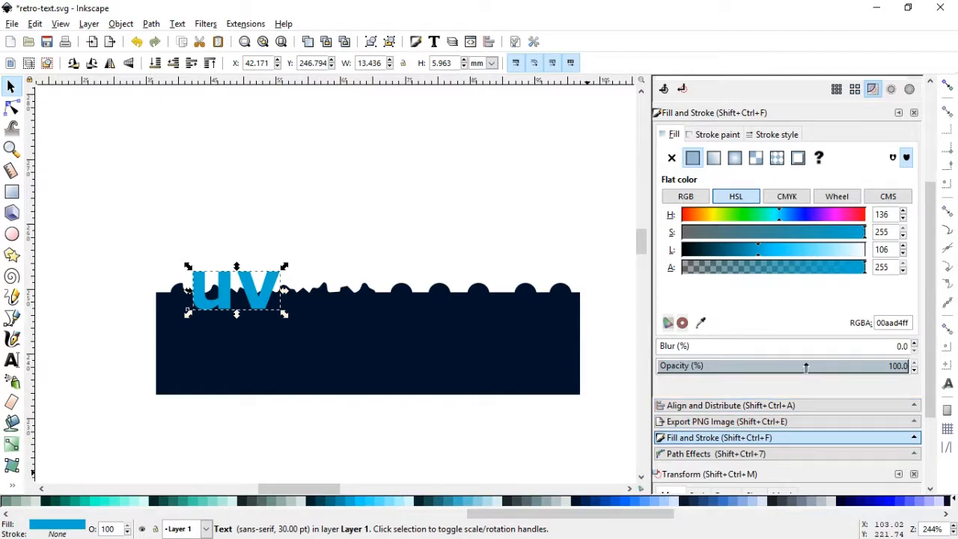
left_click(802, 365)
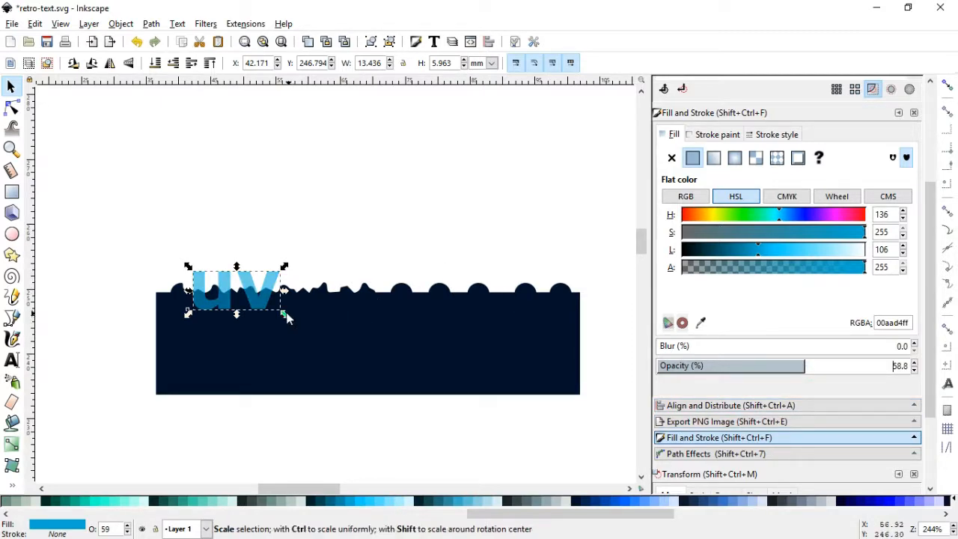
Enlarge the "uv" text to about 22.3 mm wide and position it across the roughened part of the edge
left_click_drag(285, 315, 312, 328)
left_click_drag(271, 305, 281, 304)
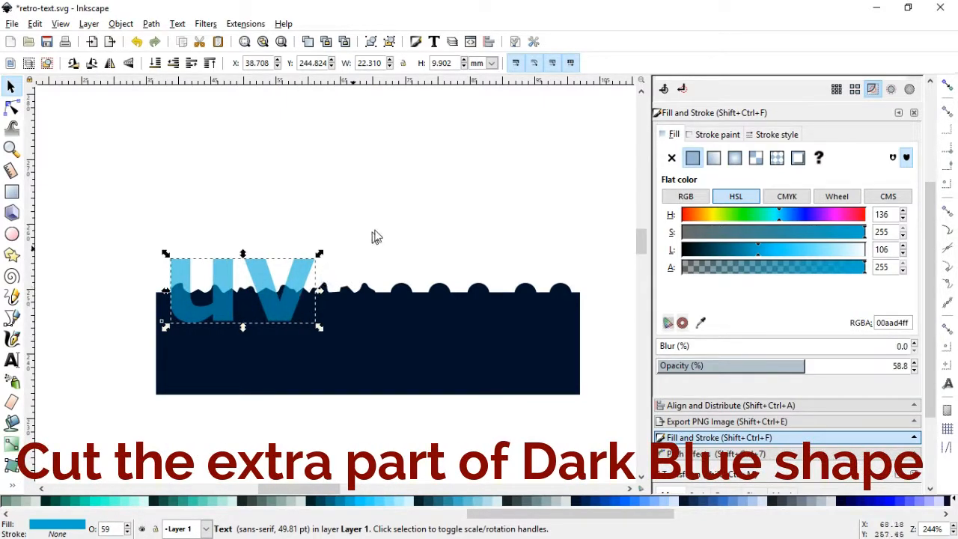
left_click(389, 219)
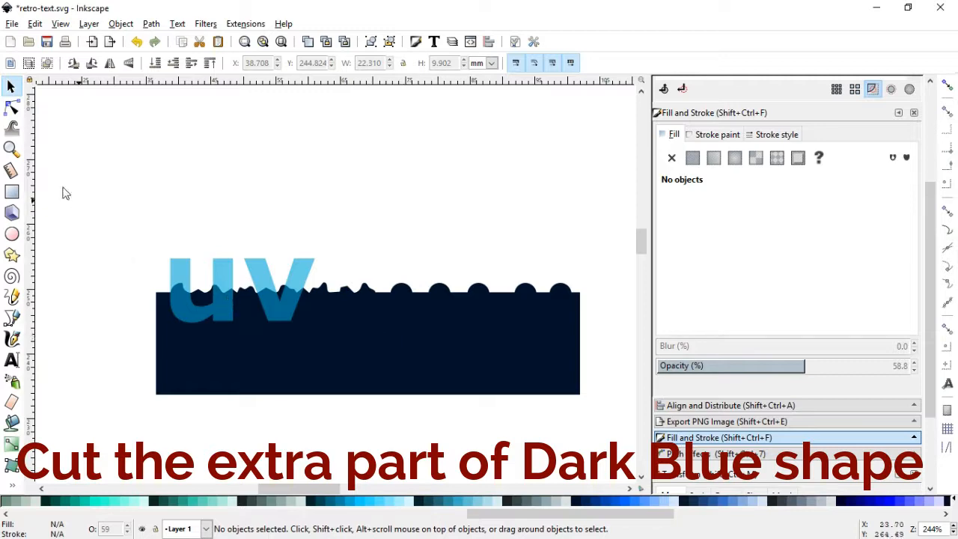
Draw a rectangle about 41.8 by 27.7 mm over the navy area beyond the text and subtract it from the shape with Difference
left_click(12, 192)
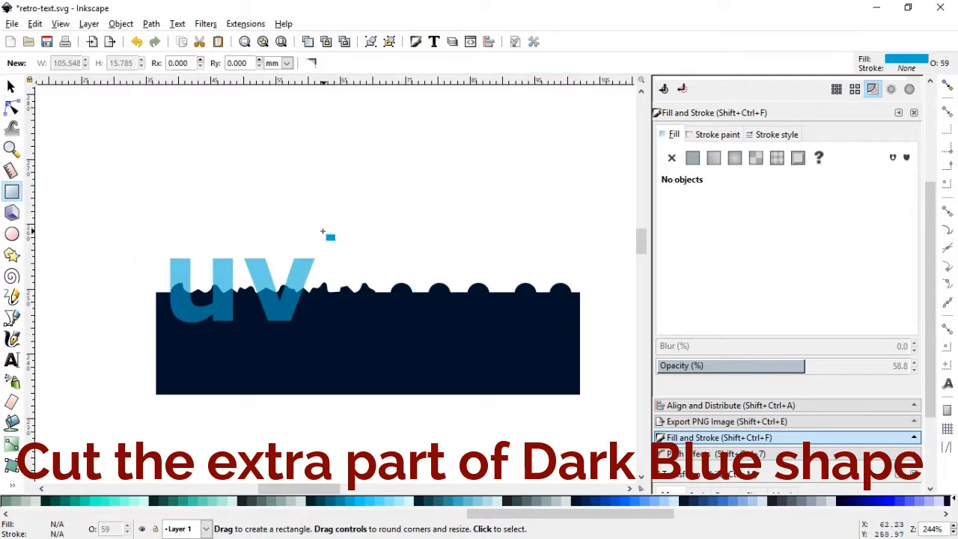
left_click_drag(323, 231, 593, 410)
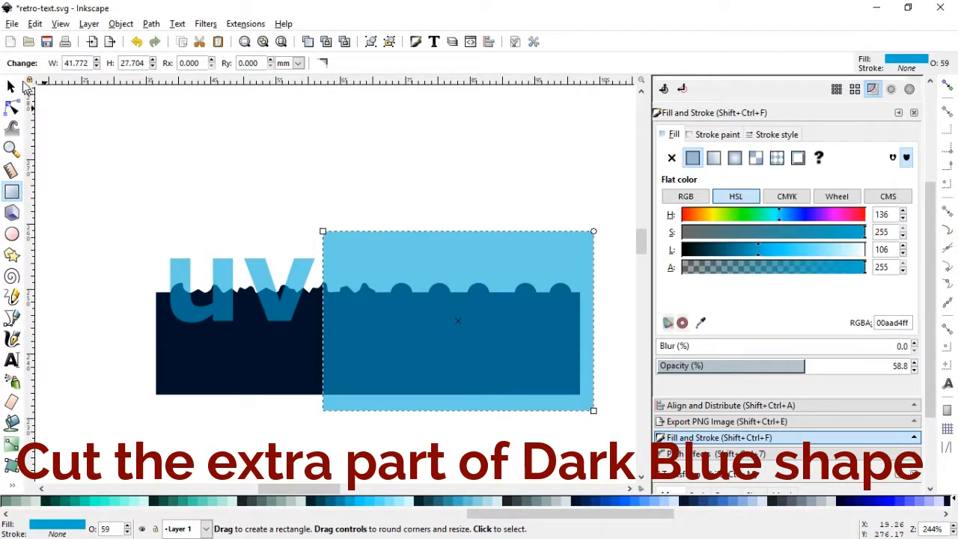
key("s")
left_click(229, 350, "shift")
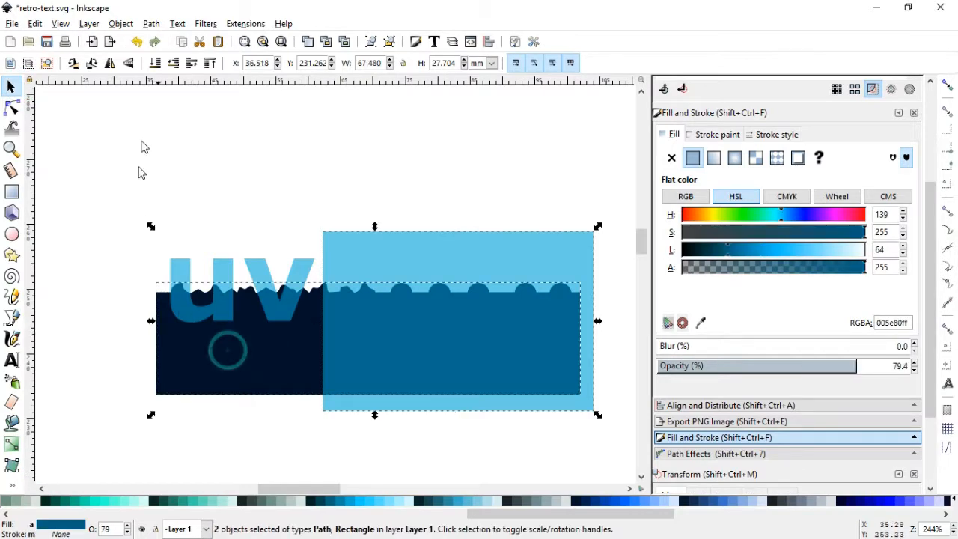
left_click(150, 24)
left_click(176, 118)
left_click(410, 196)
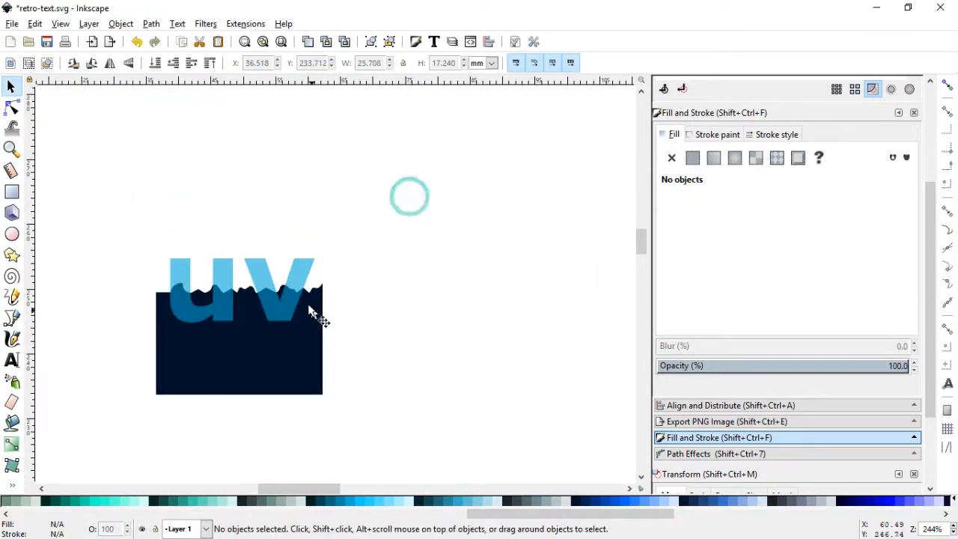
Squash the navy shape to about 12.3 mm high and give it a vertical linear gradient starting at its upper edge
left_click(273, 361)
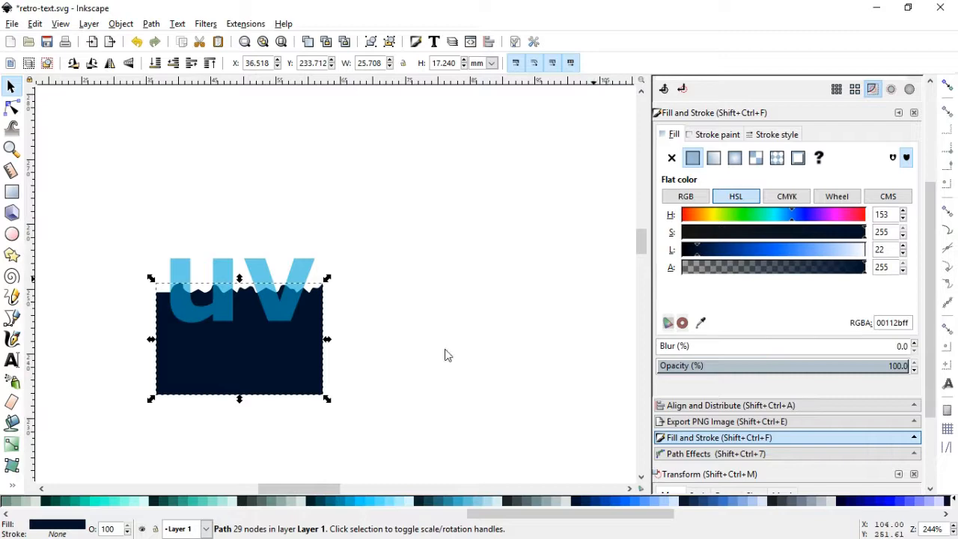
left_click_drag(238, 399, 240, 370)
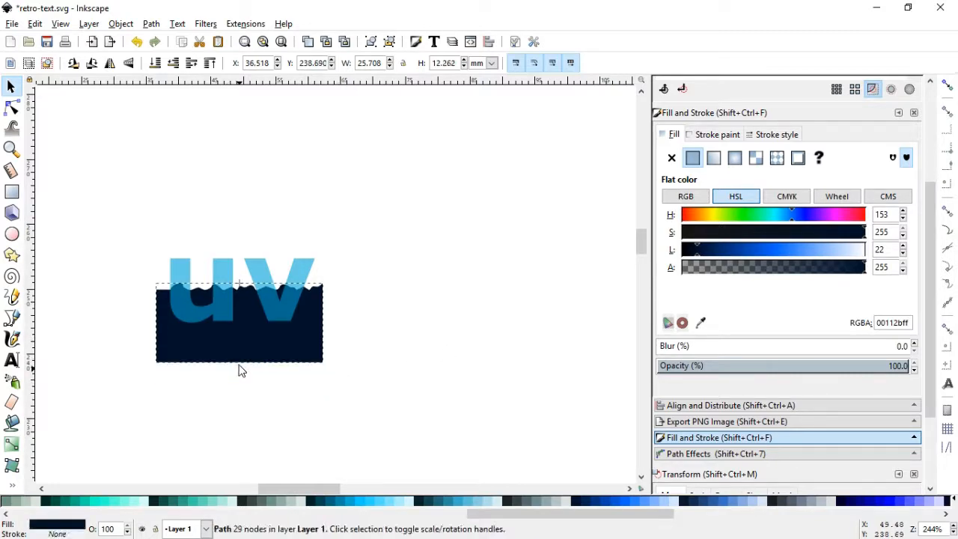
left_click(713, 157)
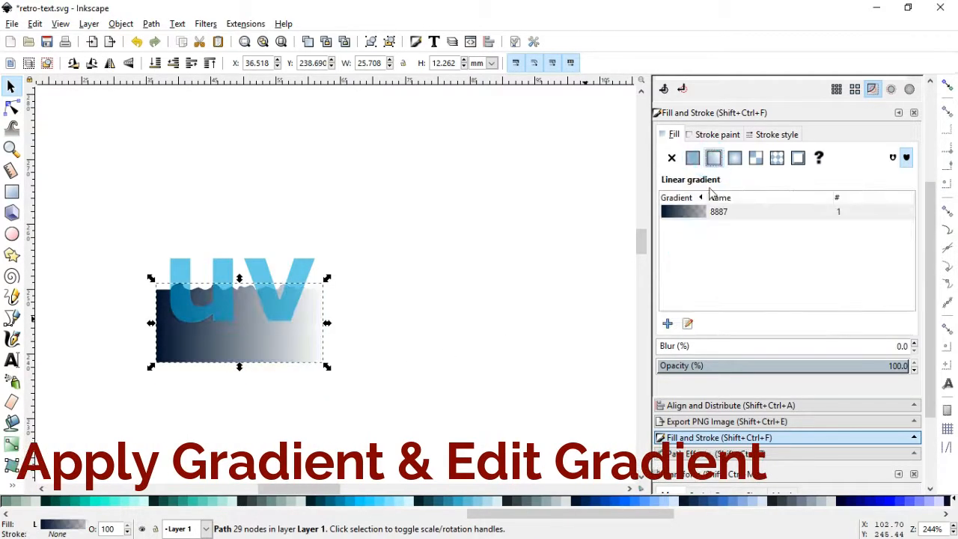
left_click(687, 324)
left_click_drag(157, 323, 241, 287)
left_click_drag(323, 323, 255, 366)
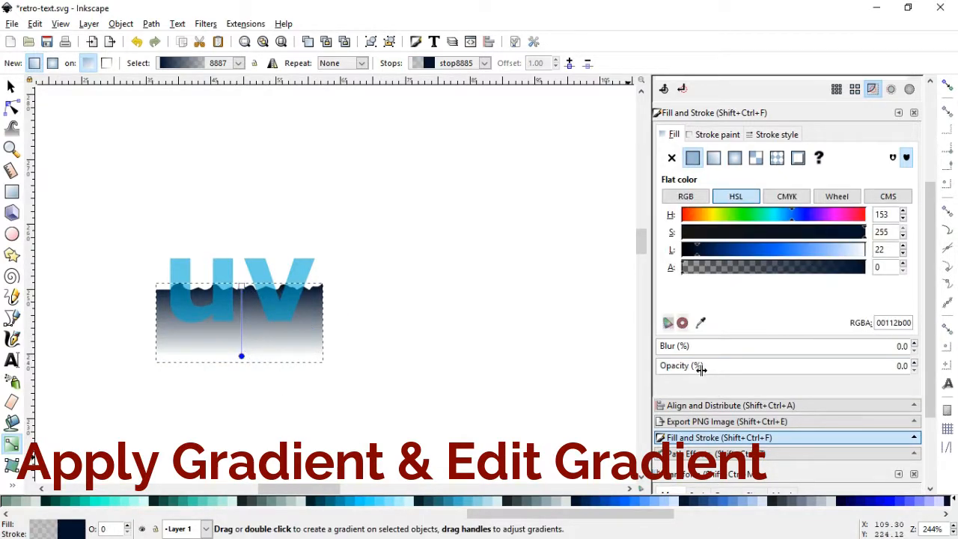
Color the gradient's transparent end stop white and add a magenta (d400aa) stop at offset 0.66
left_click_drag(587, 515, 113, 516)
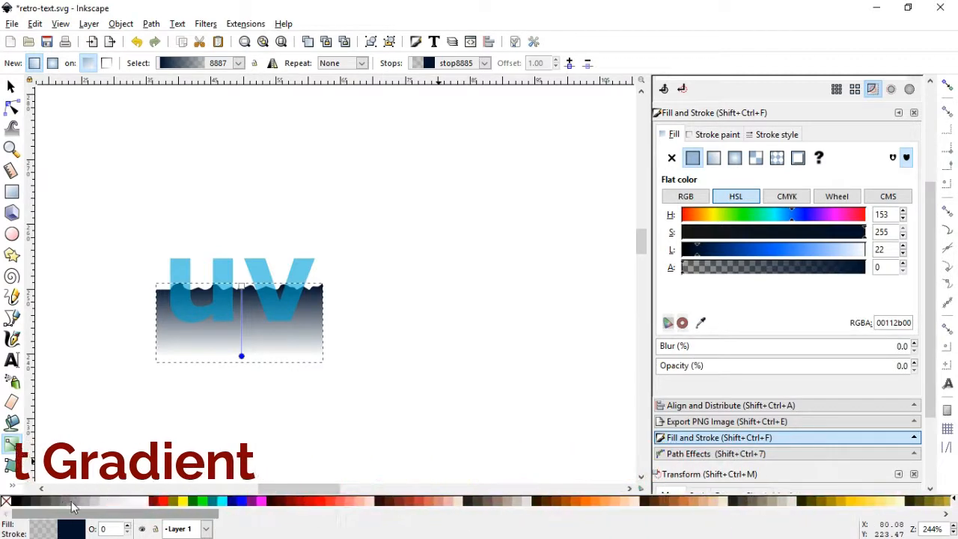
left_click(141, 500)
double_click(241, 332)
scroll(622, 503, "right", 5)
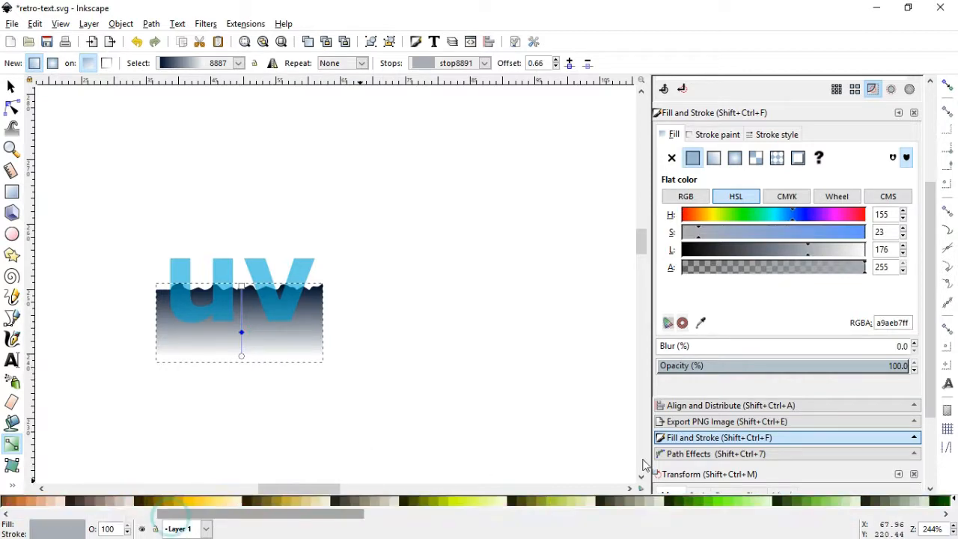
left_click(615, 502)
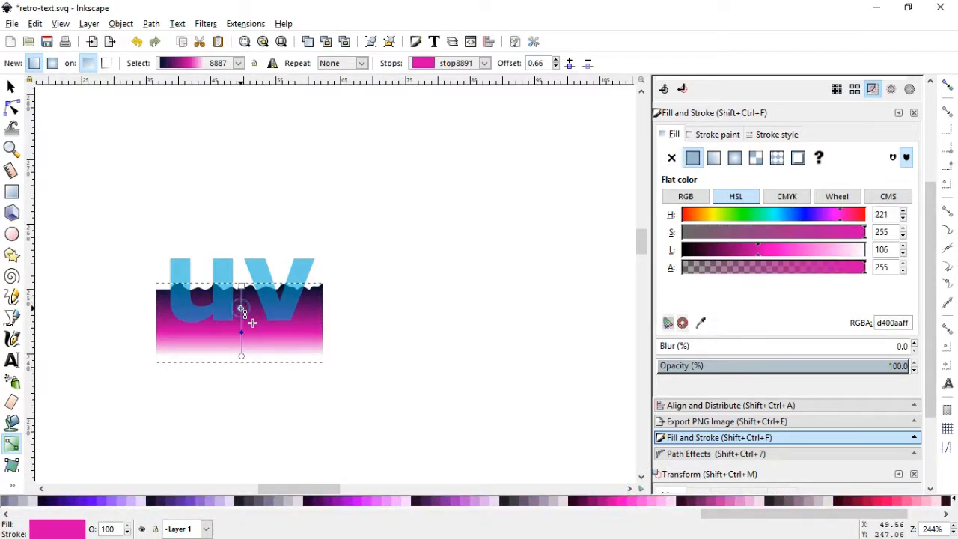
Add a purple stop between navy and magenta, and compress the gradient's stops and white end towards the shape's upper part
left_click(241, 287)
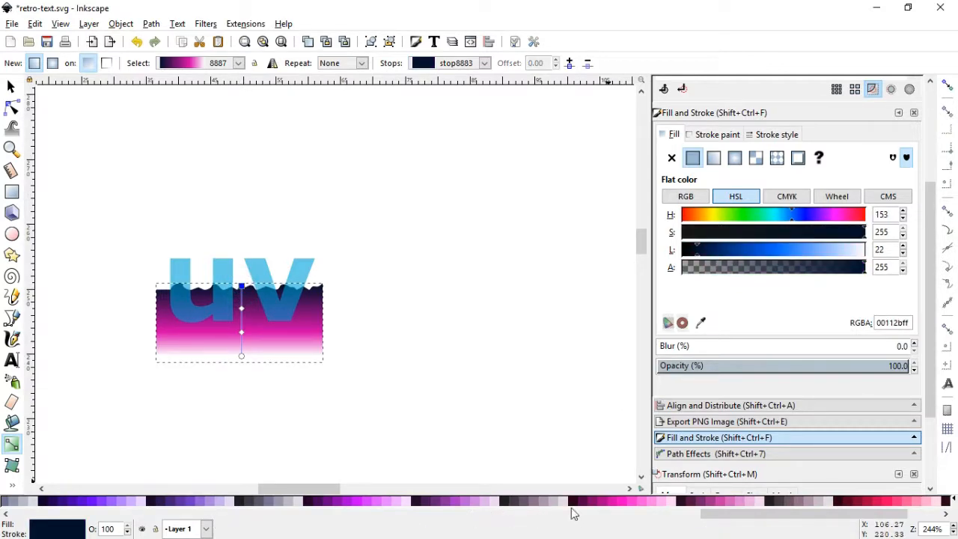
left_click_drag(751, 515, 544, 515)
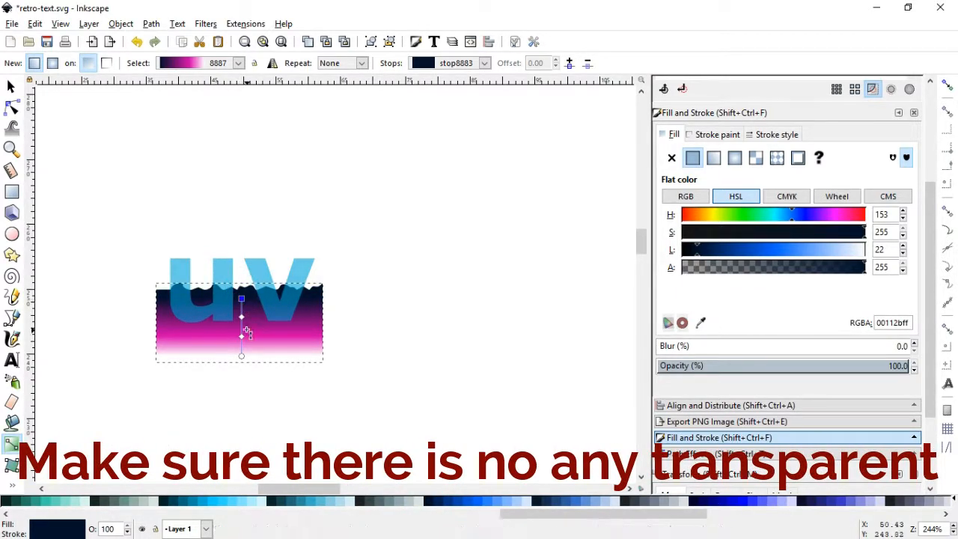
left_click_drag(241, 337, 241, 308)
left_click(242, 309)
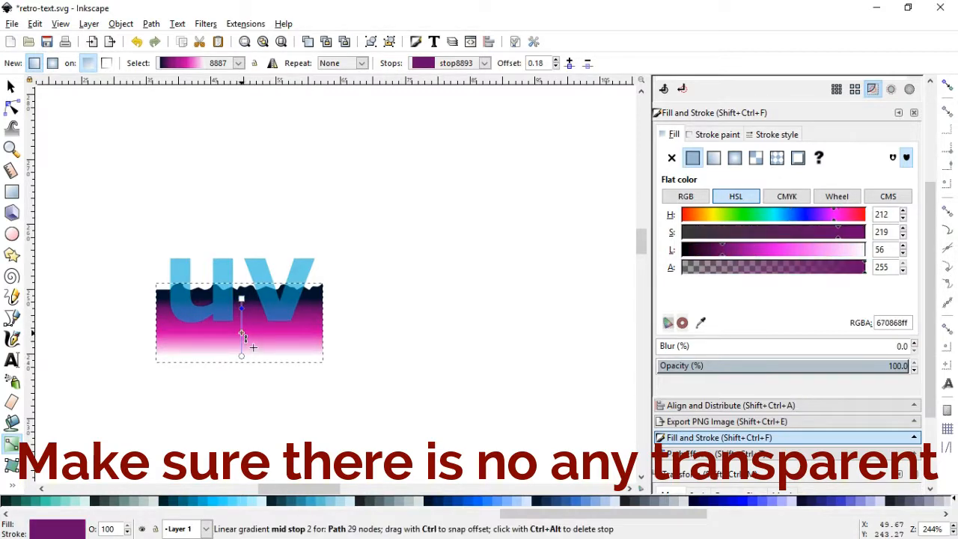
left_click_drag(242, 355, 241, 327)
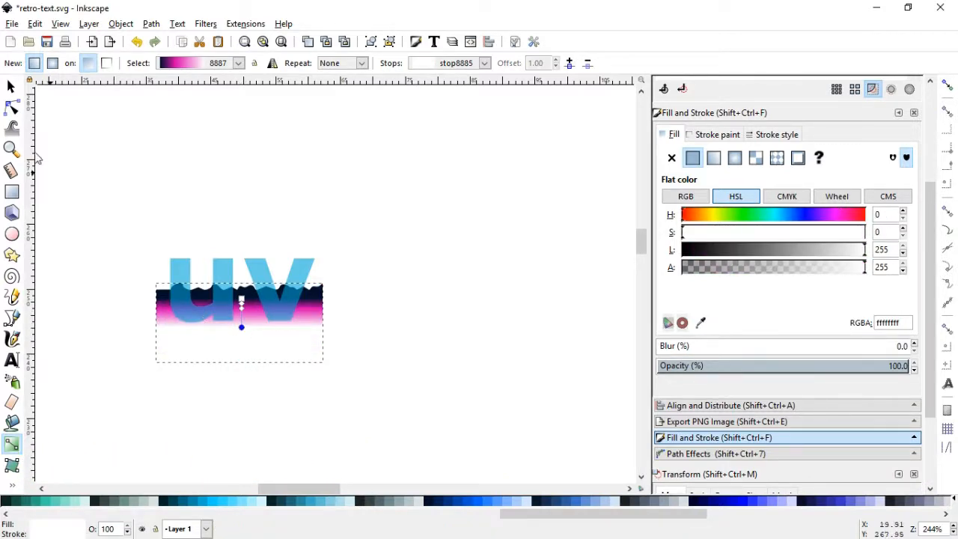
Raise the shape's two bottom corner nodes to just below the gradient's white end
left_click(12, 87)
left_click(12, 104)
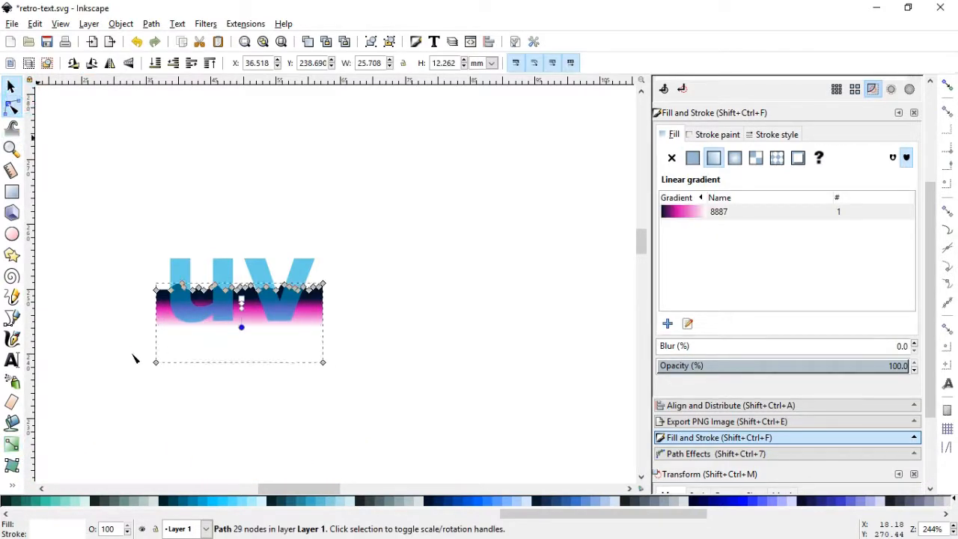
left_click_drag(132, 353, 336, 409)
left_click_drag(325, 362, 328, 337)
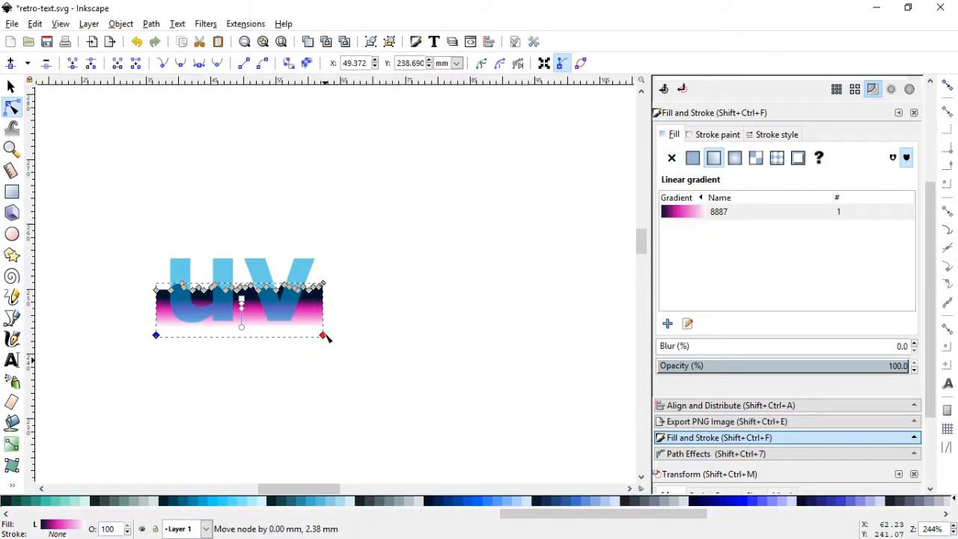
Reduce the gradient shape's height slightly by pulling its lower edge upward
left_click(11, 148)
left_click_drag(123, 233, 372, 360)
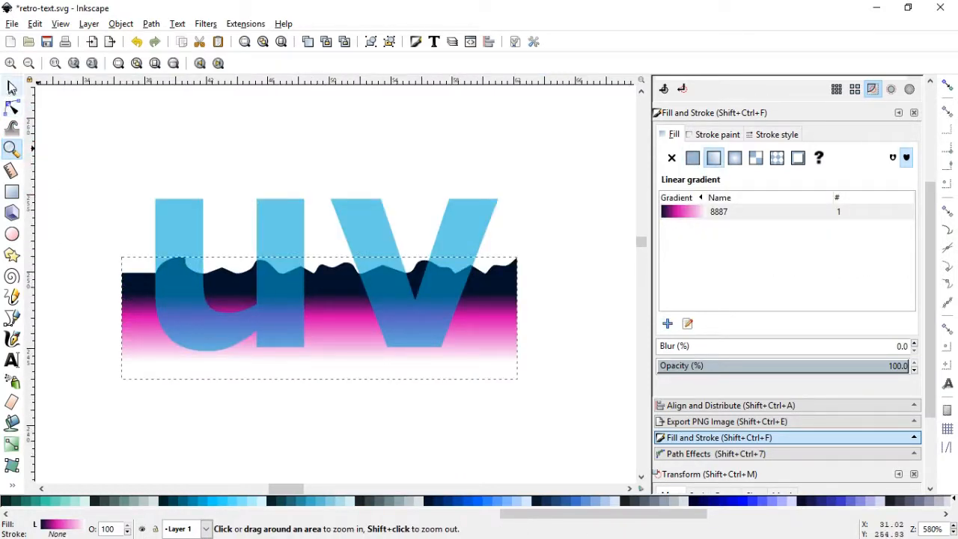
left_click(12, 87)
left_click_drag(320, 386, 324, 372)
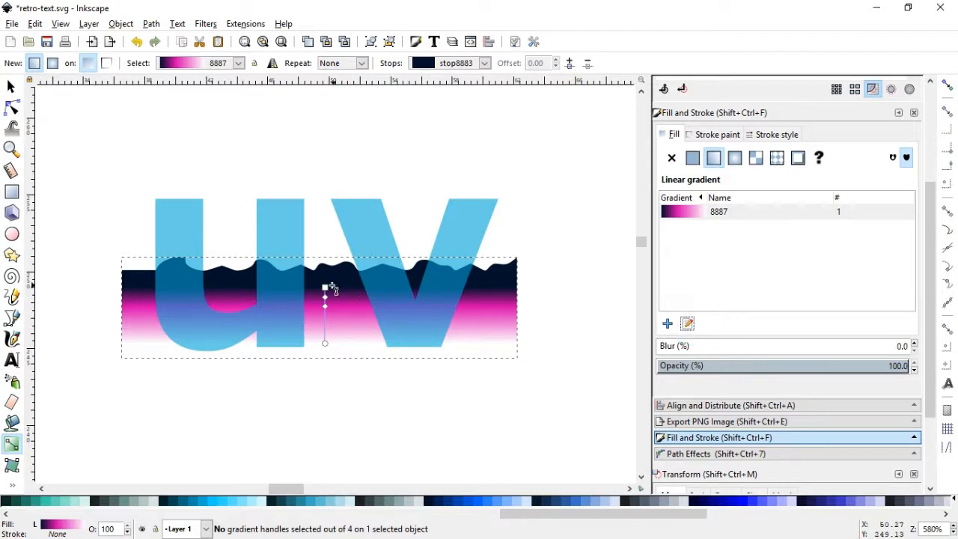
Raise the wavy shape's gradient start, set the magenta stop at offset 0.51 and insert a purple stop at 0.25
left_click_drag(327, 288, 336, 294)
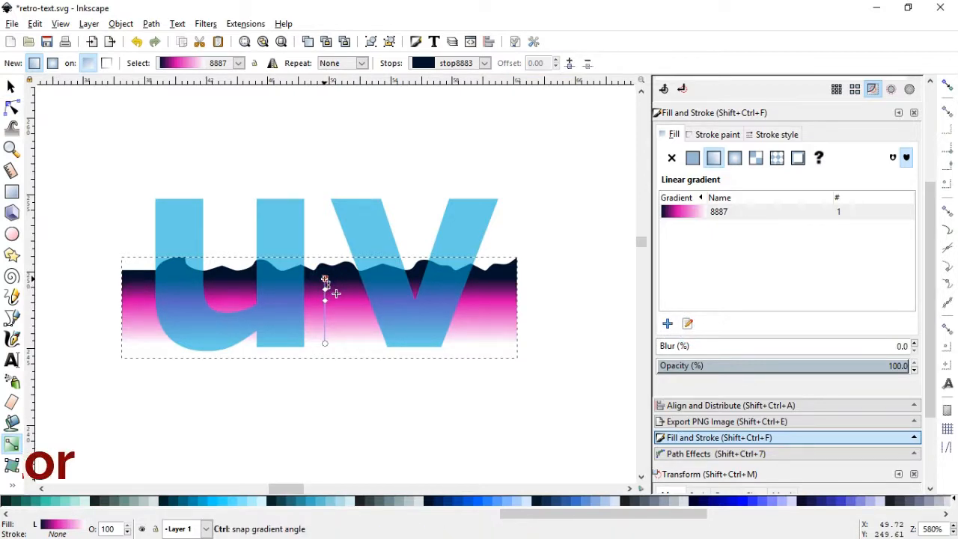
double_click(325, 307)
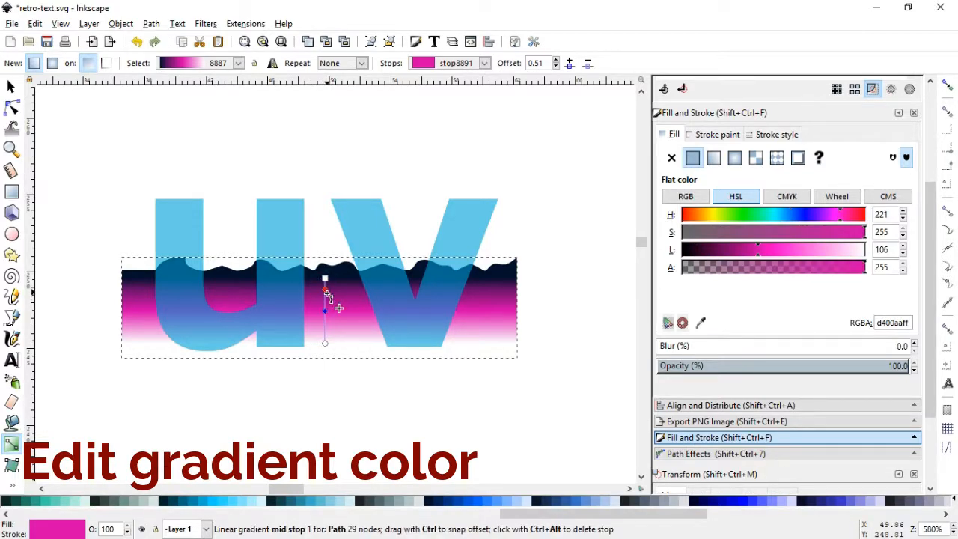
key("Insert")
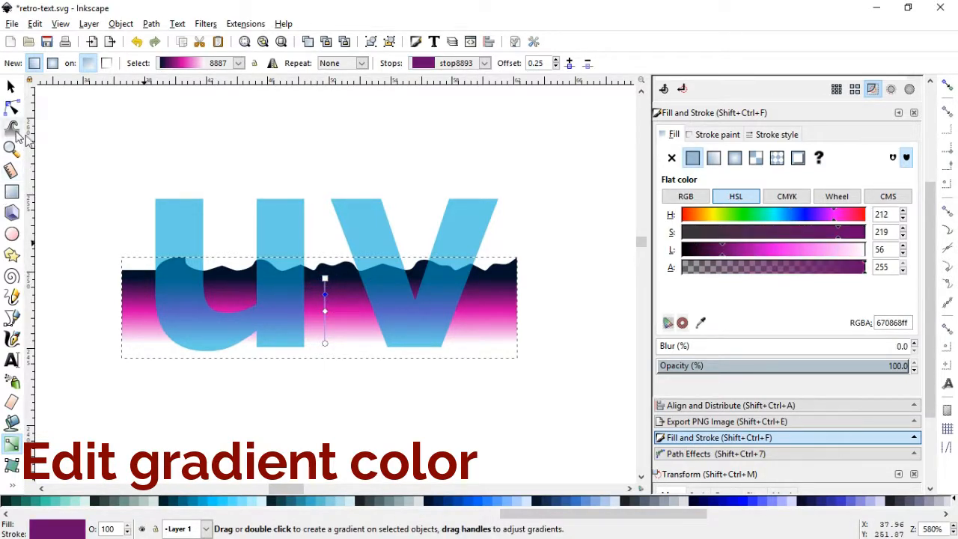
left_click(12, 88)
left_click(297, 161)
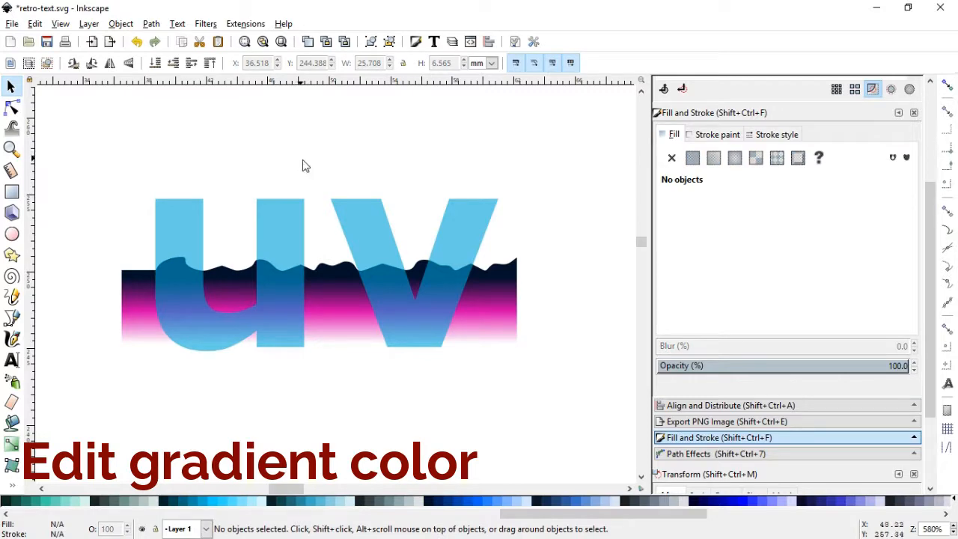
Set the "uv" text's opacity to 100%
left_click(387, 254)
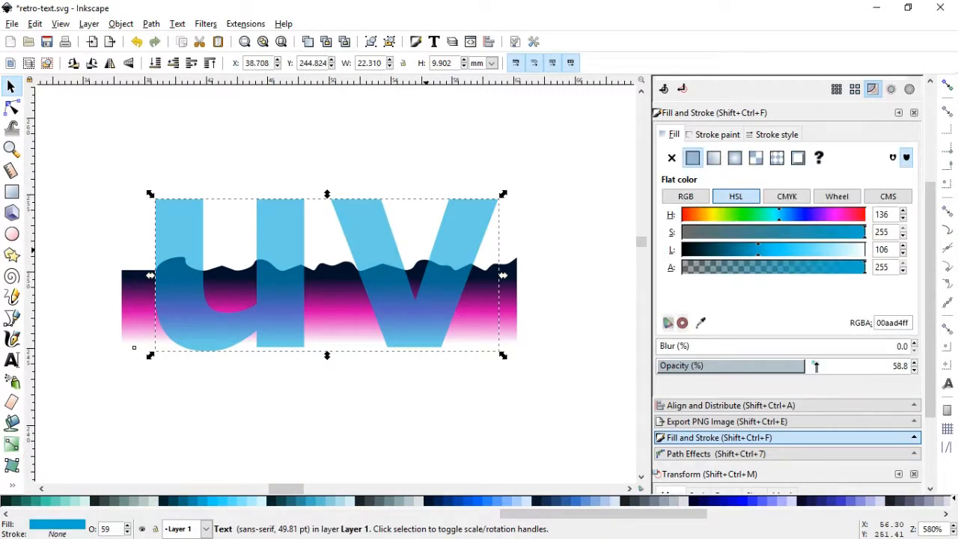
left_click_drag(816, 366, 926, 367)
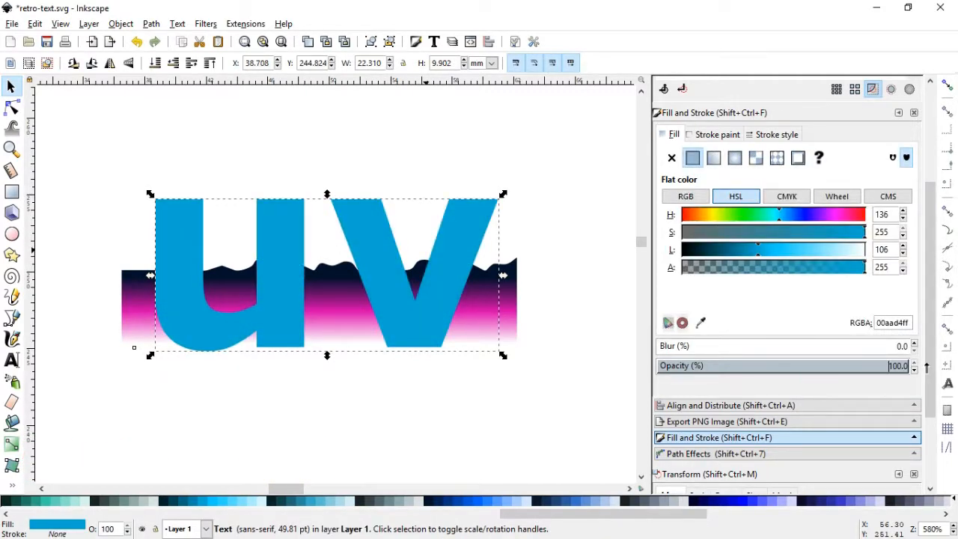
left_click(570, 319)
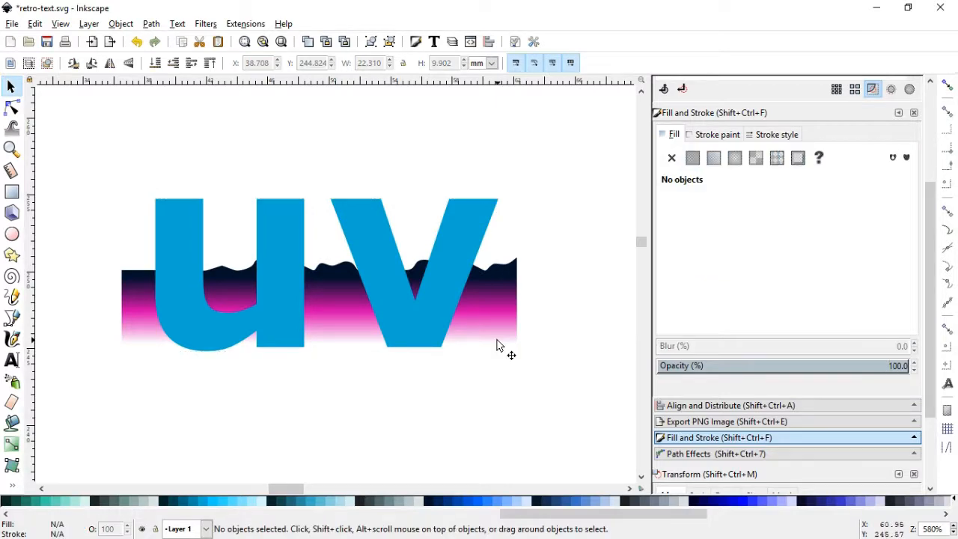
Draw a navy rectangle about 26 × 10.3 mm around the "uv" text and lower it to the bottom of the stack
key("r")
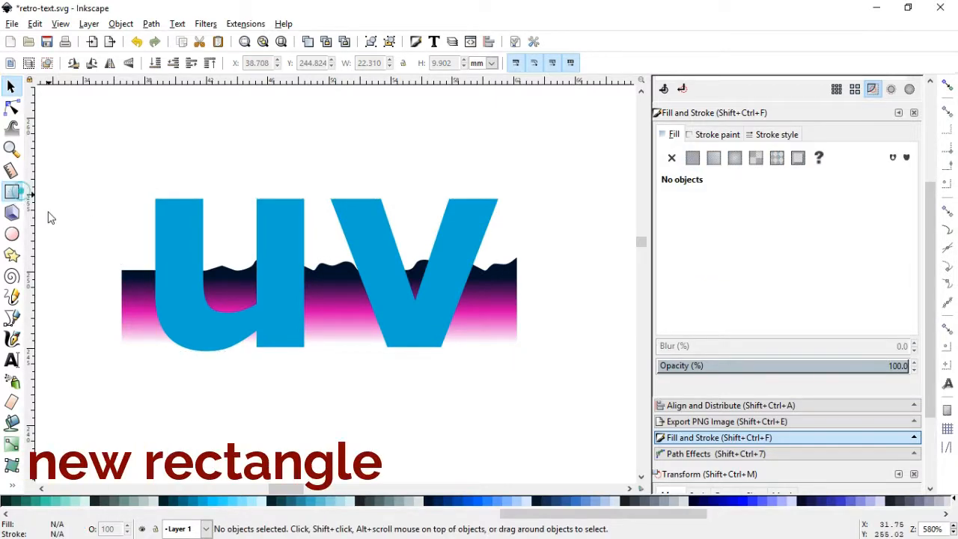
left_click_drag(118, 188, 521, 342)
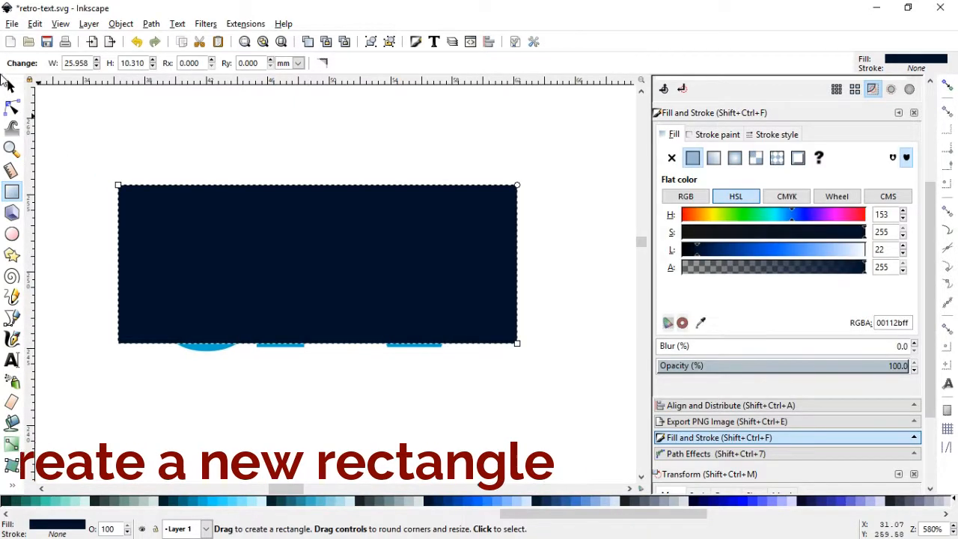
left_click(11, 86)
left_click(120, 23)
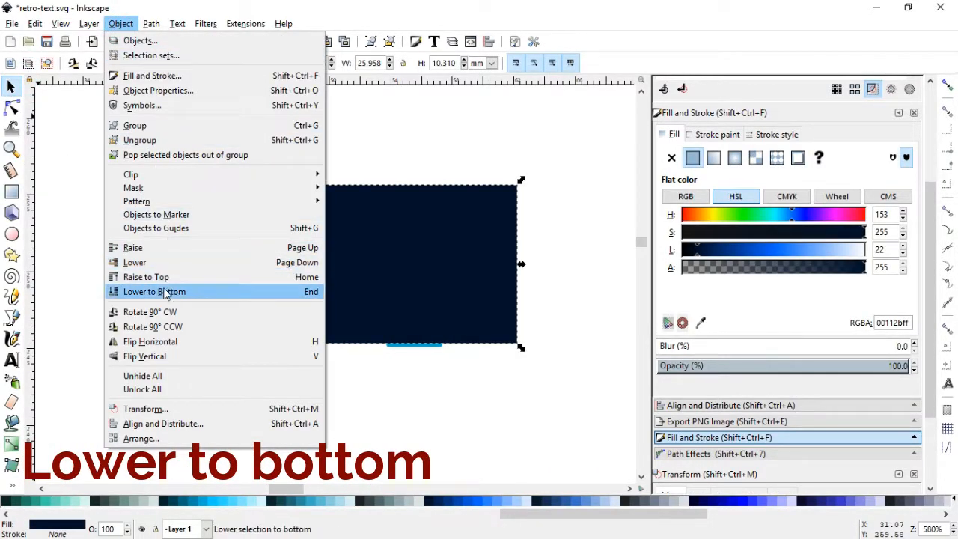
left_click(131, 292)
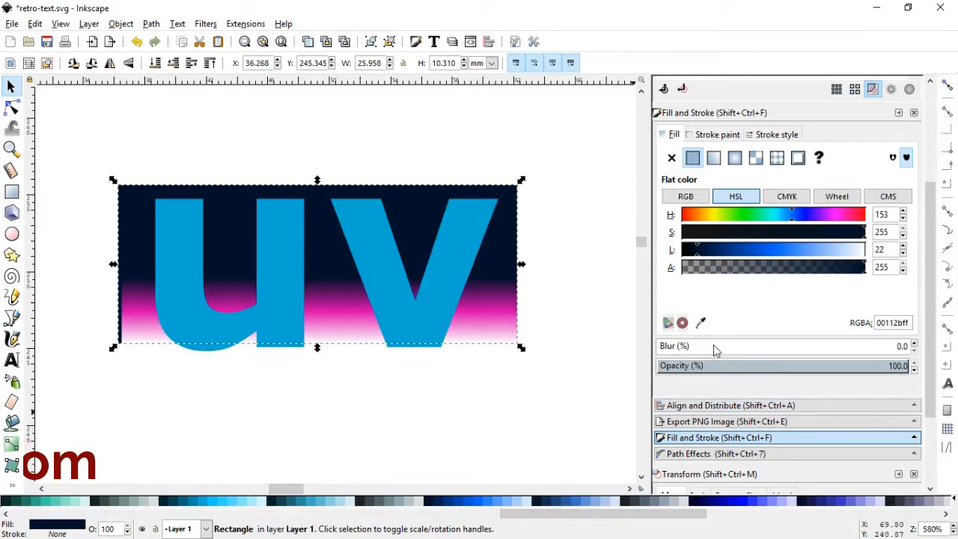
Give the background rectangle a linear gradient running vertically from its upper edge to near its lower edge
left_click(713, 157)
left_click(689, 326)
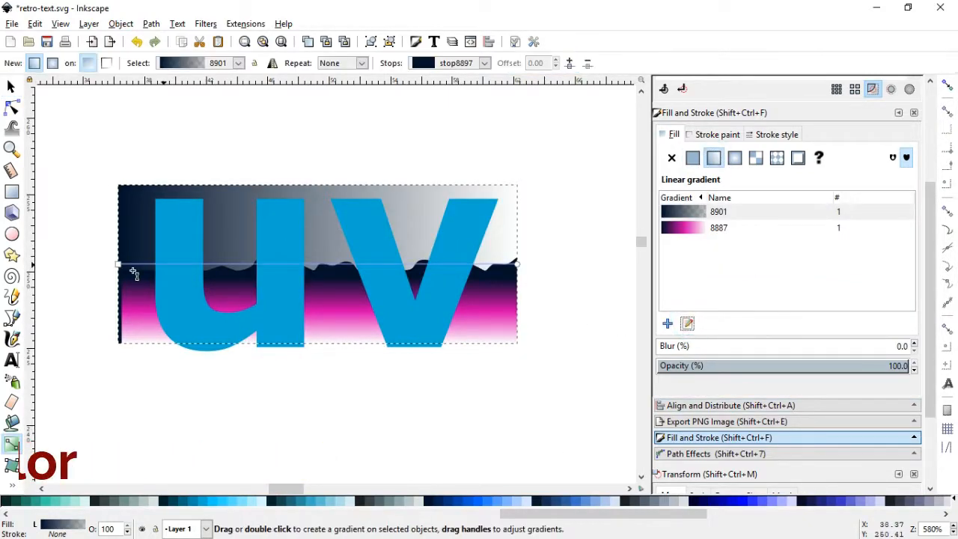
left_click_drag(117, 264, 311, 182)
left_click_drag(515, 262, 329, 324)
left_click(329, 323)
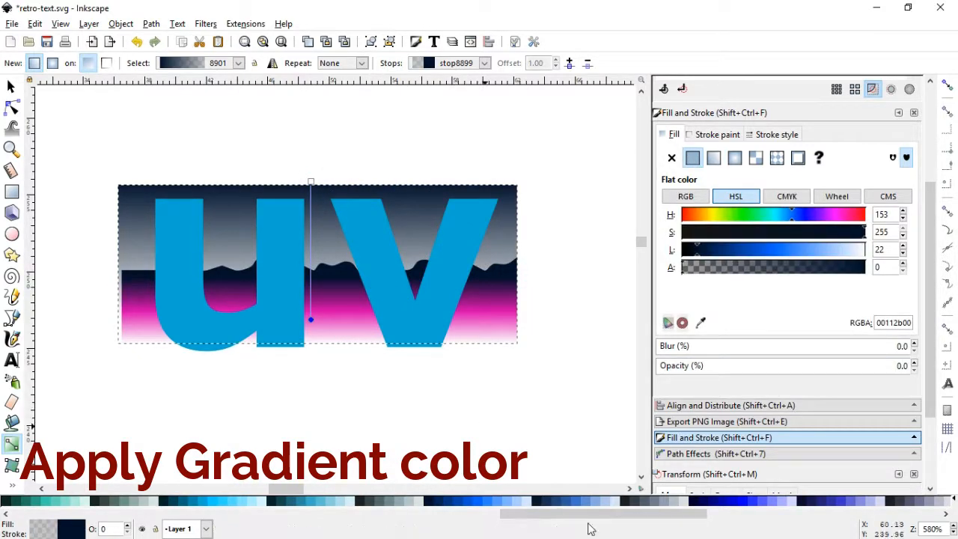
Color the rectangle gradient's end stop white and shorten the gradient to end at the wavy edge and start slightly lower
left_click_drag(610, 515, 125, 509)
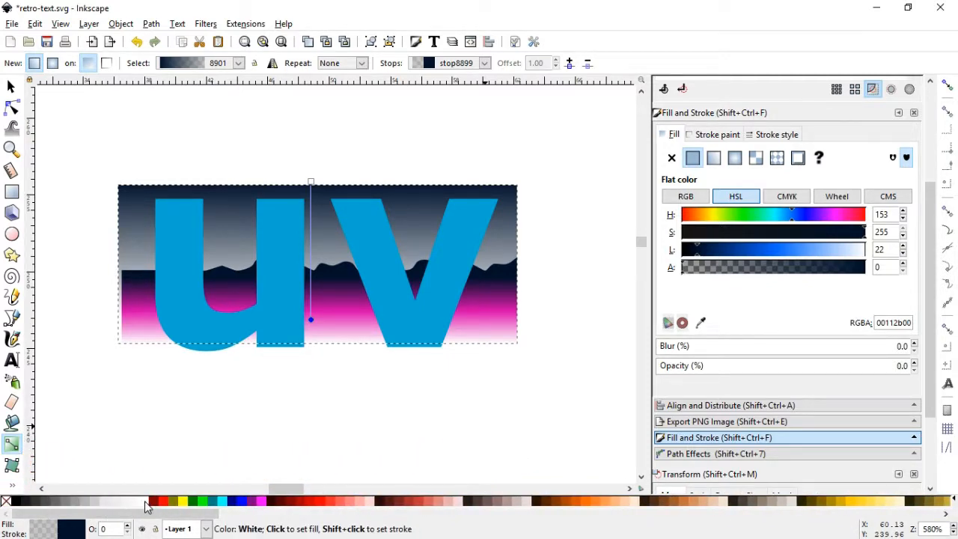
left_click(146, 501)
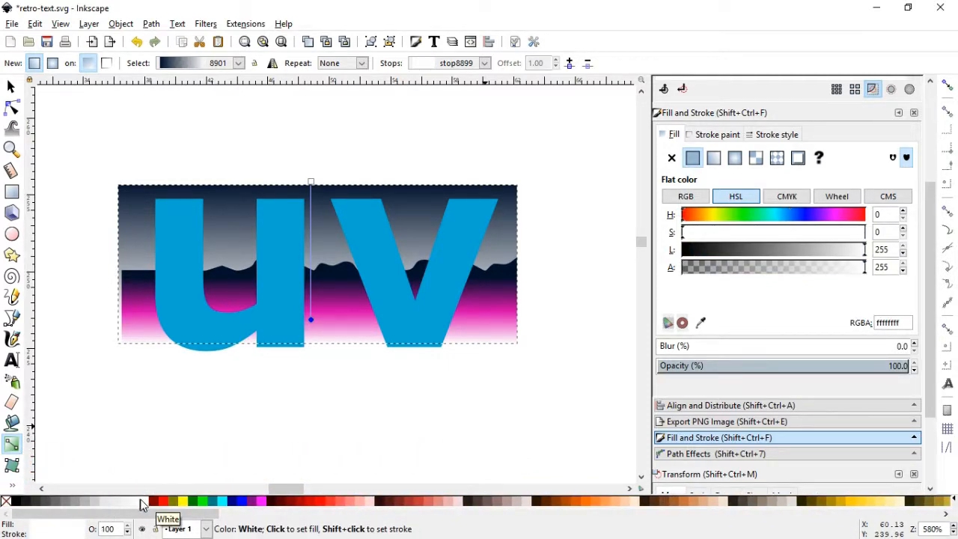
left_click_drag(313, 321, 311, 271)
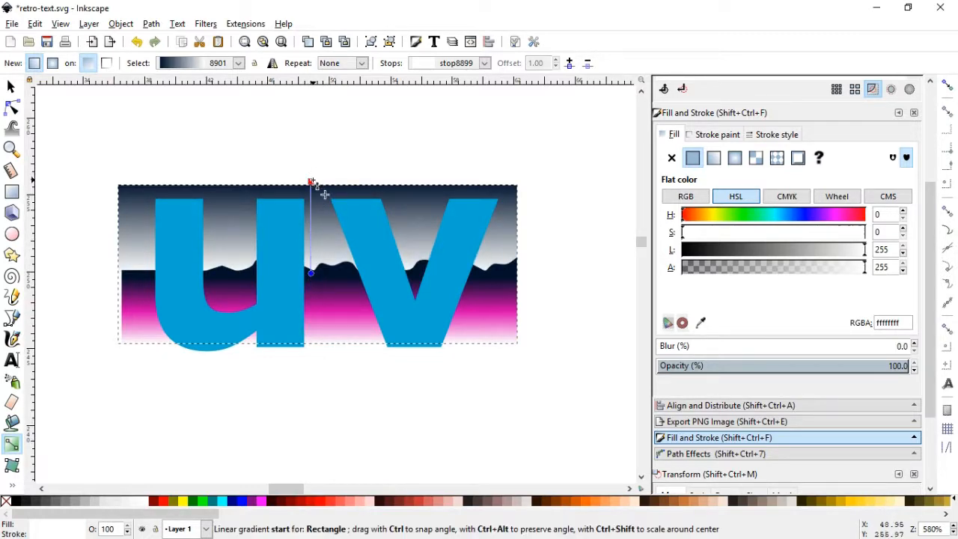
left_click_drag(311, 182, 310, 200)
Add a blue (003380) stop to the rectangle's gradient, placing it at offset 0.40 with the navy start slightly lower
double_click(311, 220)
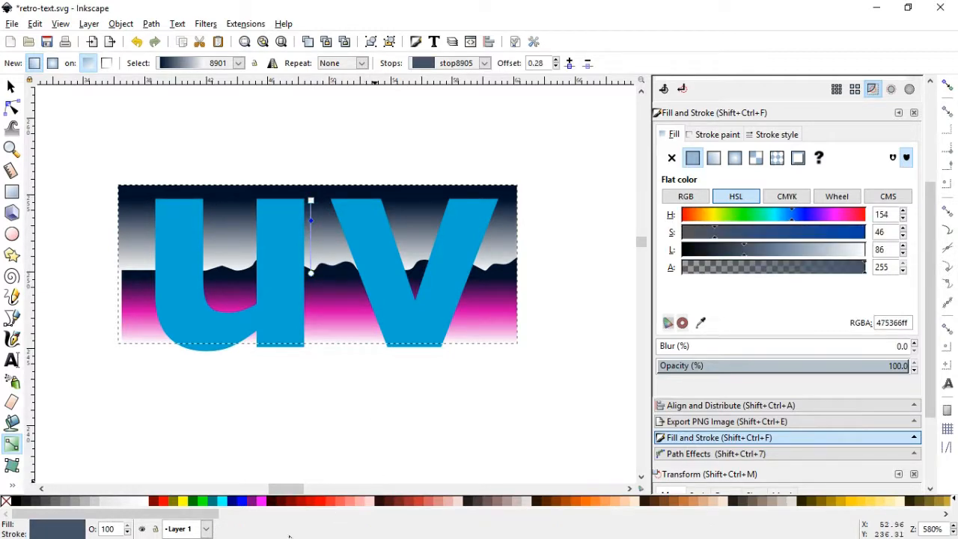
left_click_drag(206, 514, 665, 515)
left_click(558, 502)
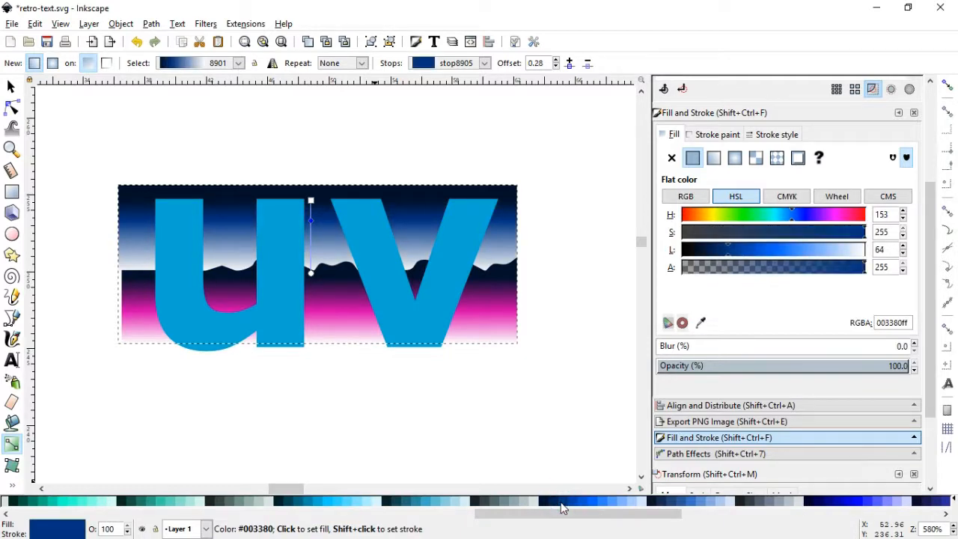
left_click_drag(311, 201, 312, 209)
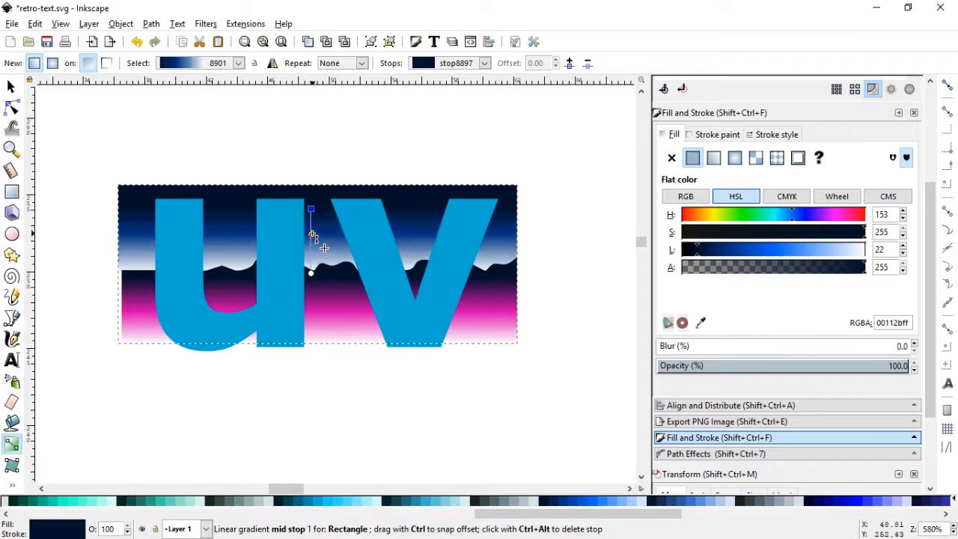
left_click(312, 234)
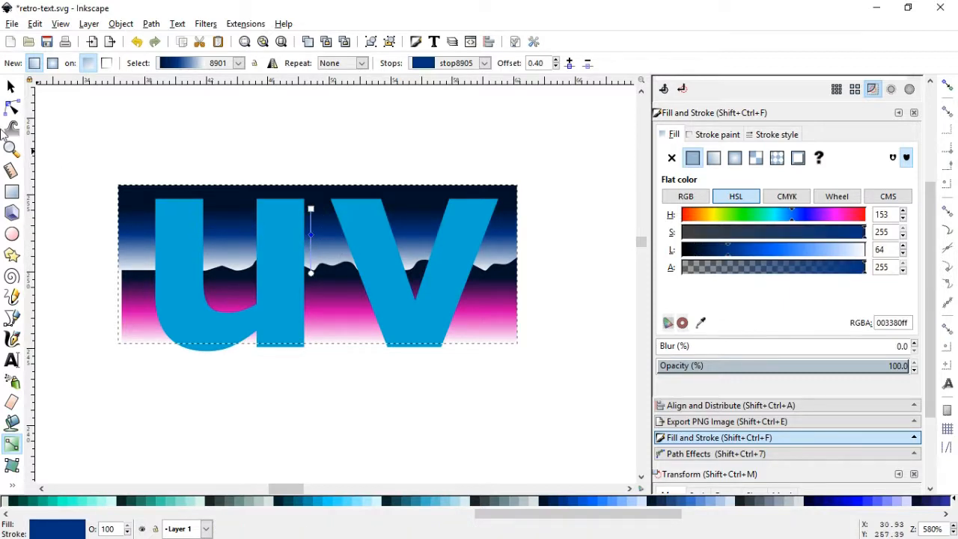
left_click(11, 87)
left_click(132, 119)
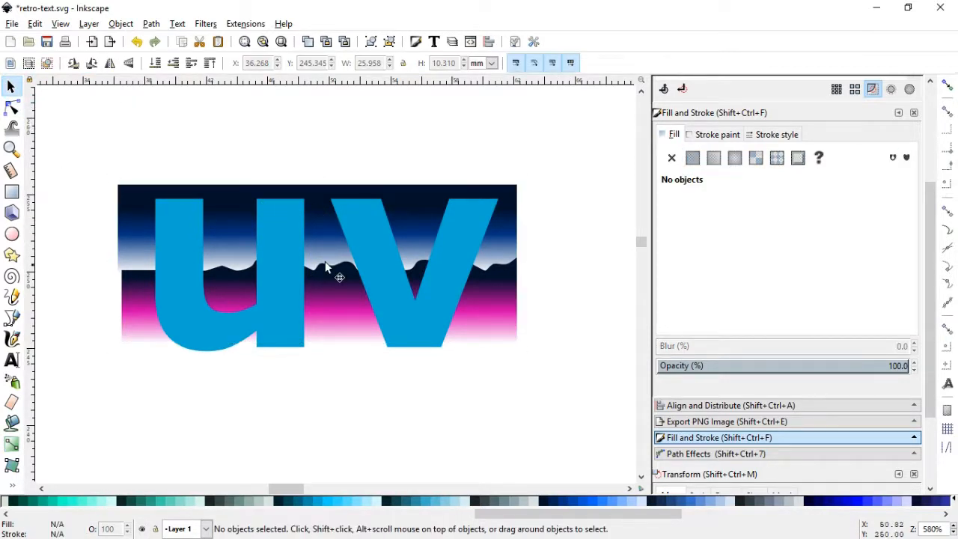
Move the "uv" text up until it sits just above the background rectangle
left_click(191, 308)
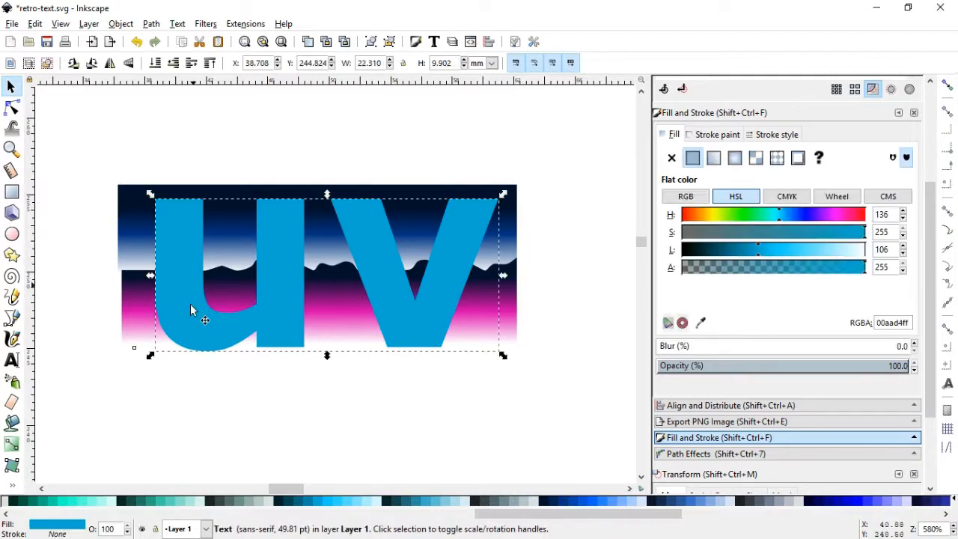
left_click_drag(191, 322, 177, 148)
left_click(112, 157)
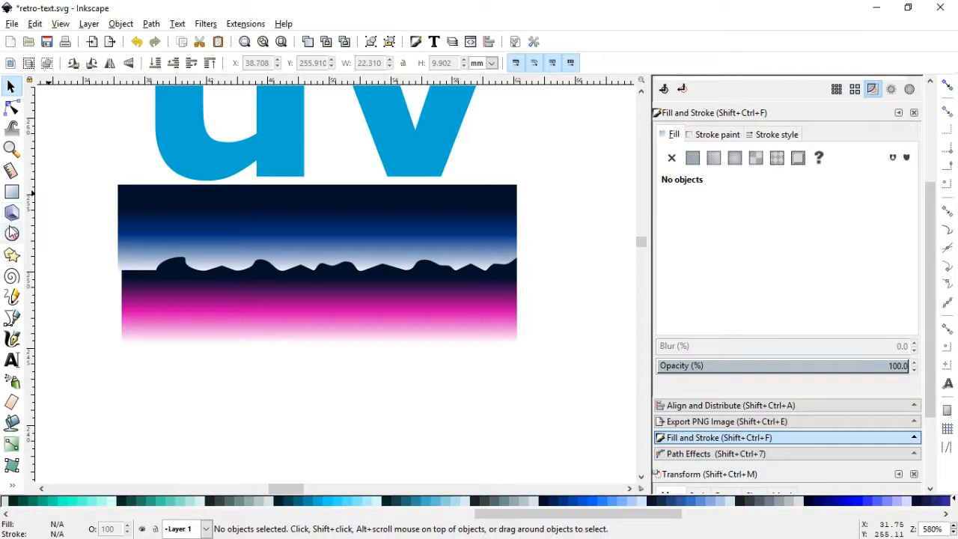
Draw a flat ellipse about 6.75 × 0.82 mm in the blue area's left part and fill it with pale blue (d5e5ff)
left_click(12, 234)
left_click_drag(147, 214, 251, 226)
left_click(11, 88)
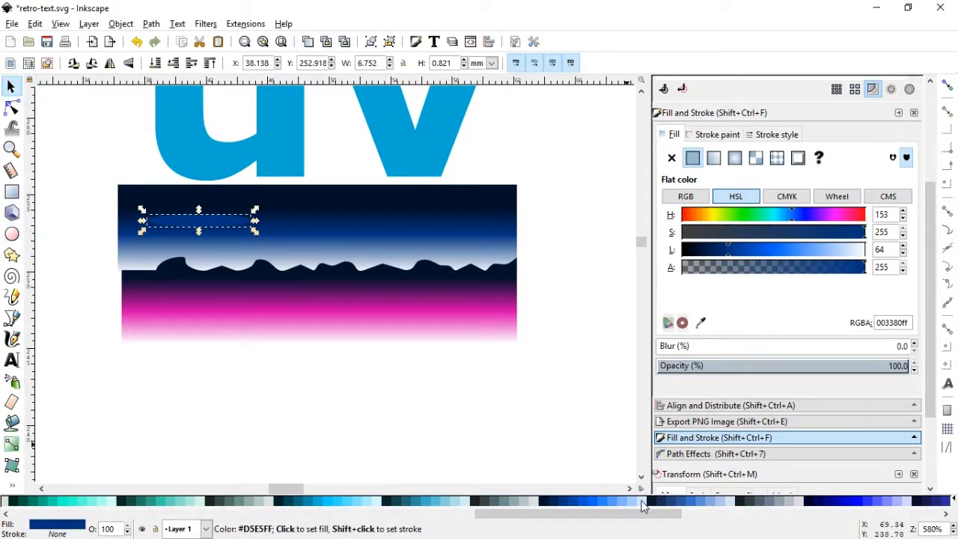
left_click(610, 496)
Duplicate the pale ellipse into the blue area's right part and convert both ellipses to paths
key("ctrl+d")
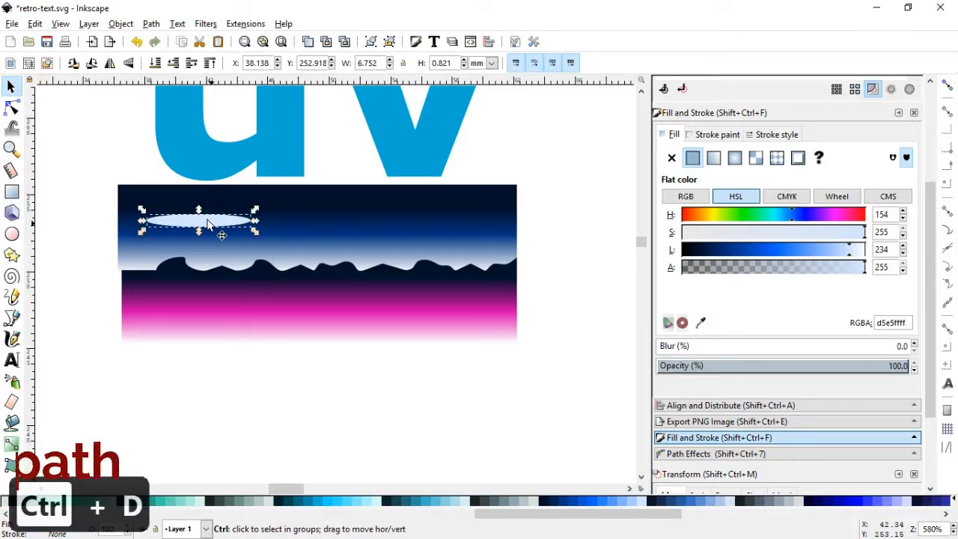
left_click_drag(223, 224, 404, 229)
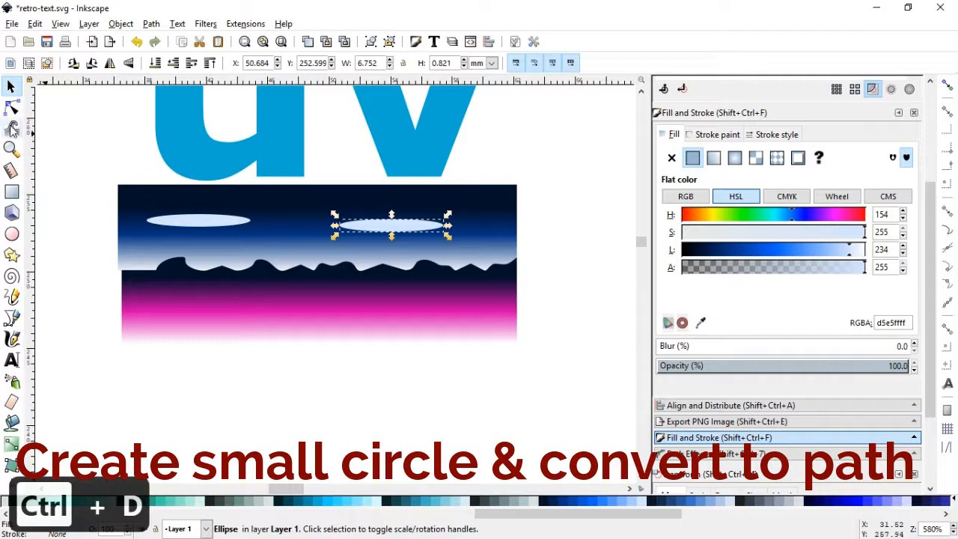
left_click(197, 224, "shift")
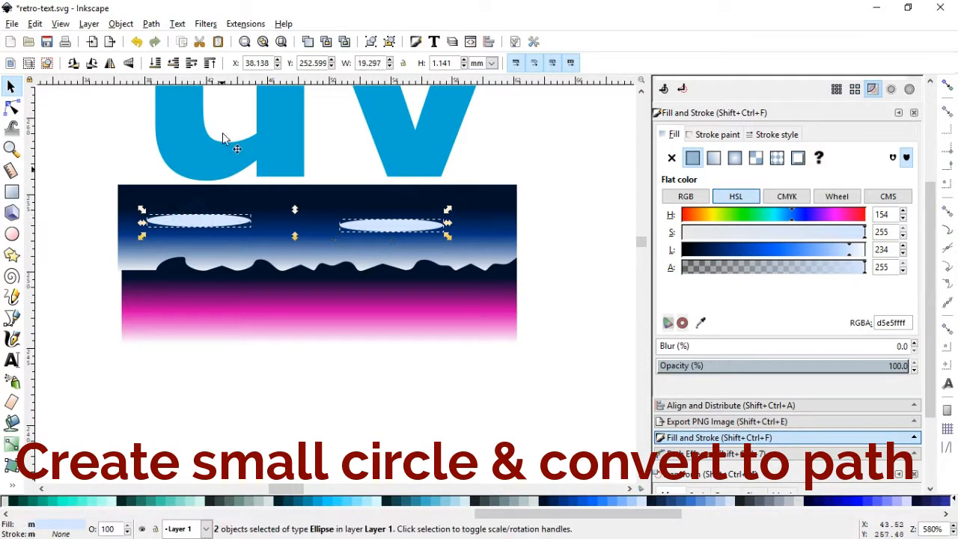
left_click(151, 23)
left_click(180, 36)
key("n")
key("Escape")
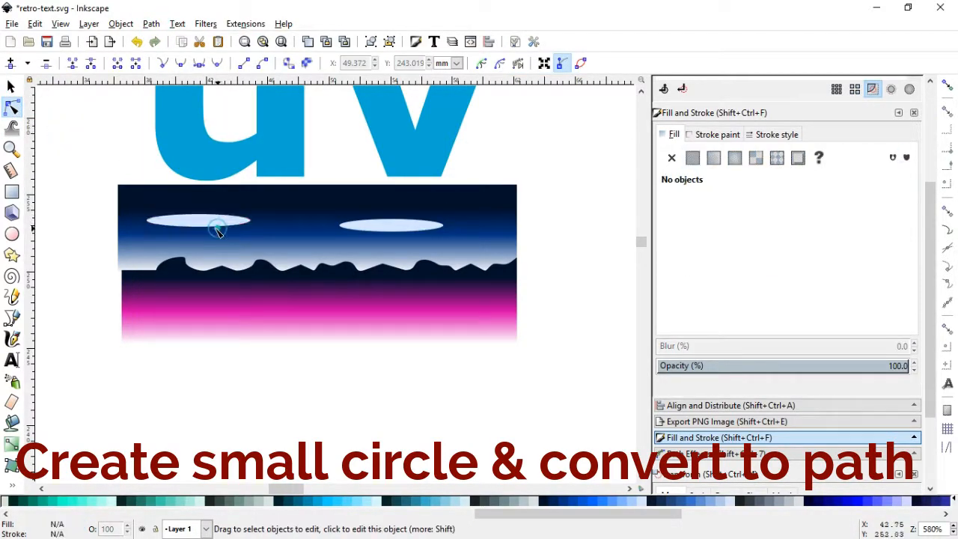
Reshape the left ellipse into a thin cloud by adding nodes on its lower edge and pulling them upward
left_click(217, 227)
mouse_move(199, 226)
left_mouse_down()
mouse_move(190, 225)
mouse_move(216, 220)
mouse_move(181, 222)
left_mouse_up()
double_click(224, 224)
double_click(175, 225)
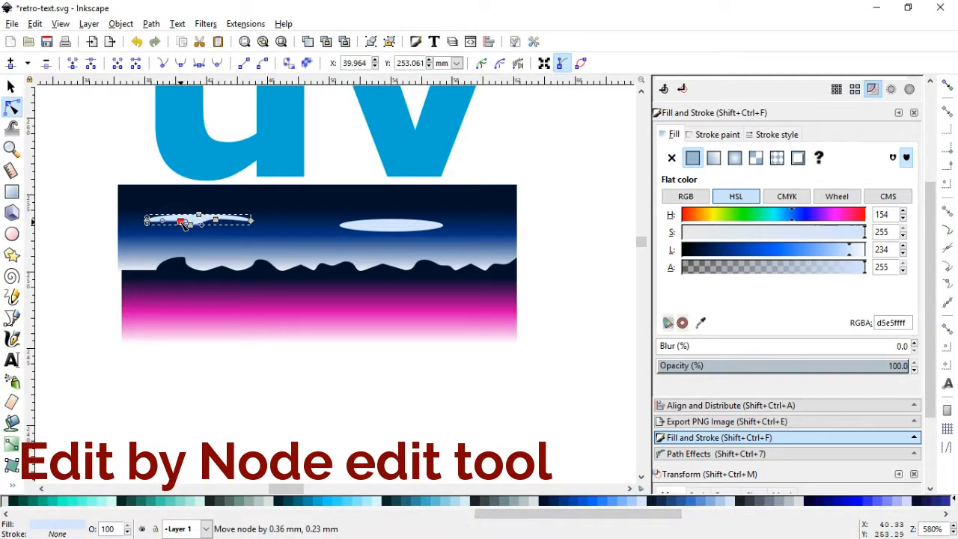
Reshape the right ellipse into a thin cloud by adding nodes on its upper edge and pulling them downward
left_click(381, 220)
left_click(378, 220)
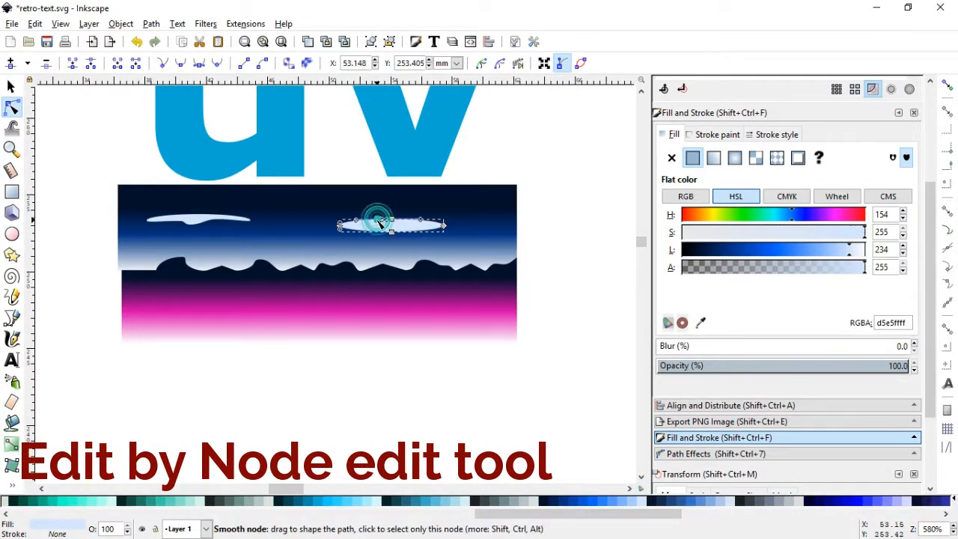
left_click_drag(378, 220, 414, 227)
double_click(408, 220)
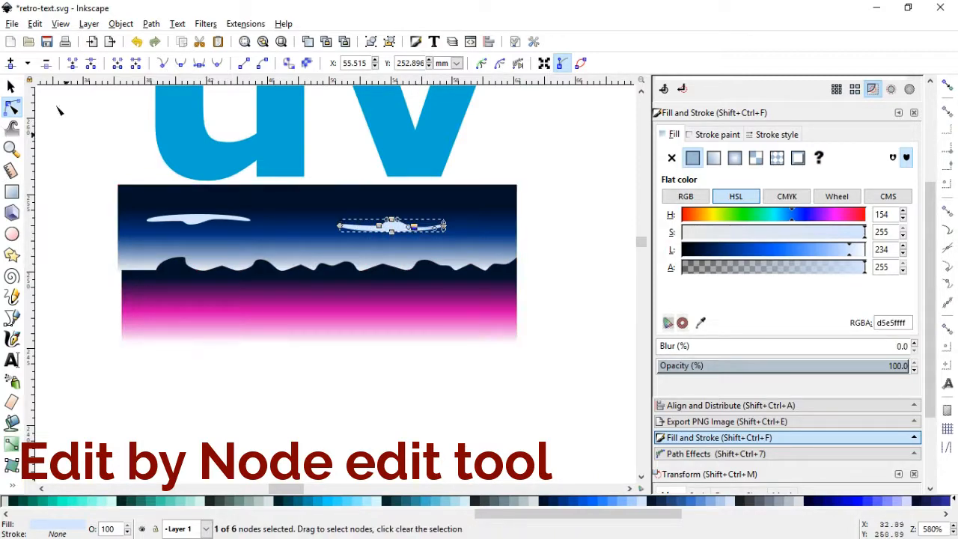
Place two vertically flipped, slightly reshaped copies of the right cloud side by side in the magenta band
key("s")
key("ctrl+d")
key("v")
left_click(395, 223)
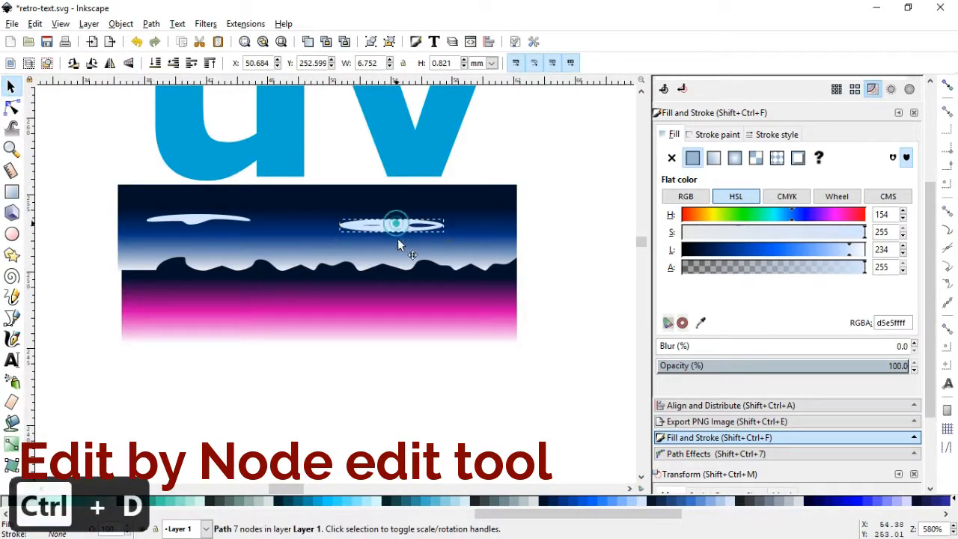
left_click_drag(398, 246, 154, 298)
key("n")
key("s")
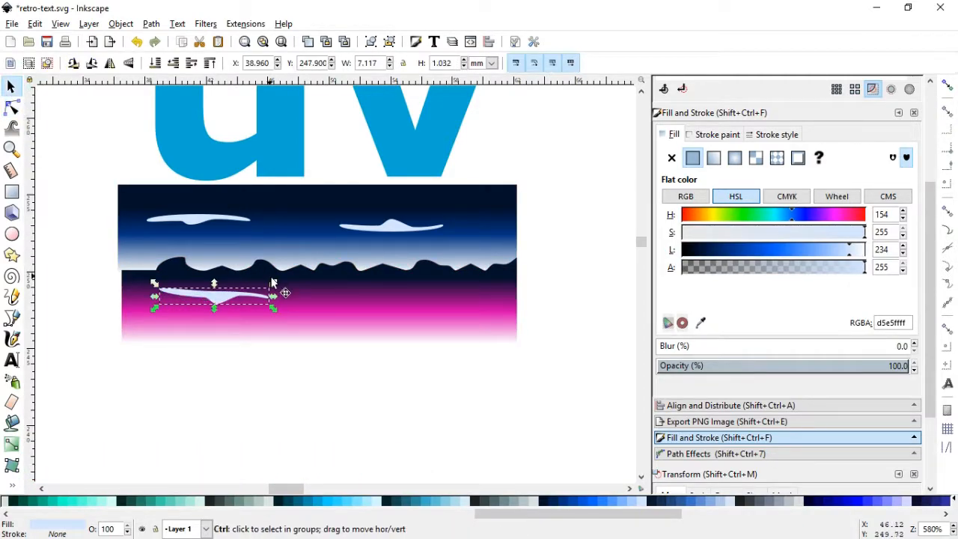
key("ctrl+d")
left_click_drag(272, 283, 406, 295)
Apply a blur of 10% and an opacity of 84.1% to all four cloud shapes
left_click(395, 228, "shift")
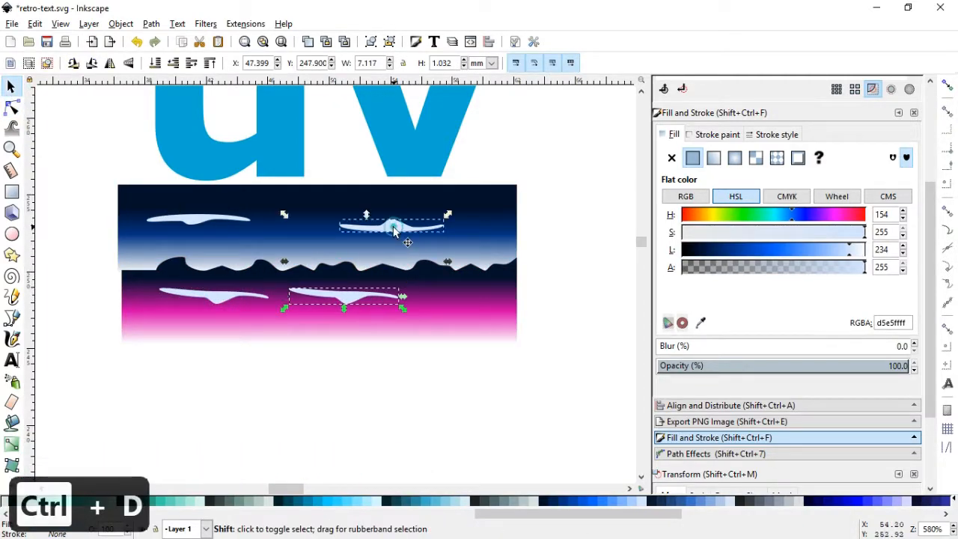
left_click(200, 218, "shift")
left_click(217, 296, "shift")
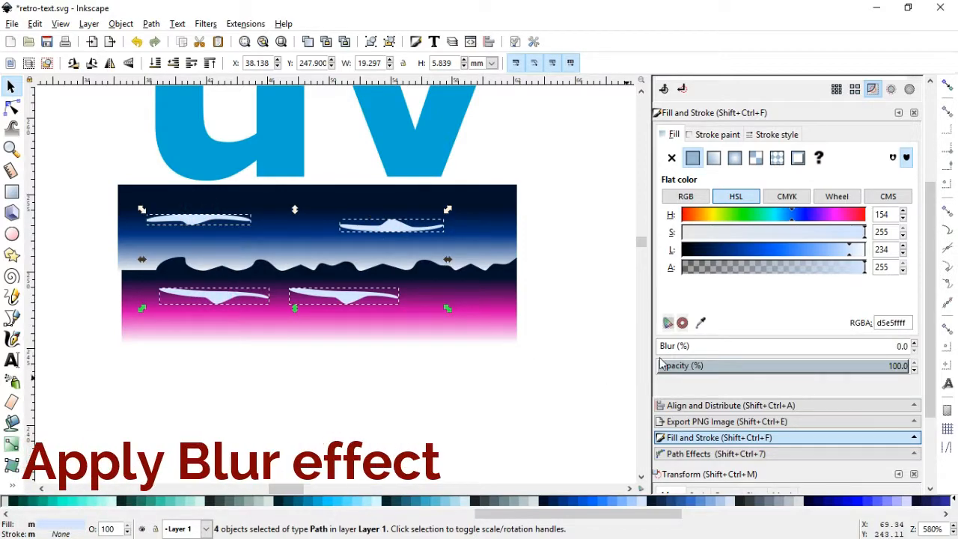
mouse_move(664, 348)
left_mouse_down()
mouse_move(683, 347)
mouse_move(674, 345)
left_mouse_up()
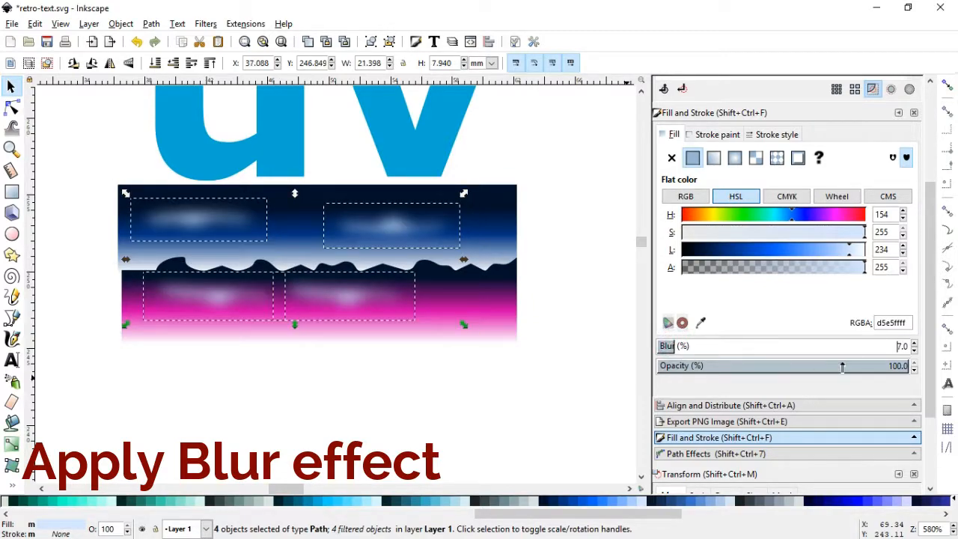
left_click_drag(838, 364, 831, 370)
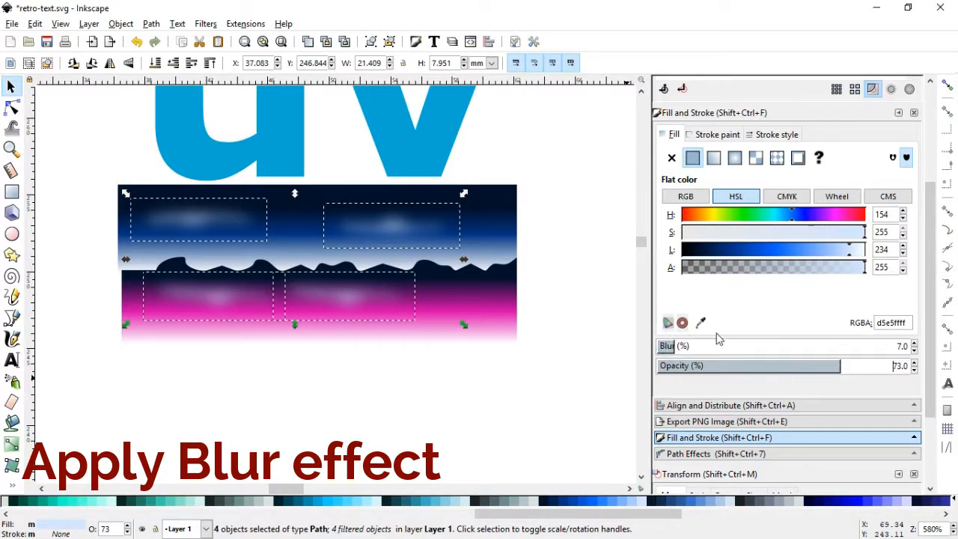
left_click(683, 347)
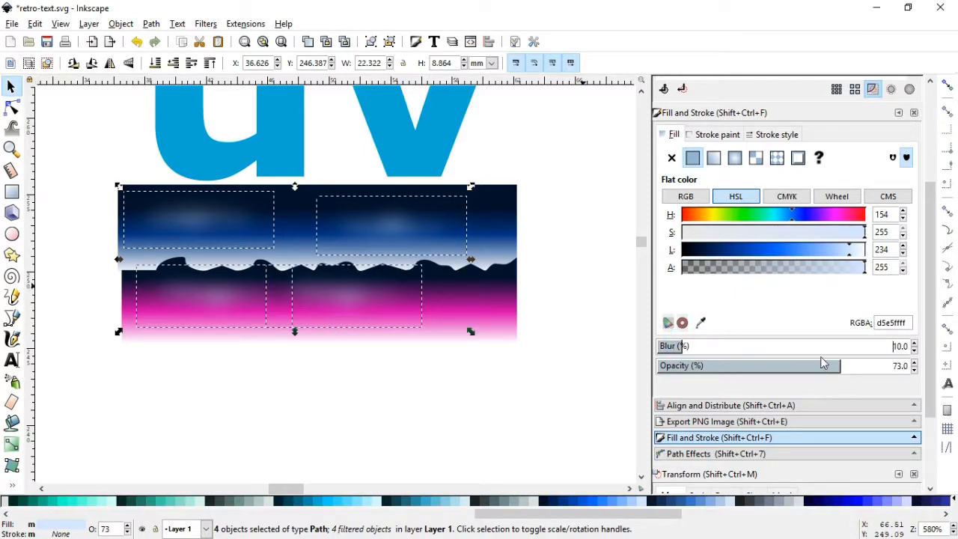
left_click_drag(823, 363, 802, 369)
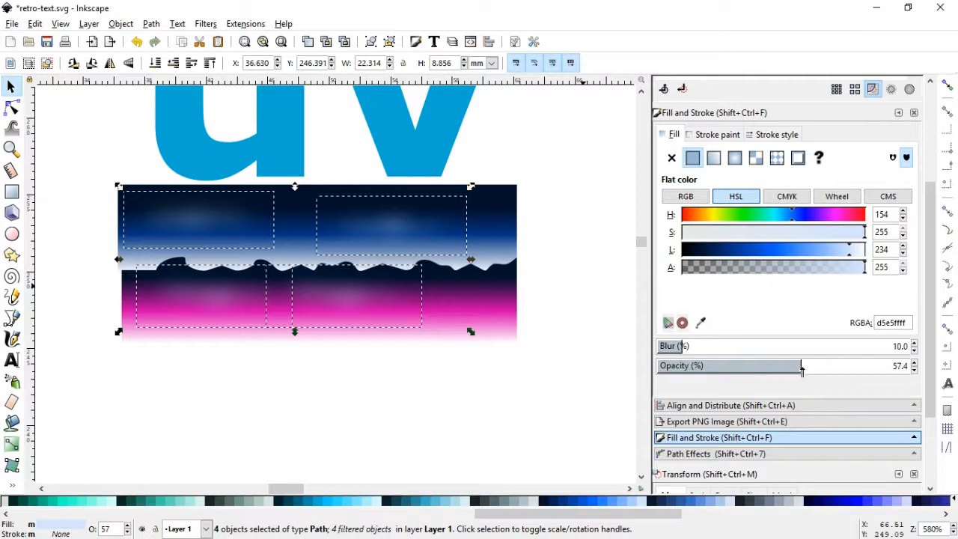
left_click(838, 369)
left_click(851, 367)
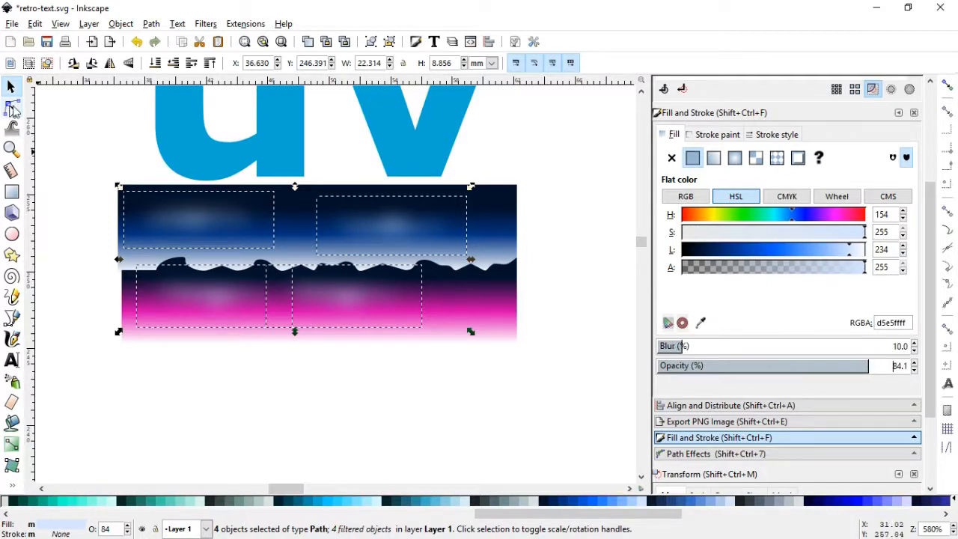
Group all the blue and magenta background shapes together with the clouds and save the document
left_click(79, 143)
left_click_drag(79, 143, 567, 387)
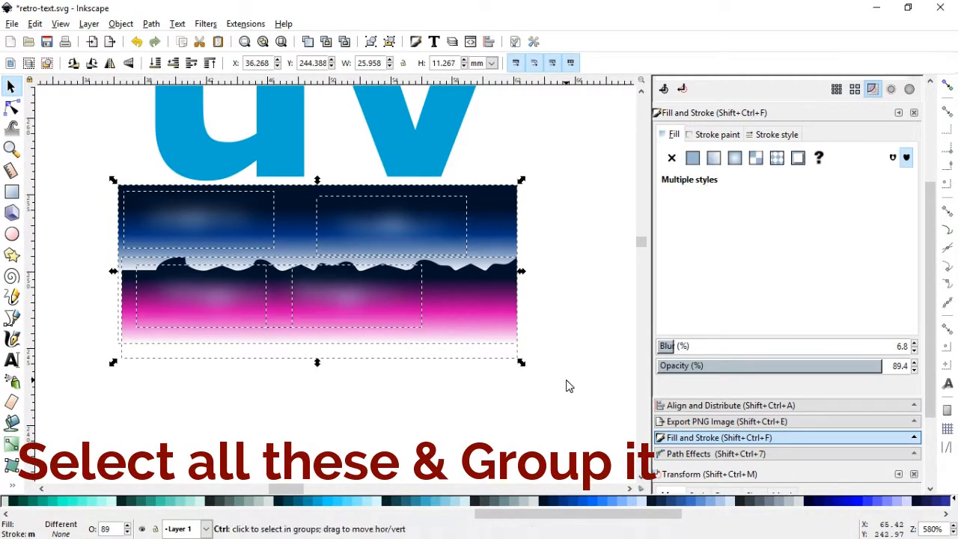
key("ctrl+g")
left_click(559, 316)
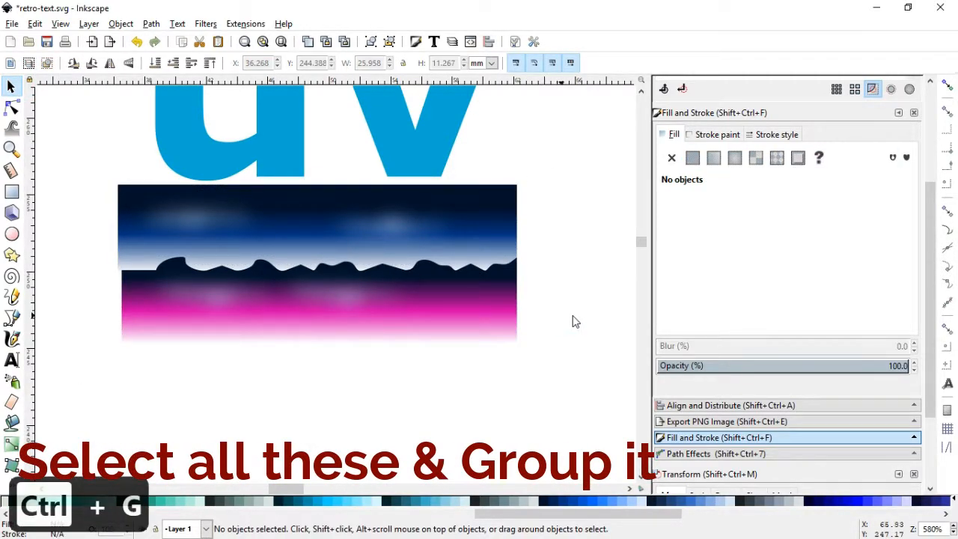
key("ctrl+s")
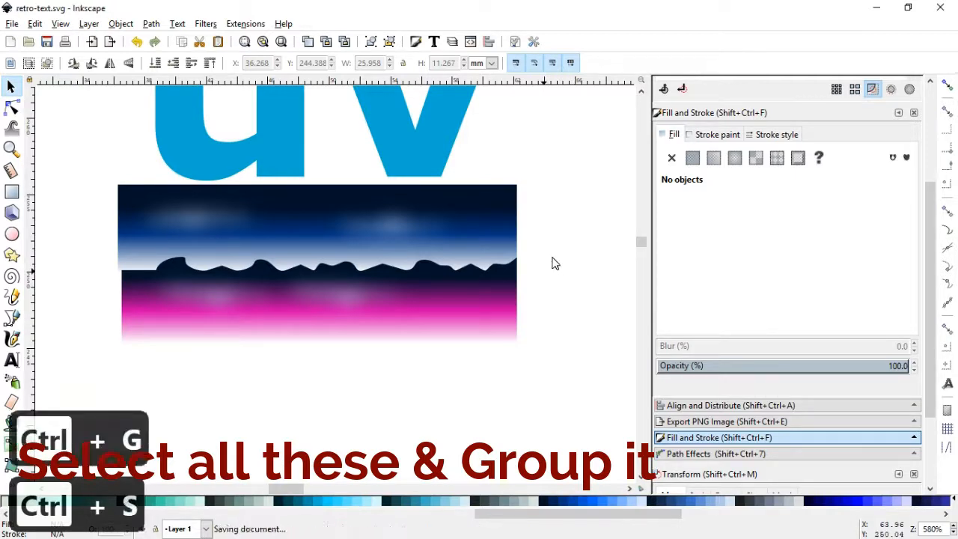
left_click(589, 239)
Convert the large blue "uv" text object to a path
left_click(640, 90)
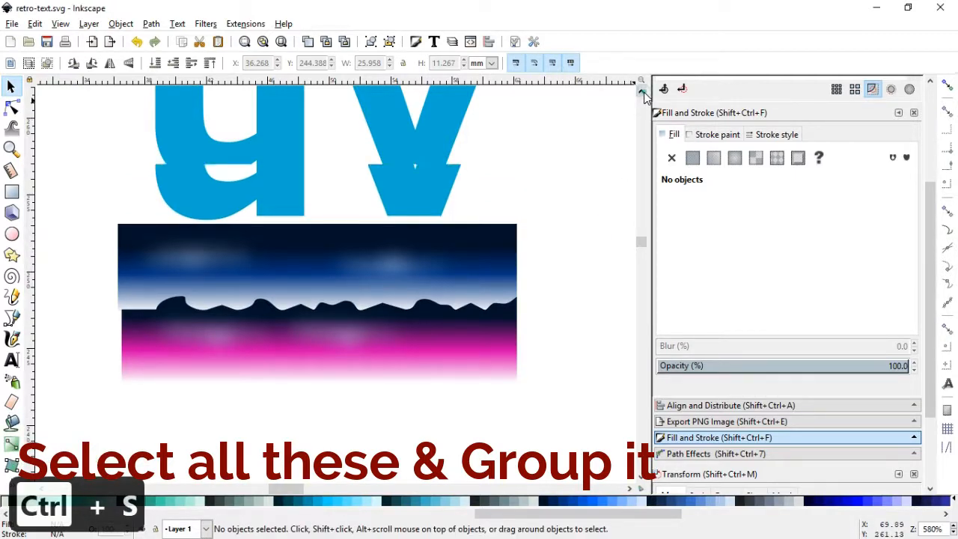
left_click(426, 184)
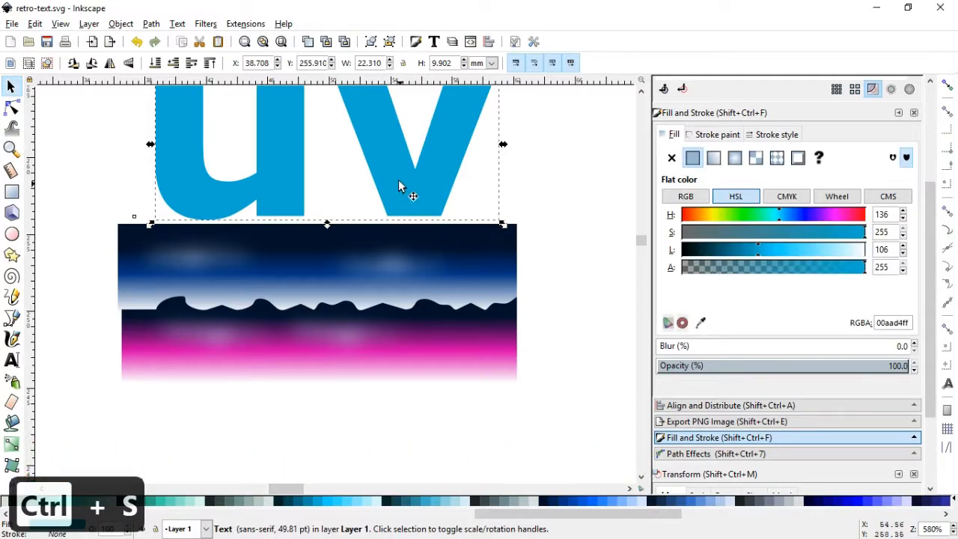
key("ctrl+s")
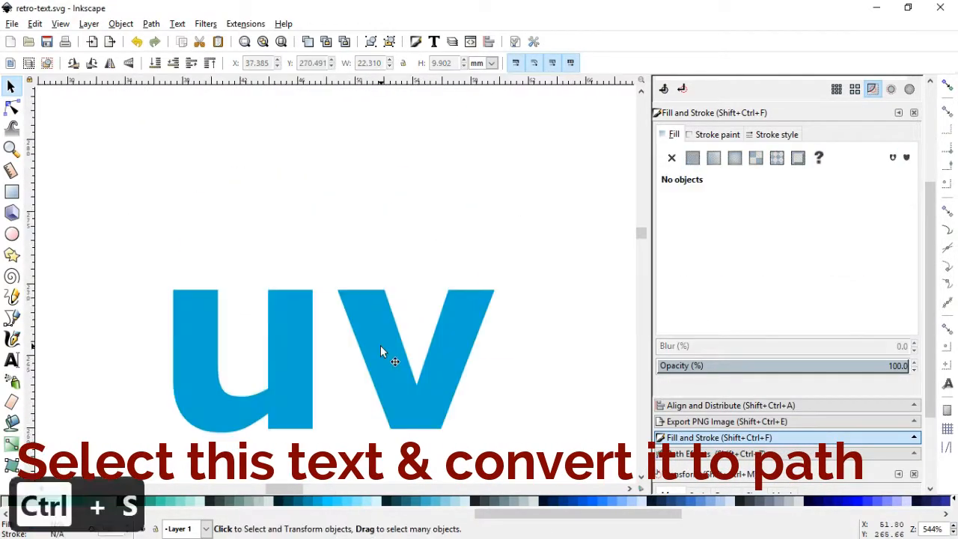
left_click(380, 345)
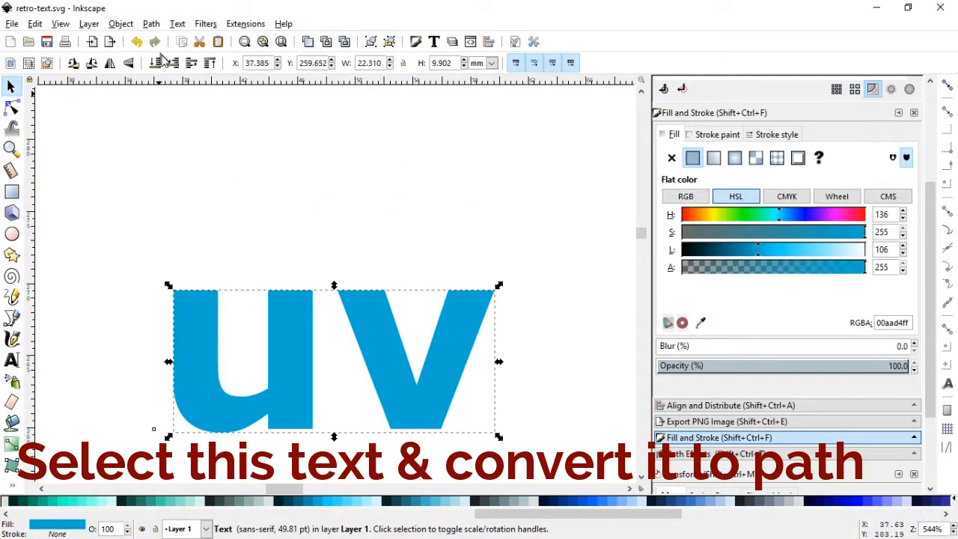
left_click(150, 23)
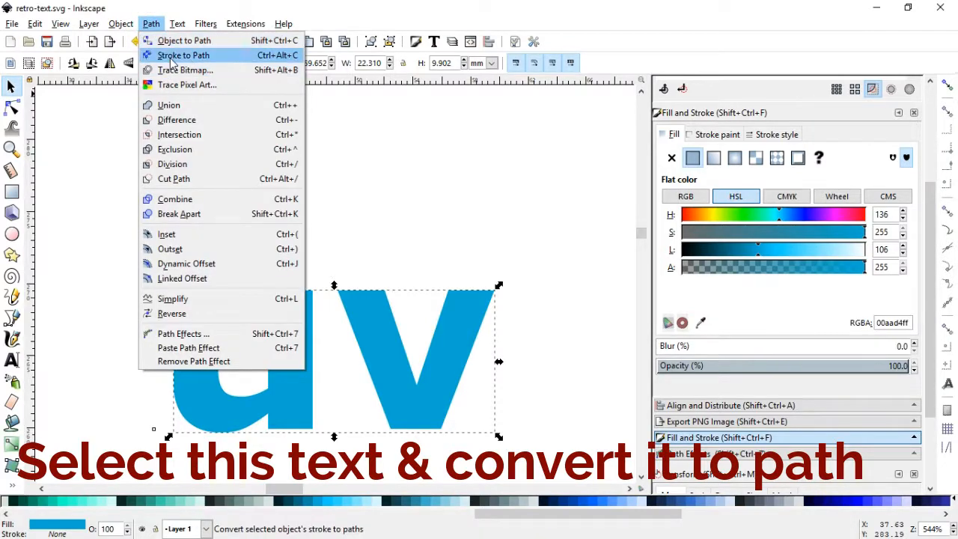
left_click(176, 38)
Ungroup the converted "uv" letters and unite them into a single path with Union
left_click(121, 23)
left_click(149, 141)
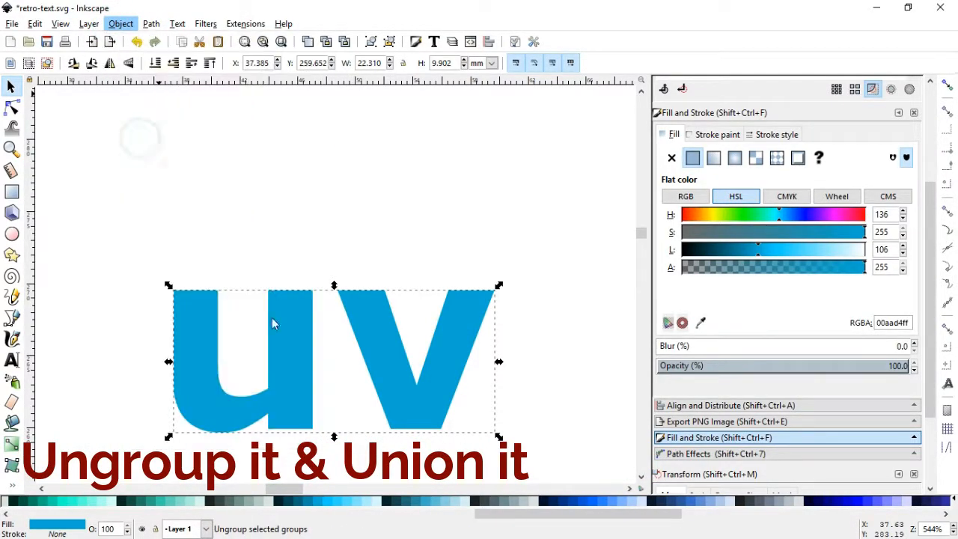
left_click(151, 23)
left_click(174, 102)
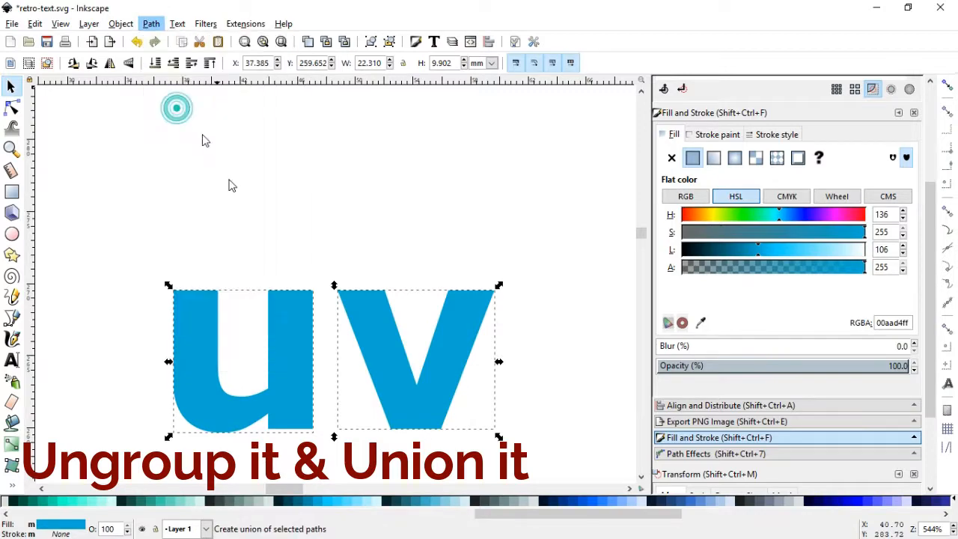
key("n")
left_click(11, 86)
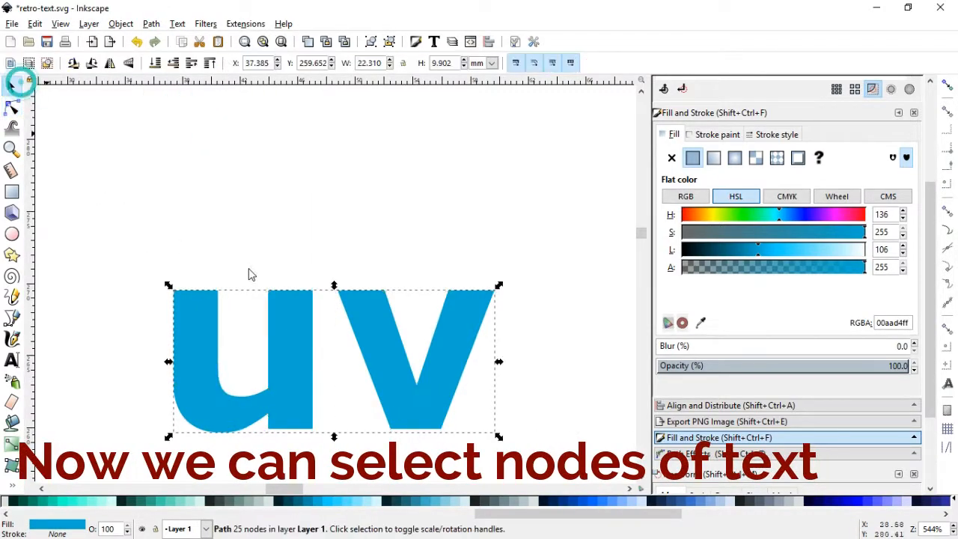
Duplicate the "uv" path directly above the original and give the copy a flat dark blue stroke
key("ctrl+d")
left_click_drag(297, 350, 276, 193)
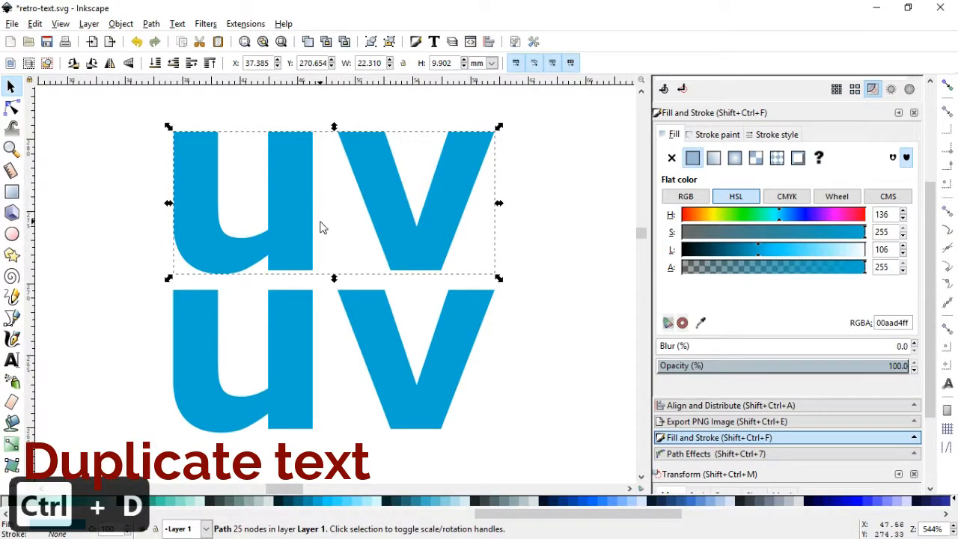
left_click(777, 134)
left_click(717, 134)
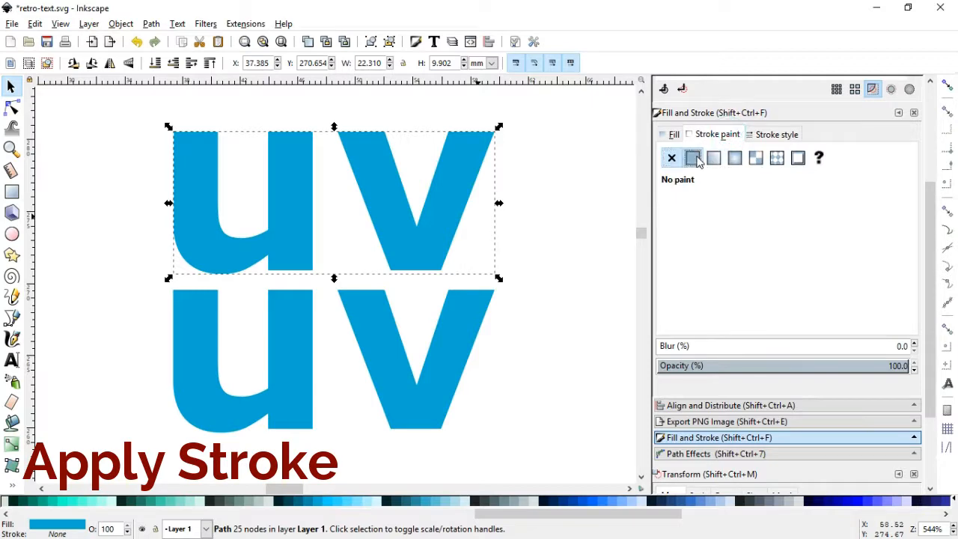
left_click(692, 157)
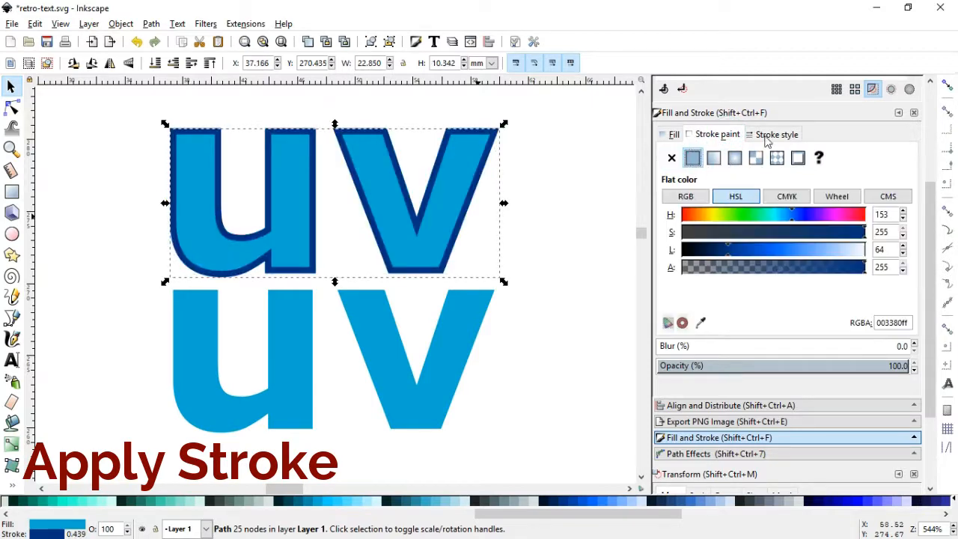
Fill the original lower "uv" path with turquoise
left_click(455, 345)
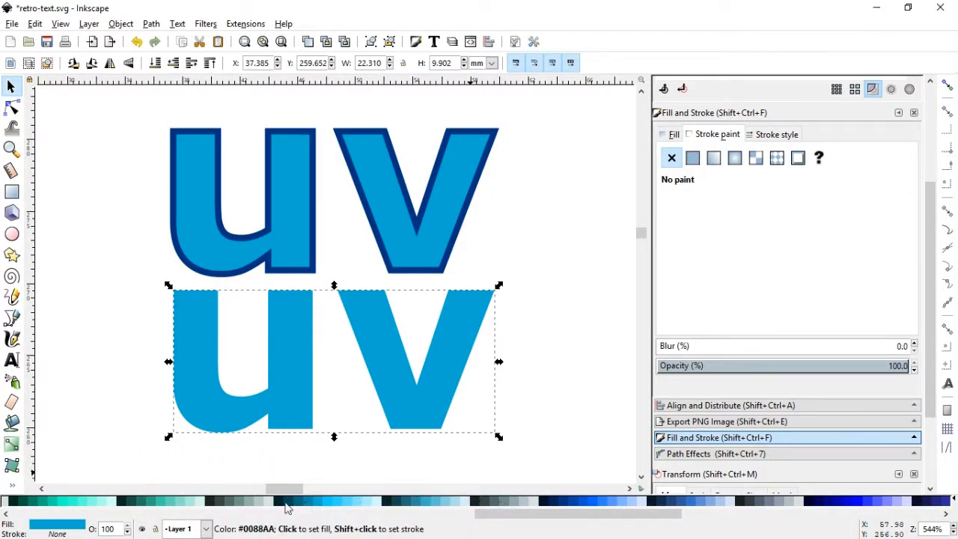
left_click(79, 501)
Try centring the turquoise "uv" over the stroked copy, with the stroked copy lowered to the bottom of the stack
left_click(299, 228, "shift")
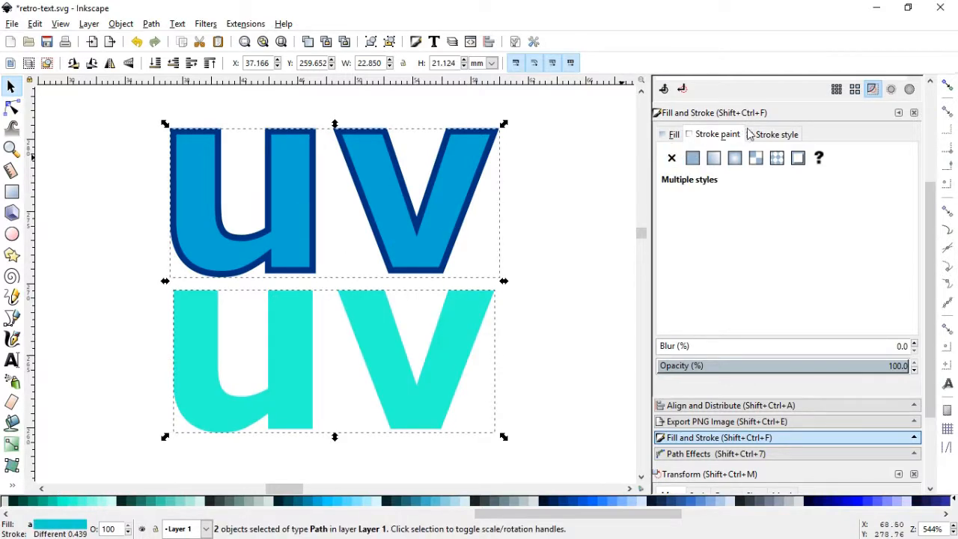
left_click(771, 134)
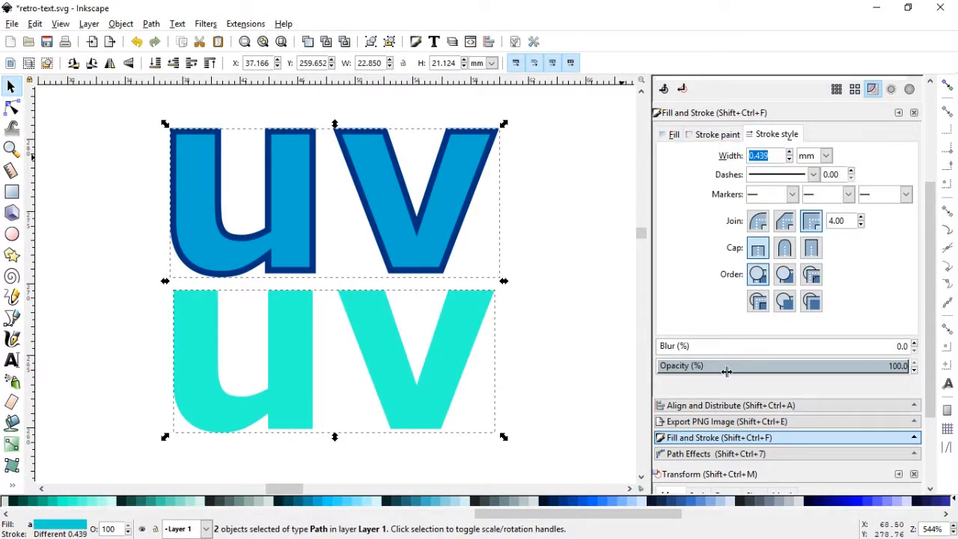
left_click(725, 405)
left_click(835, 206)
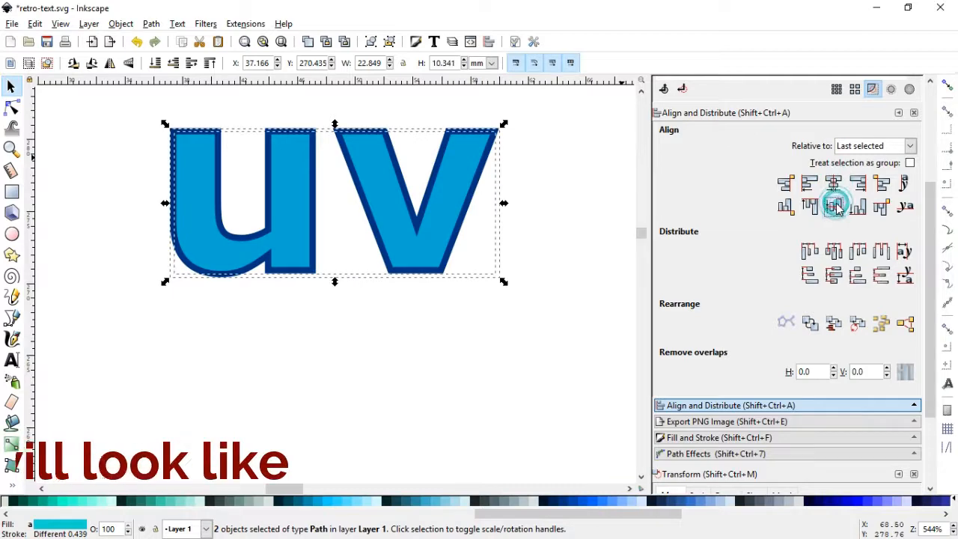
left_click(554, 231)
left_click(332, 133)
left_click(119, 24)
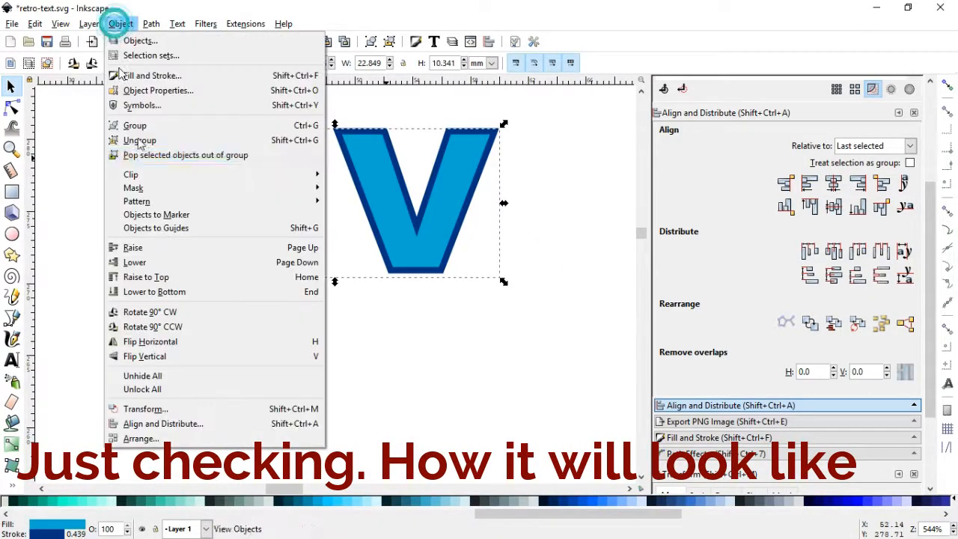
left_click(203, 292)
left_click(304, 337)
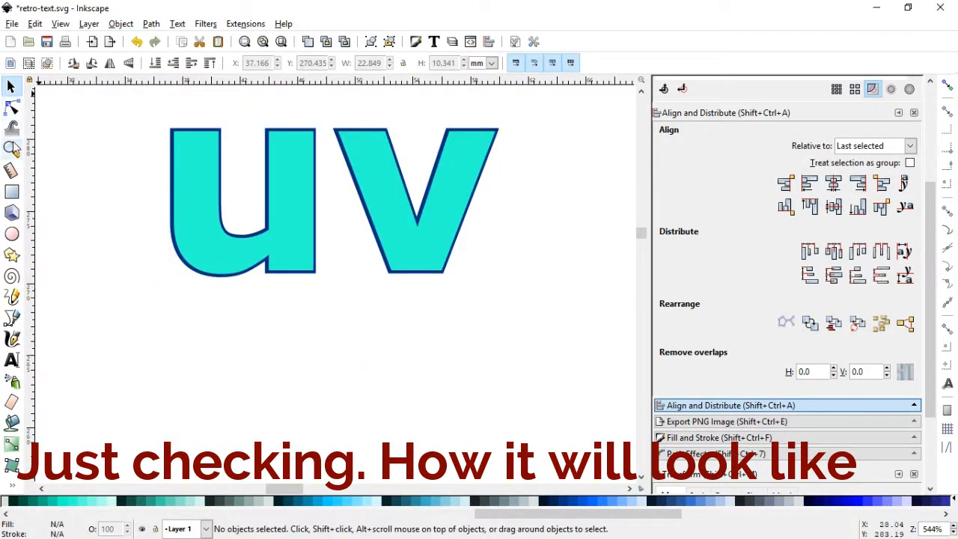
Try nudging the turquoise "uv" slightly to the left over its dark blue outline
left_click(11, 148)
left_click(452, 275)
left_click(9, 87)
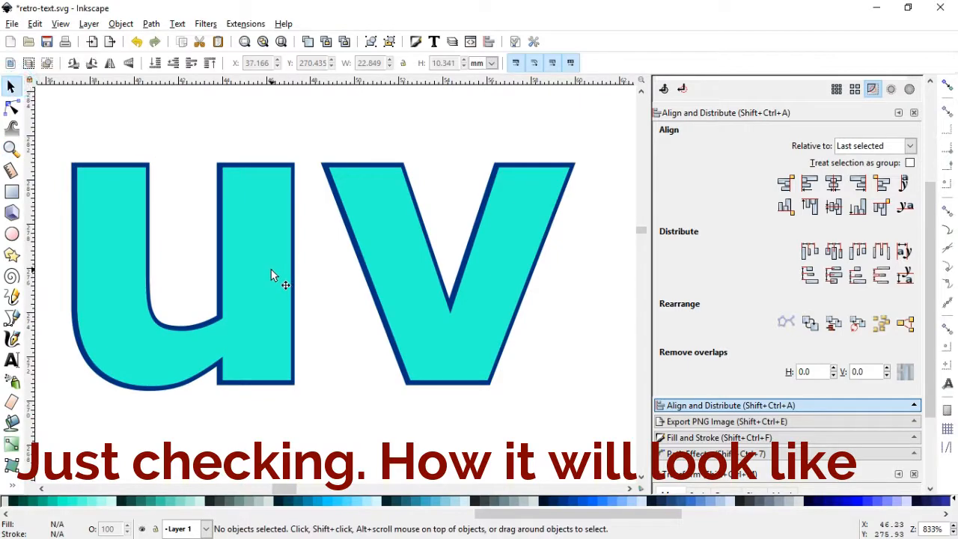
left_click(267, 281)
left_click_drag(263, 279, 261, 278)
Undo the nudge, the stacking change and the vertical alignment of the two "uv" shapes
key("ctrl+z")
key("ctrl+z")
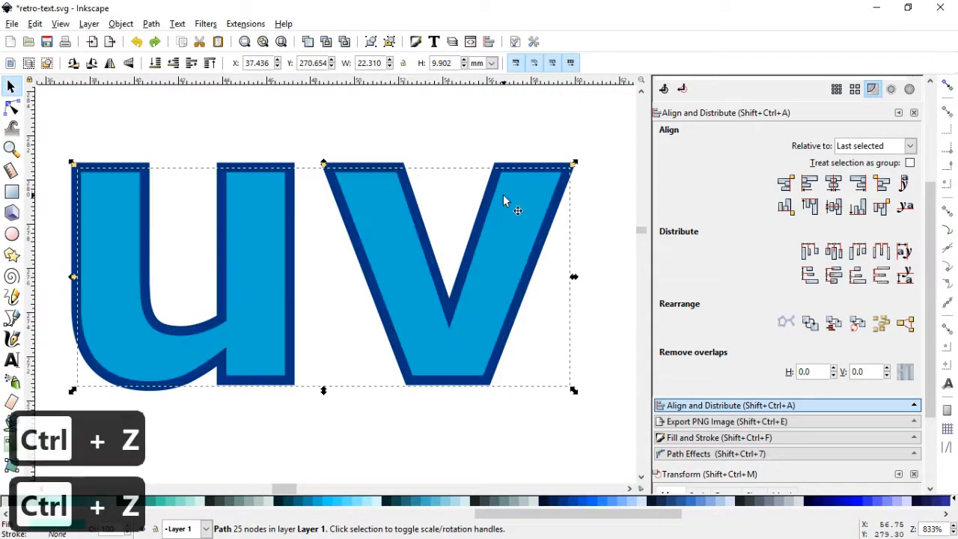
key("ctrl+z")
key("minus")
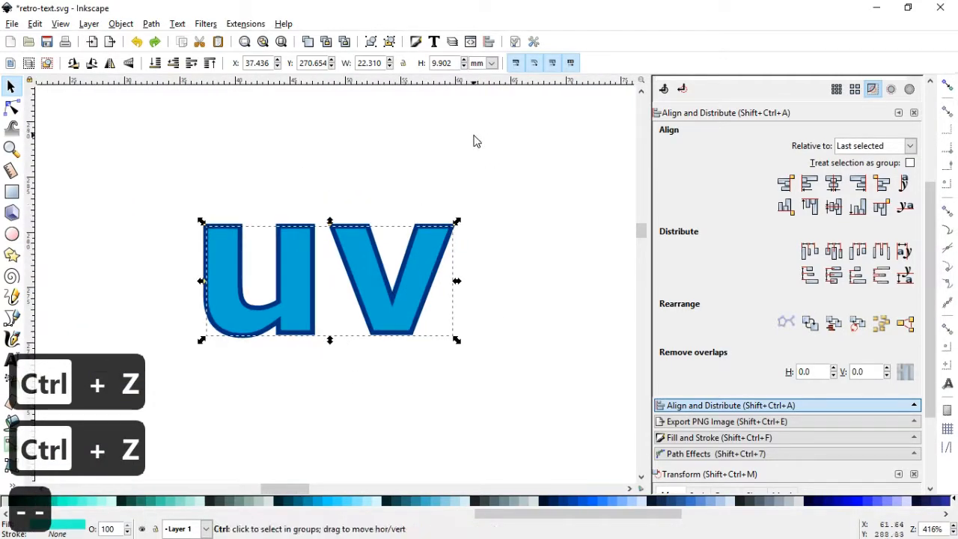
key("ctrl+z")
left_click(486, 156)
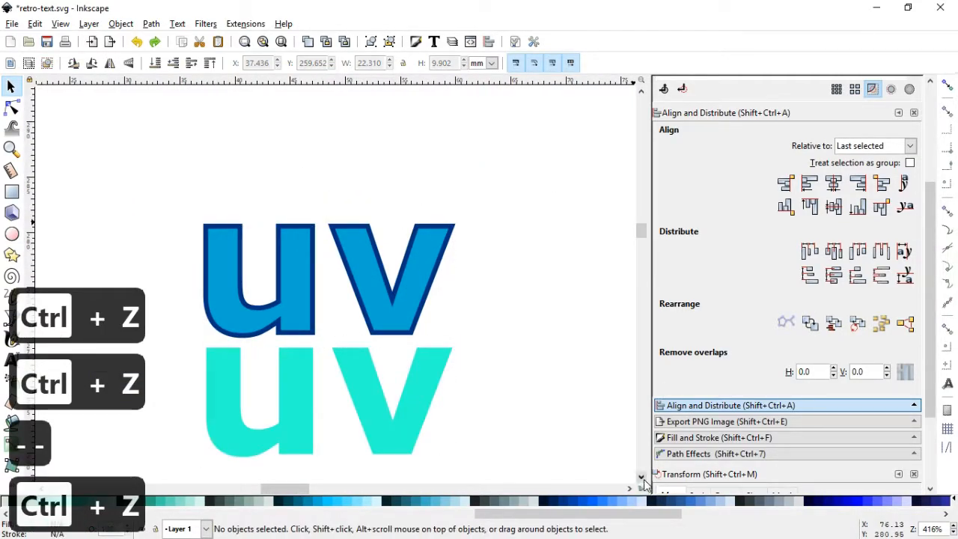
Convert the stroke of the upper blue "uv" to a path
left_click(641, 477)
left_click(446, 220)
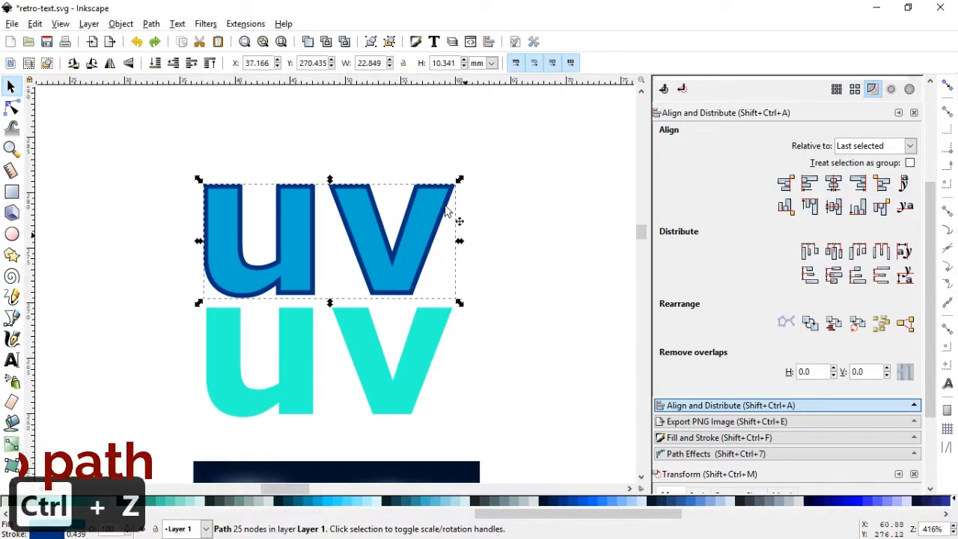
left_click(151, 24)
left_click(171, 54)
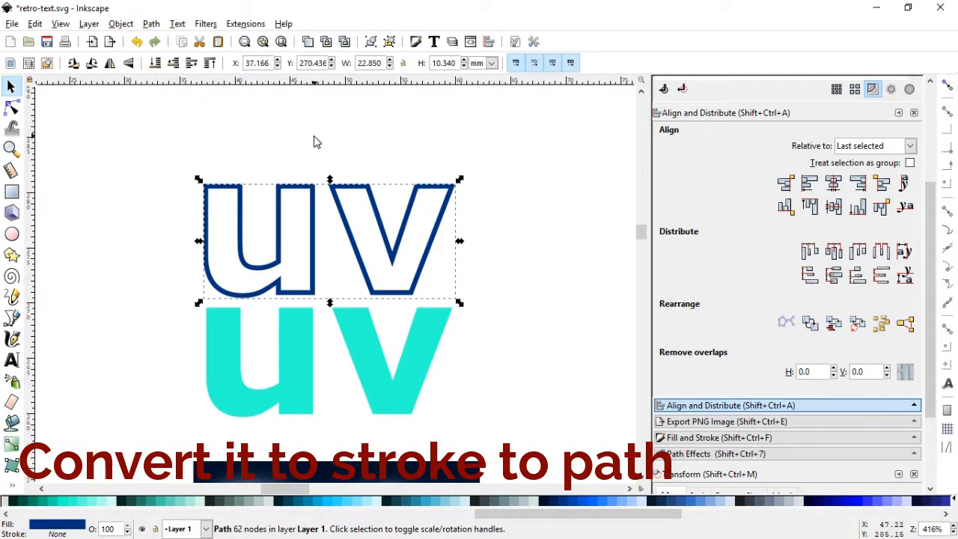
Duplicate the dark blue "uv" outline and place the copy directly above it
right_click(391, 250)
left_click(419, 337)
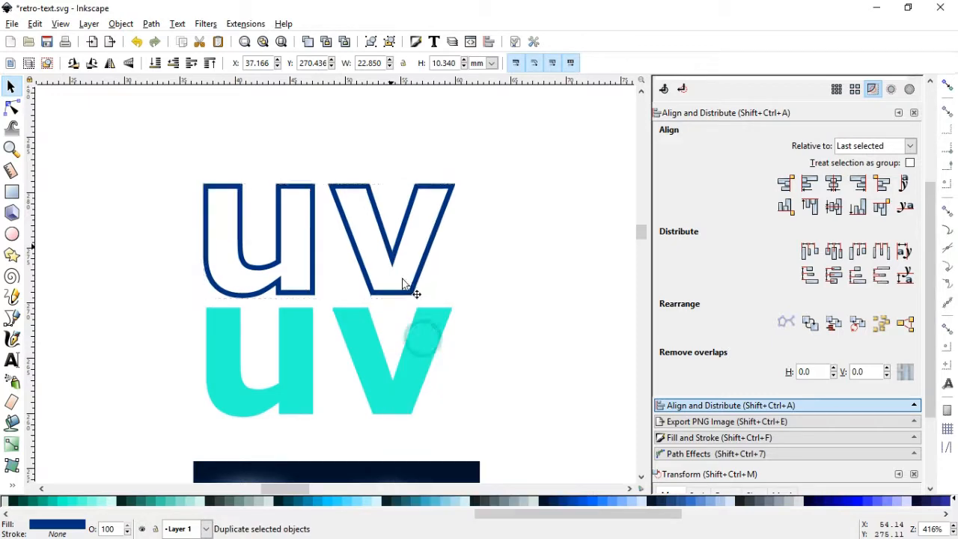
left_click_drag(391, 261, 429, 167)
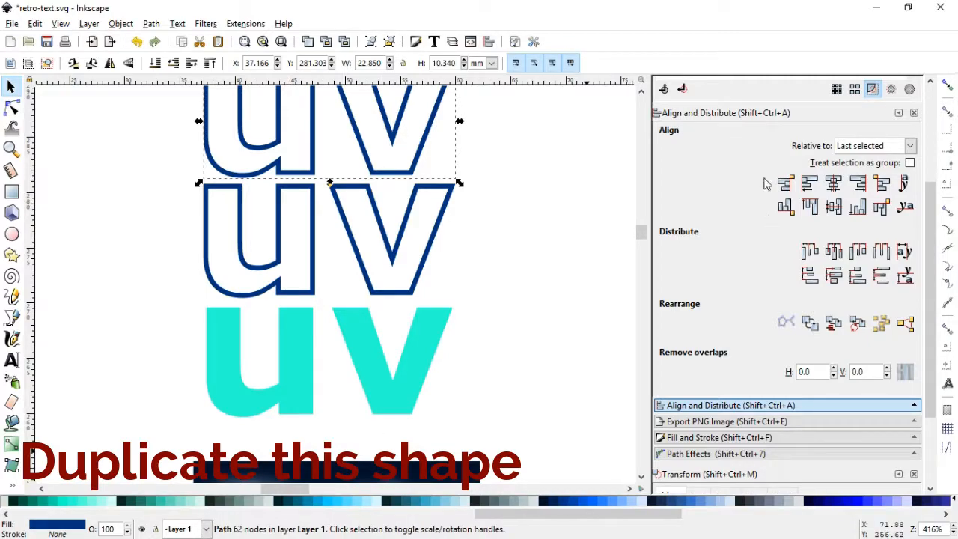
Give the uppermost dark blue "uv" outline a flat red stroke
left_click(755, 442)
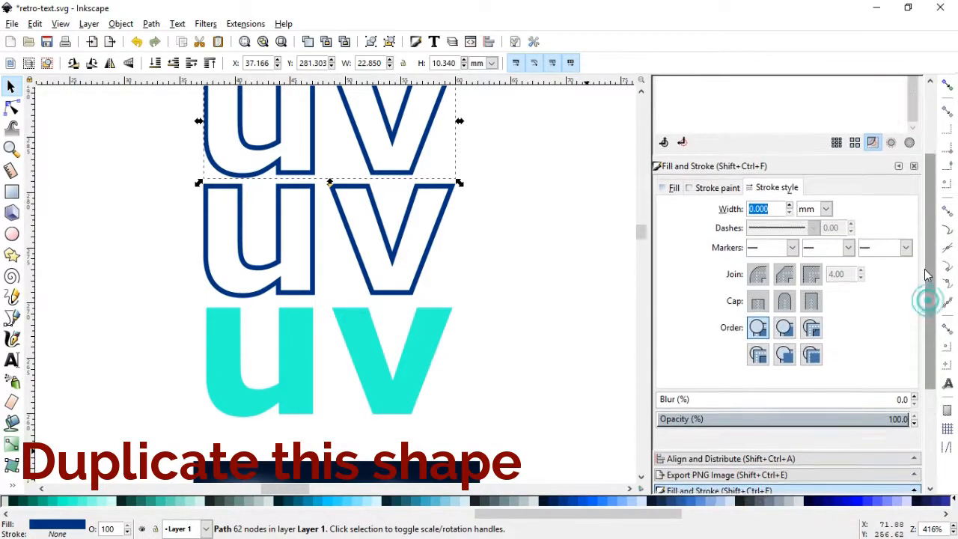
left_click(714, 192)
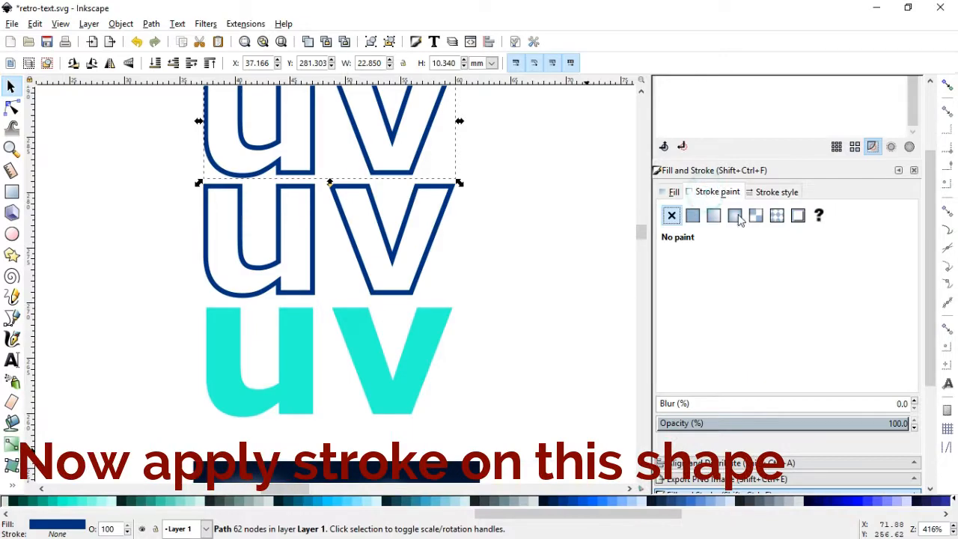
left_click(693, 215)
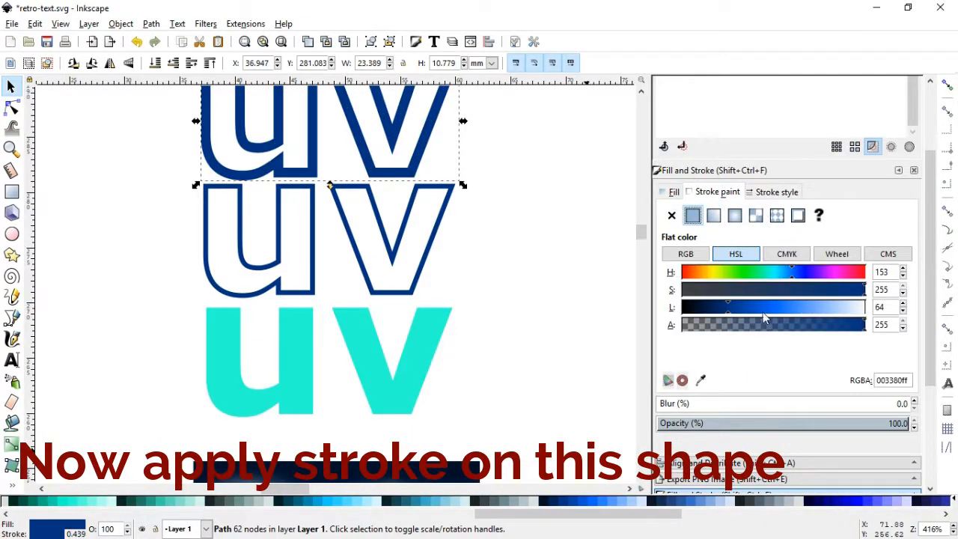
scroll(556, 514, "left", 5)
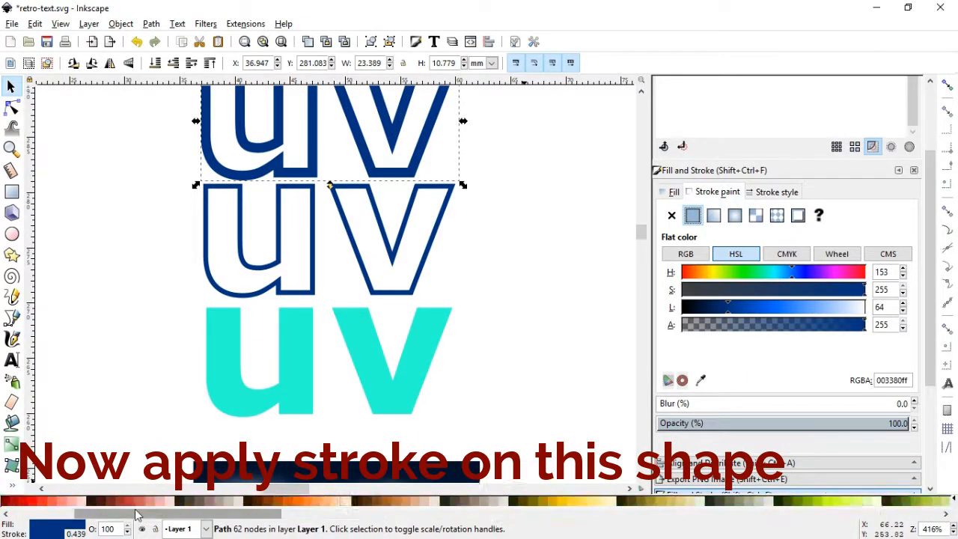
Try a 0.1 mm width for the red stroke on the upper "uv" and settle on 0.2 mm
left_click(776, 193)
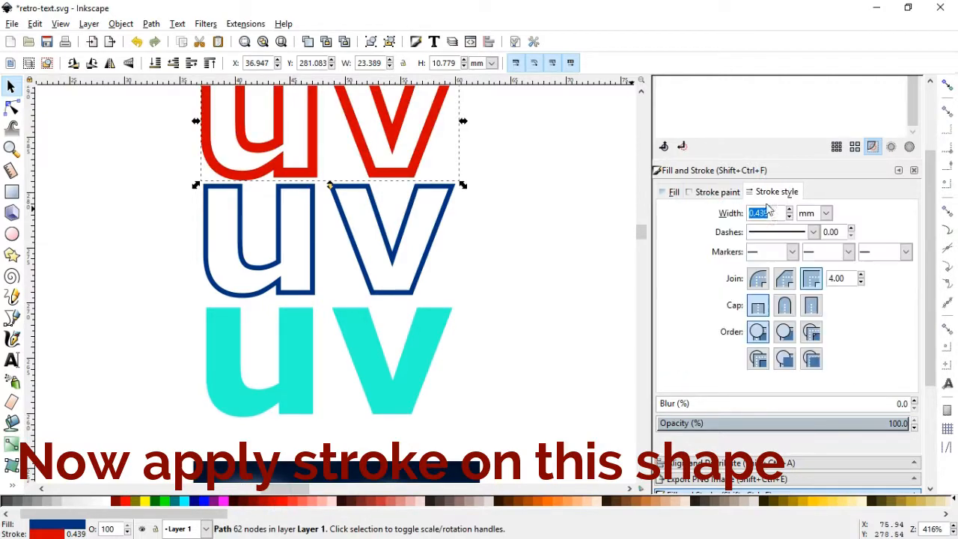
type("0.1")
key("Return")
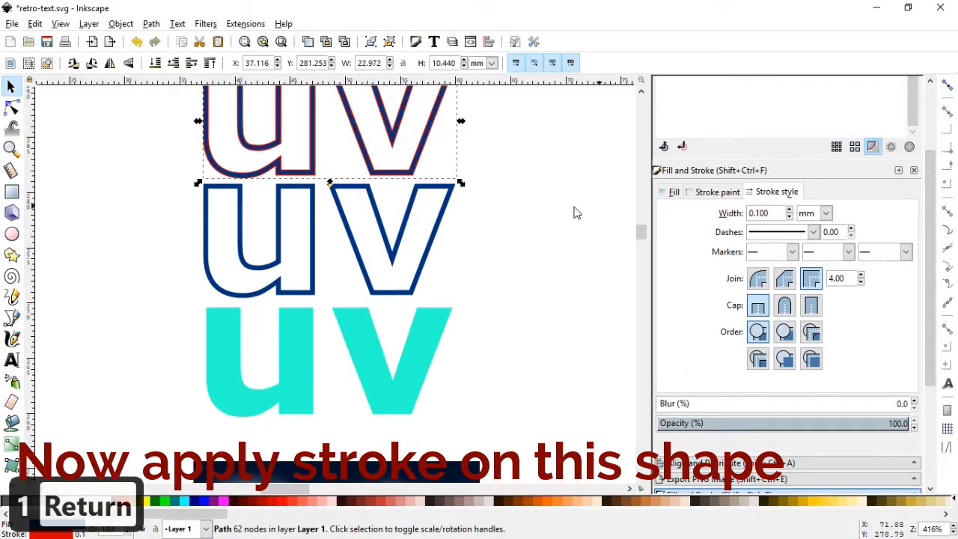
type("0.2")
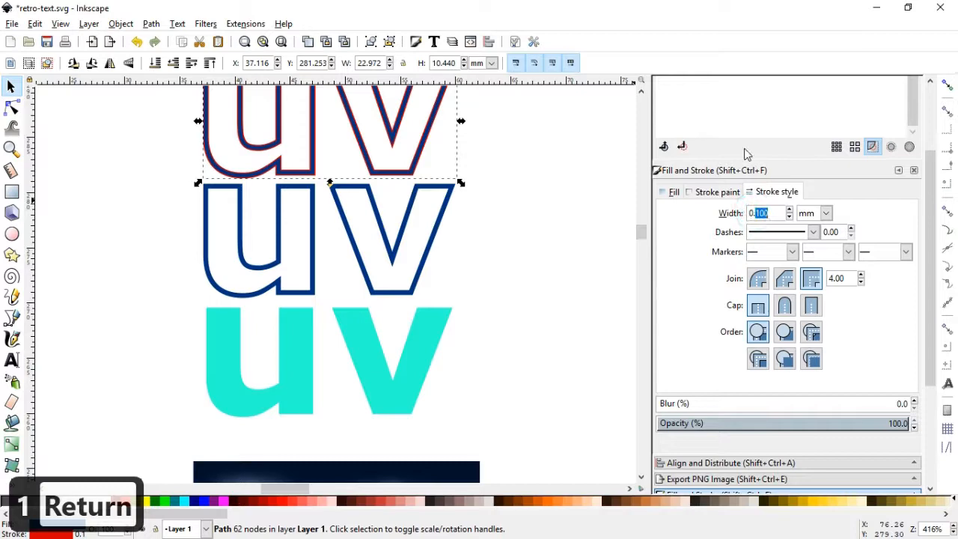
key("Return")
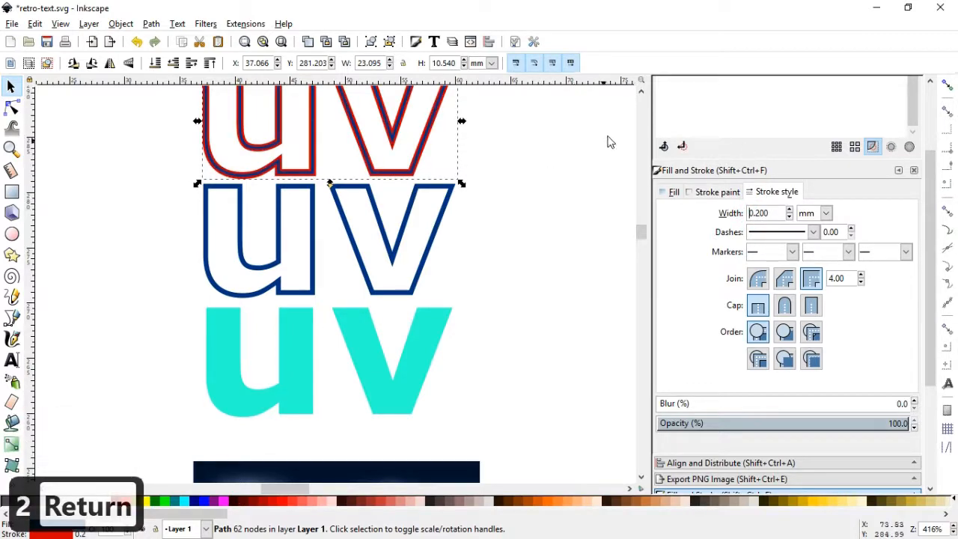
Centre the red-stroked "uv" horizontally and vertically on the dark blue "uv" outline below it
left_click(641, 92)
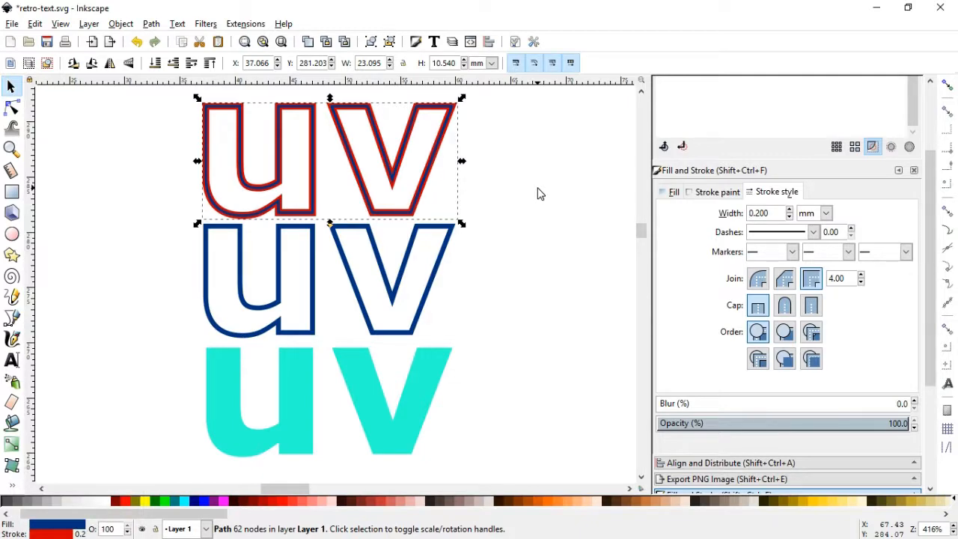
left_click(449, 237, "shift")
left_click(730, 463)
left_click(834, 240)
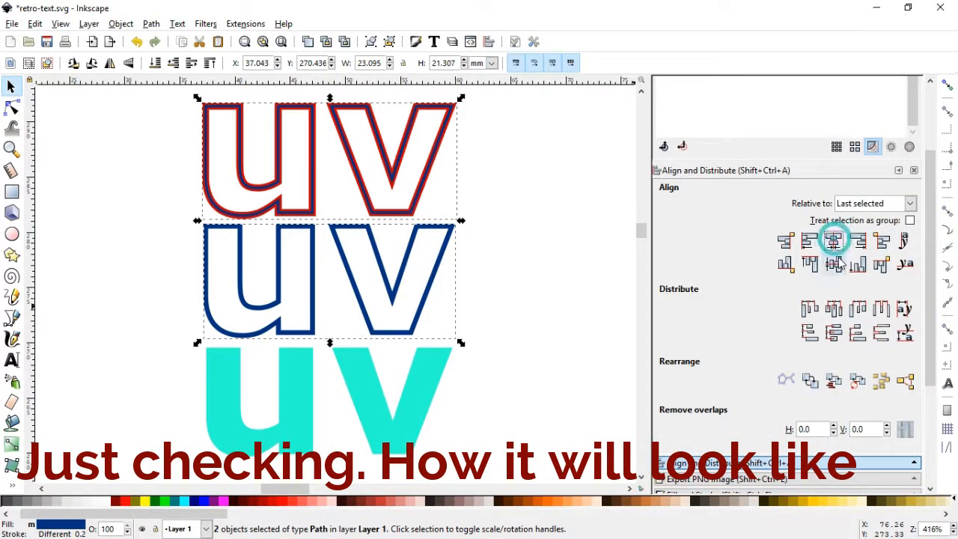
left_click(834, 265)
left_click(527, 258)
Lower the red-stroked "uv" behind the dark blue outline and move the dark blue outline up clear of it
left_click(402, 292)
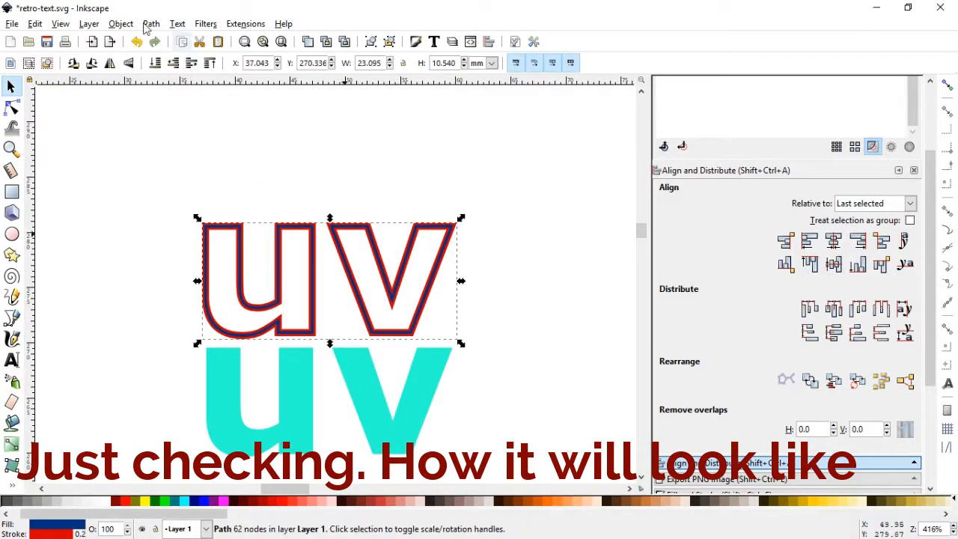
left_click(120, 24)
left_click(158, 291)
left_click(229, 203)
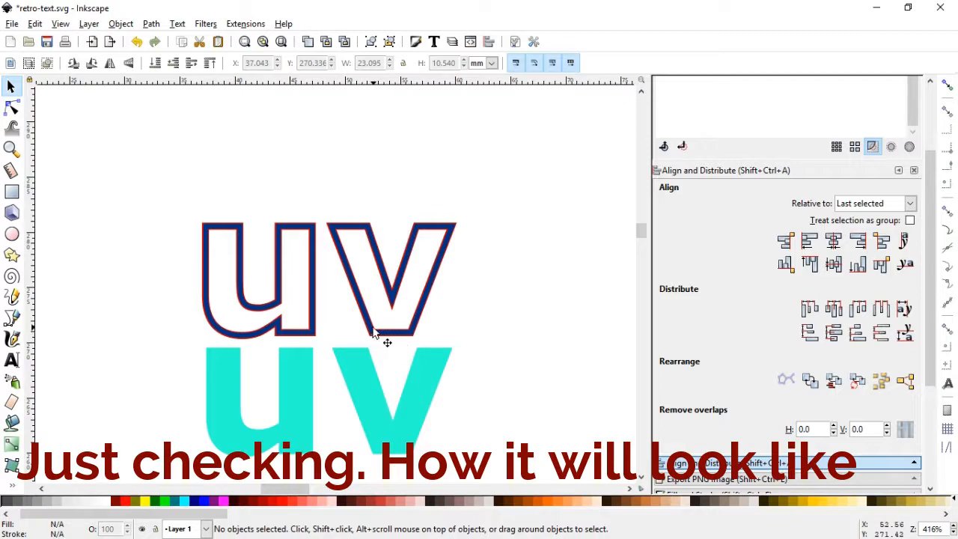
left_click(370, 329)
left_click_drag(370, 327, 368, 190)
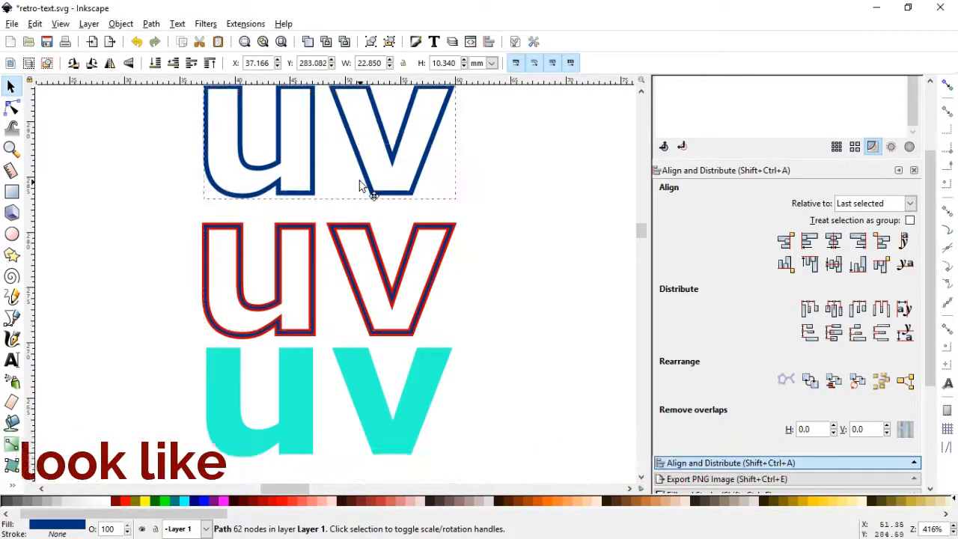
Break apart the red-stroked "uv" path
left_click(369, 232)
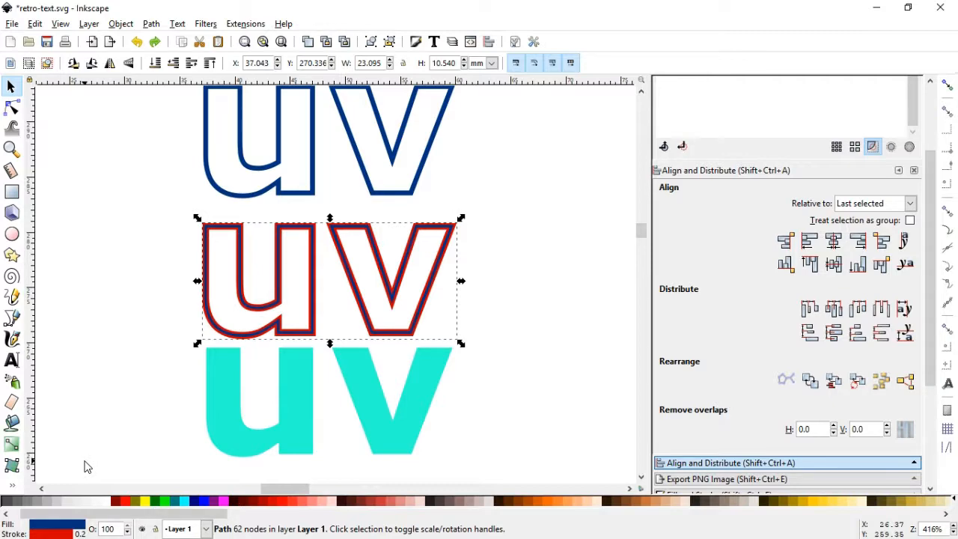
left_click(151, 24)
left_click(185, 217)
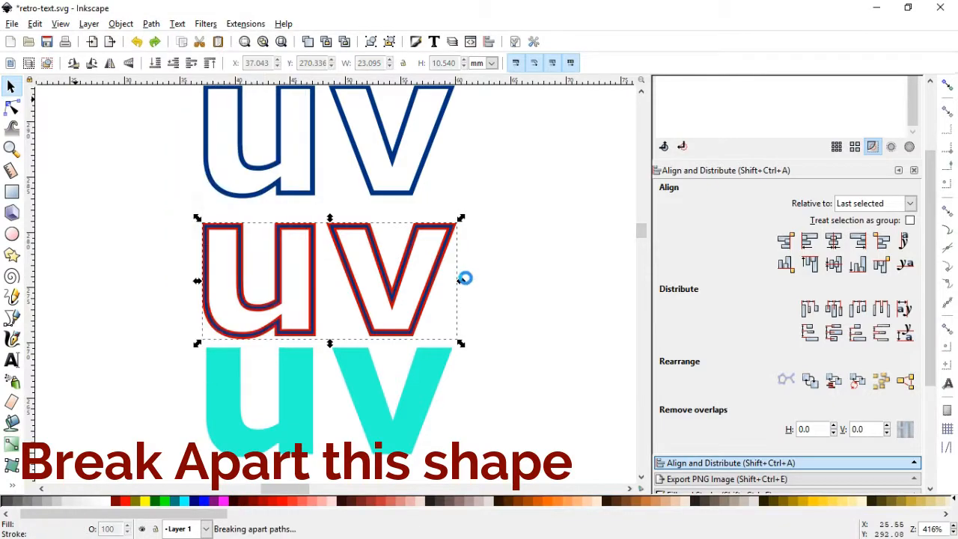
Separate the inner "u" and "v" pieces by moving both straight up off the larger outer letters
left_click(501, 259)
left_click(418, 268)
left_click(296, 258, "shift")
left_click_drag(296, 258, 320, 366)
key("ctrl+z")
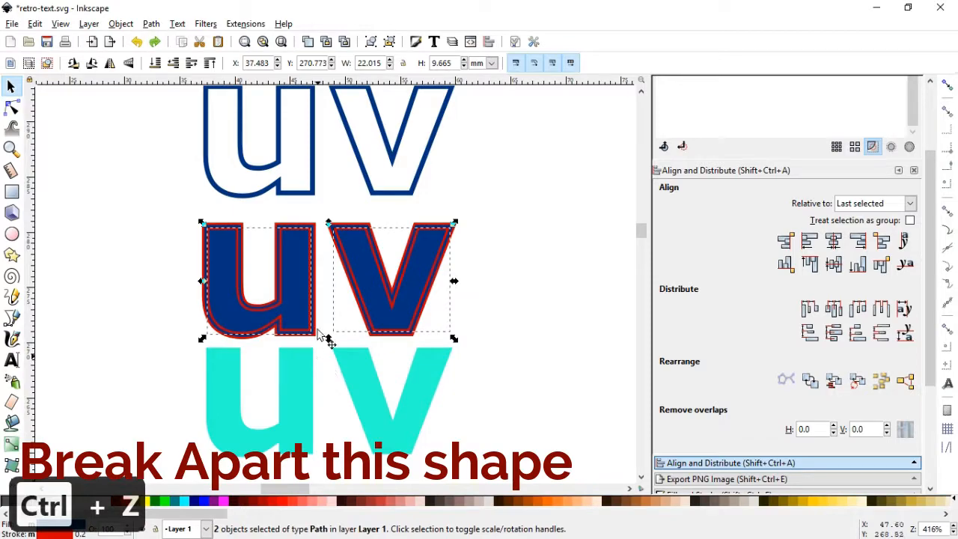
left_click_drag(300, 298, 307, 182)
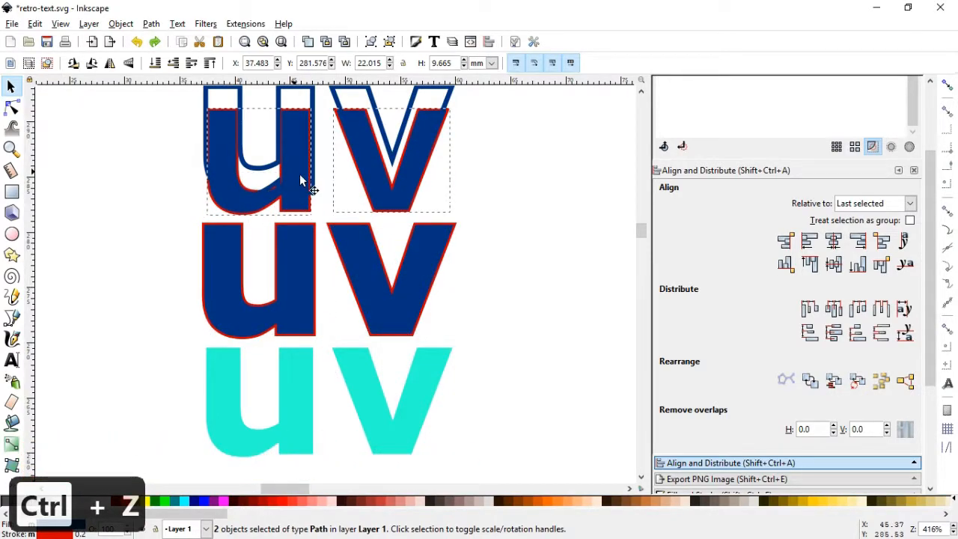
Union the larger outer "u" and "v" into one path and convert its red stroke to a path
left_click(496, 202)
left_click(405, 209)
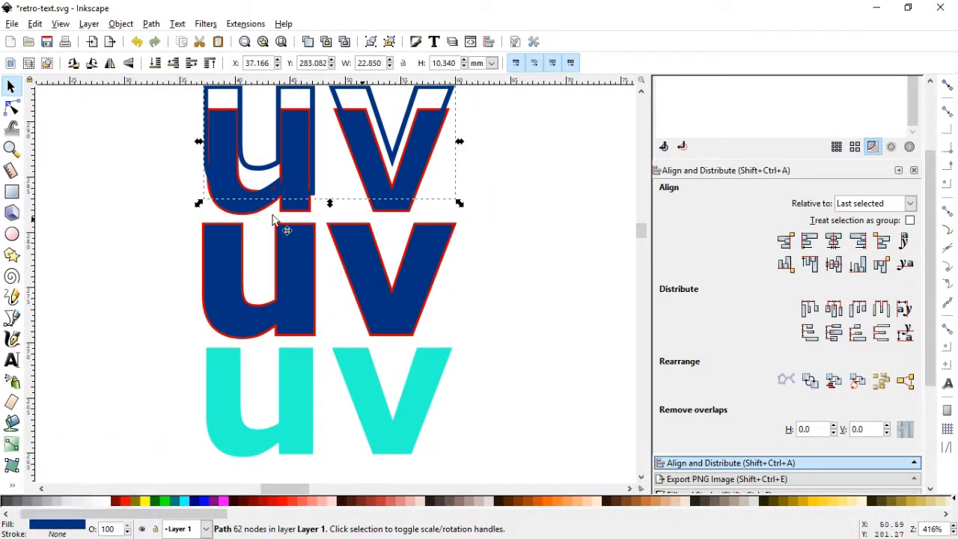
left_click(419, 287)
left_click(297, 317, "shift")
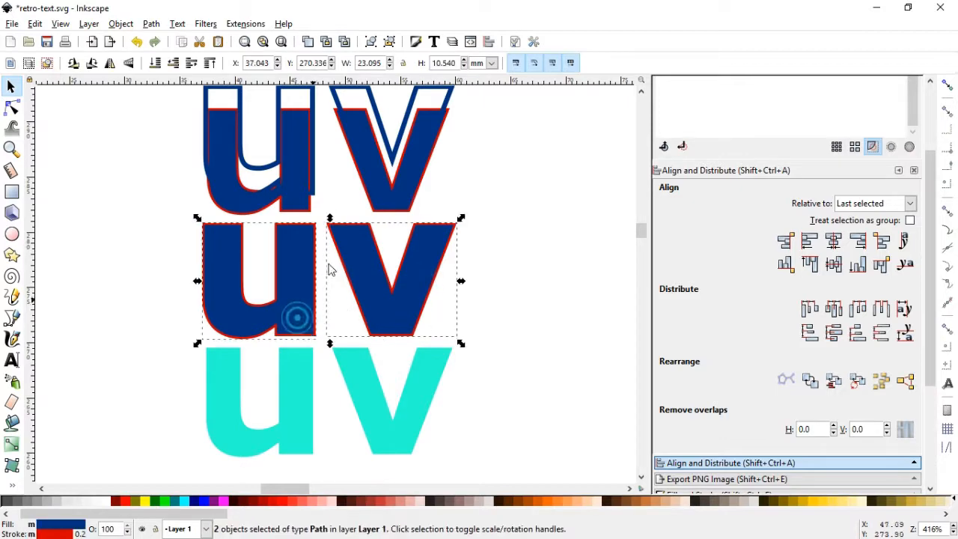
left_click(152, 24)
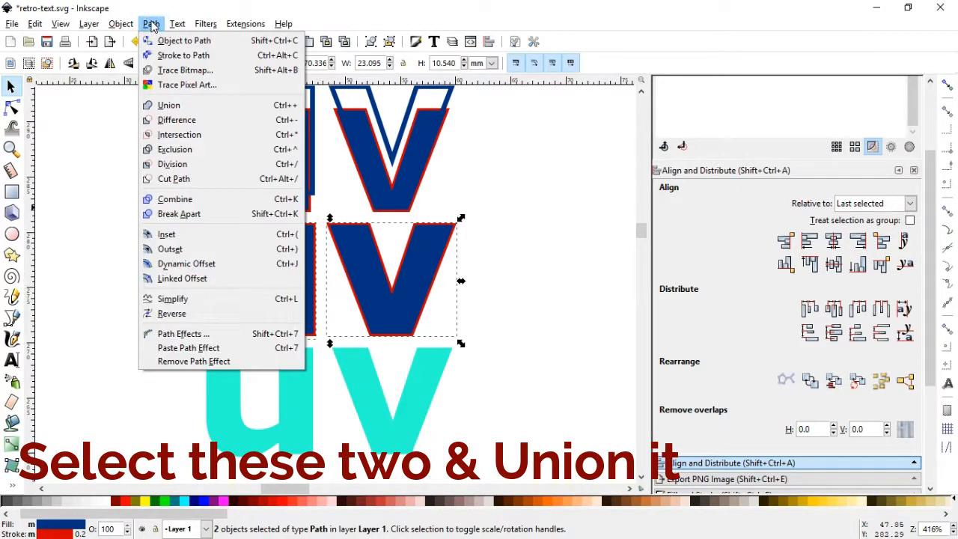
left_click(166, 106)
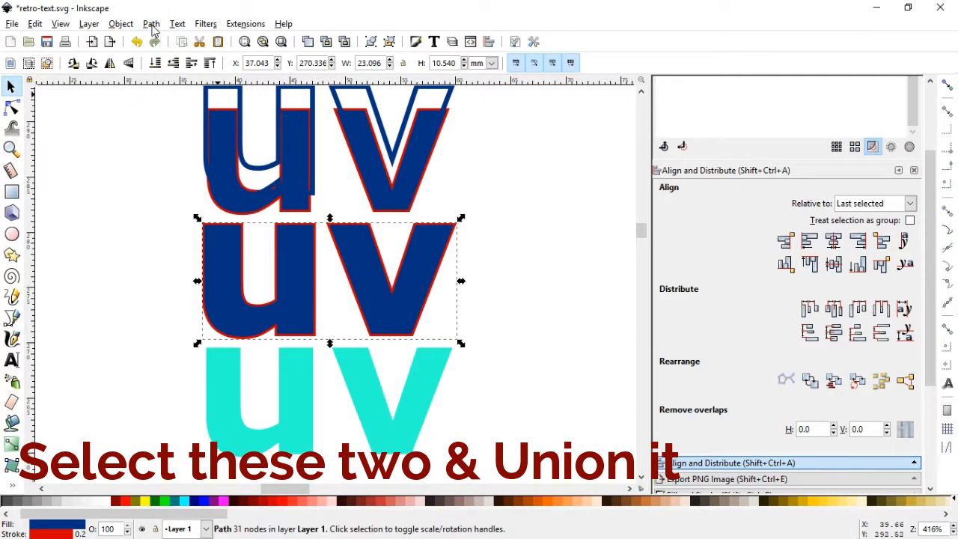
left_click(152, 25)
left_click(171, 56)
Union the smaller inner "u" and "v" into one path and convert its red stroke to a path
left_click(478, 202)
left_click(387, 204)
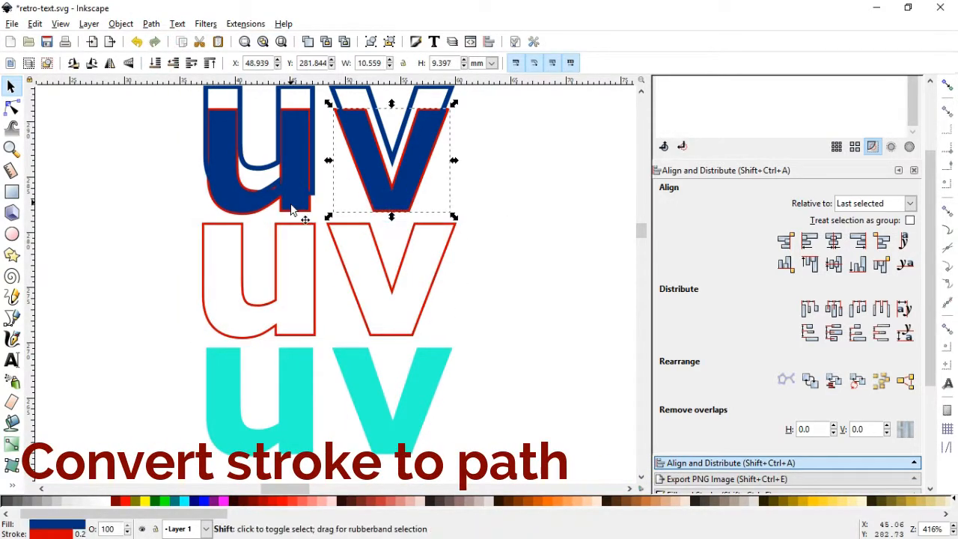
left_click(292, 209, "shift")
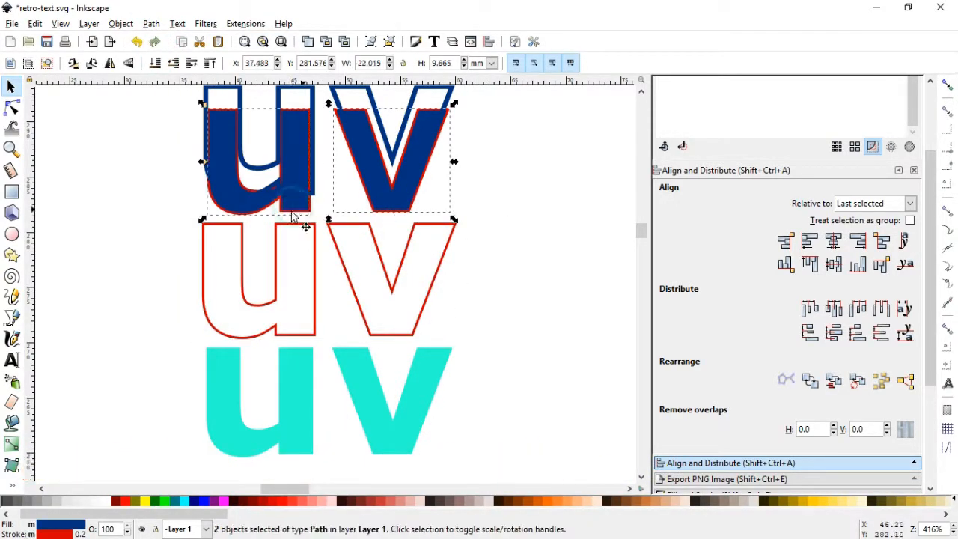
left_click(151, 24)
left_click(166, 102)
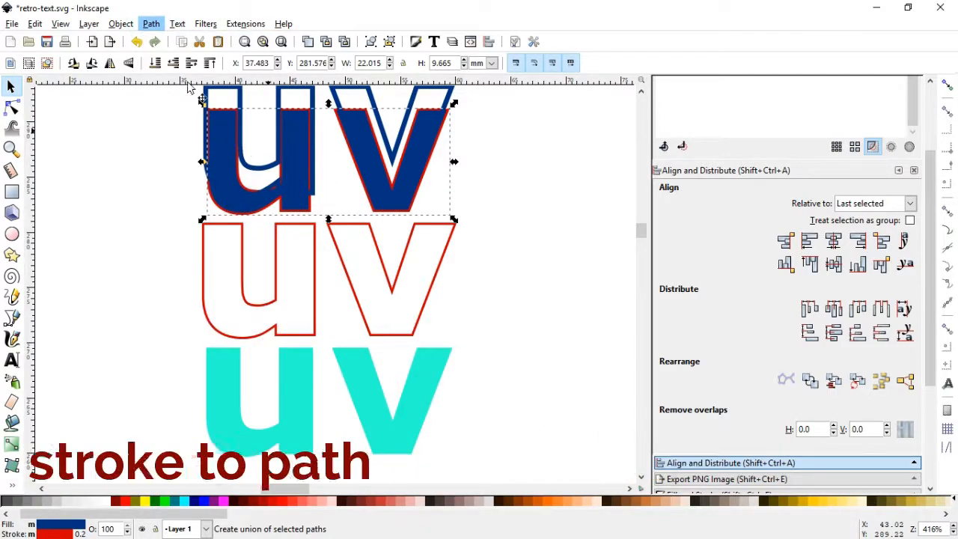
left_click(152, 24)
left_click(168, 57)
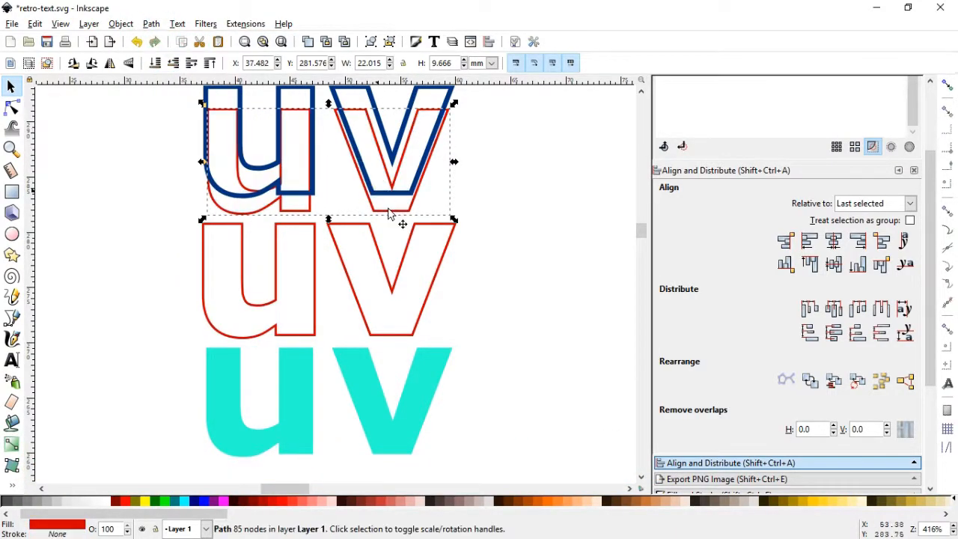
Centre the smaller red "uv" outline within the larger red one and save the document
left_click(376, 249, "shift")
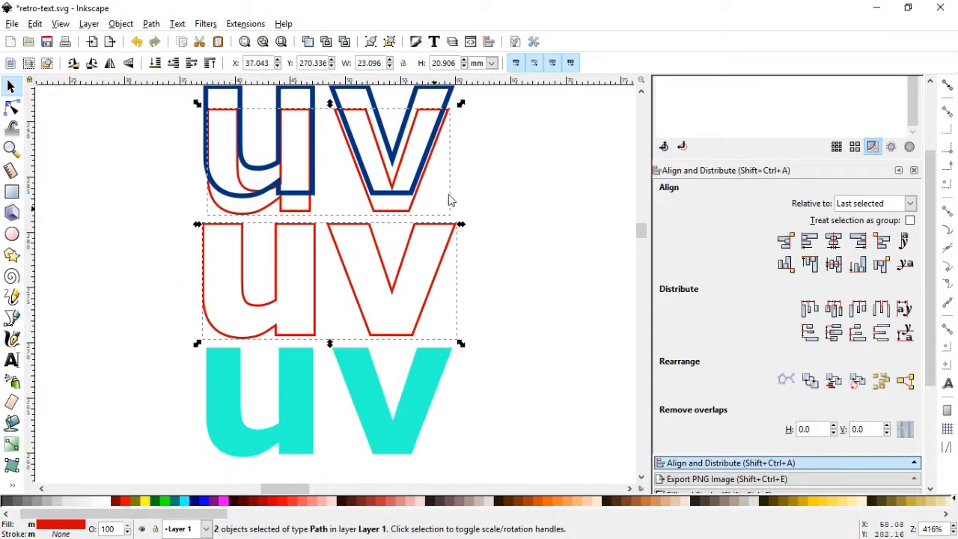
left_click(835, 266)
left_click(522, 296)
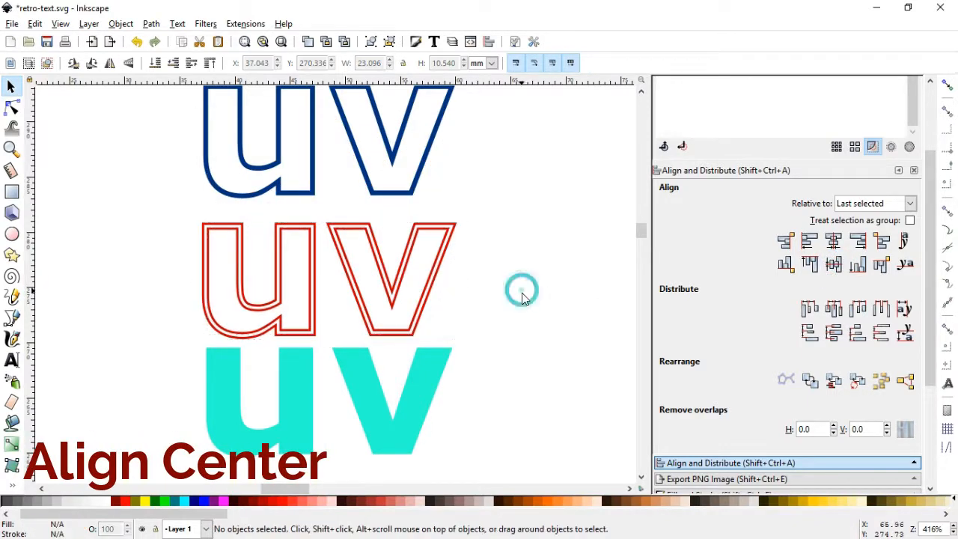
key("ctrl")
key("ctrl+s")
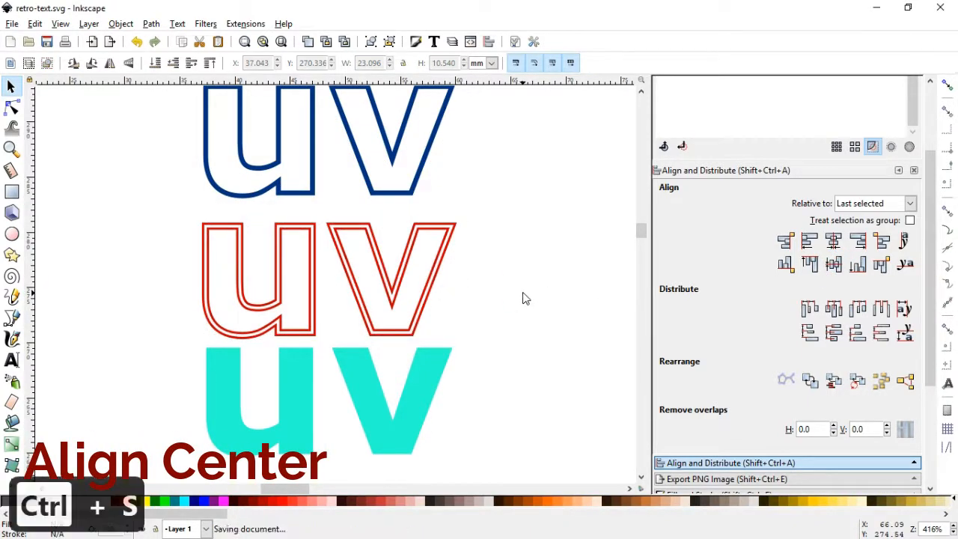
Apply a linear gradient fill to the dark blue "uv" outline at the top
left_click(409, 197)
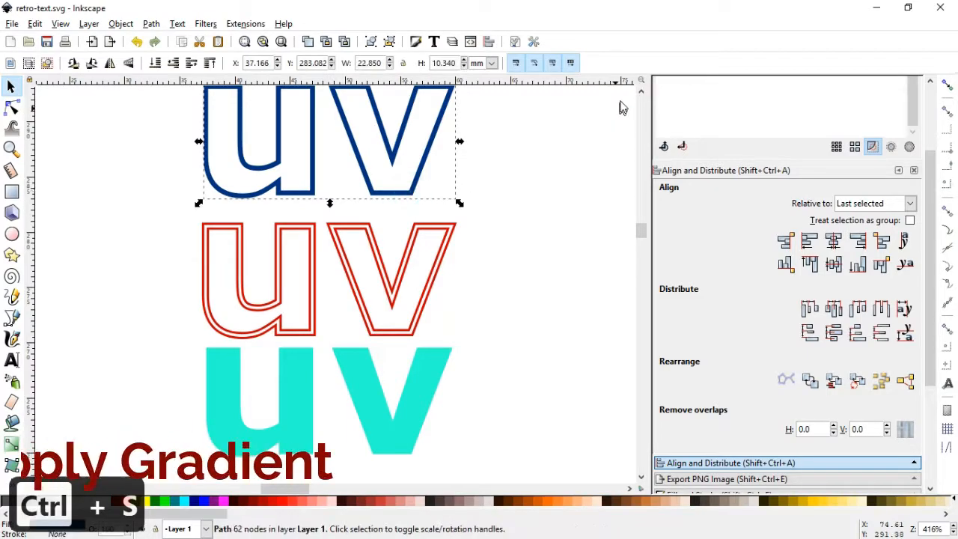
left_click(641, 91)
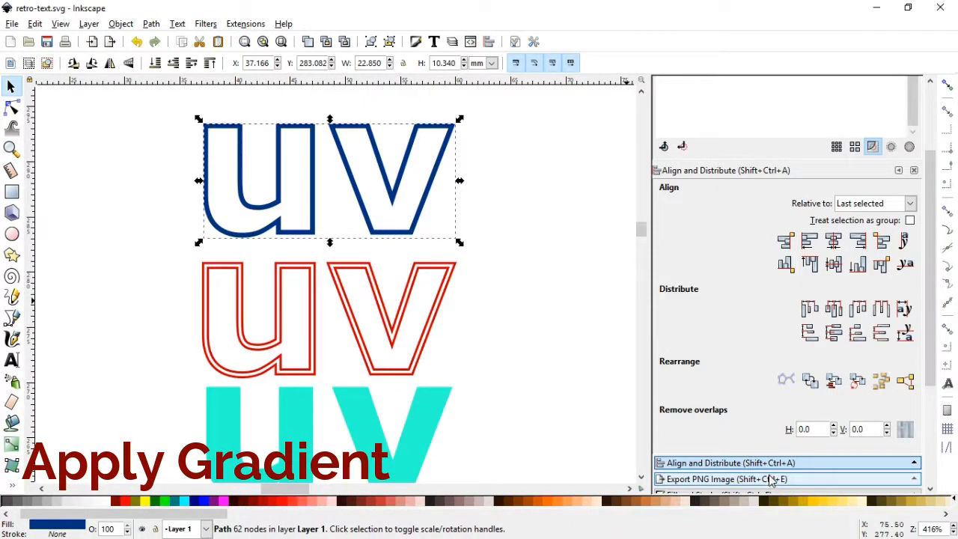
left_click_drag(930, 241, 941, 329)
left_click(717, 342)
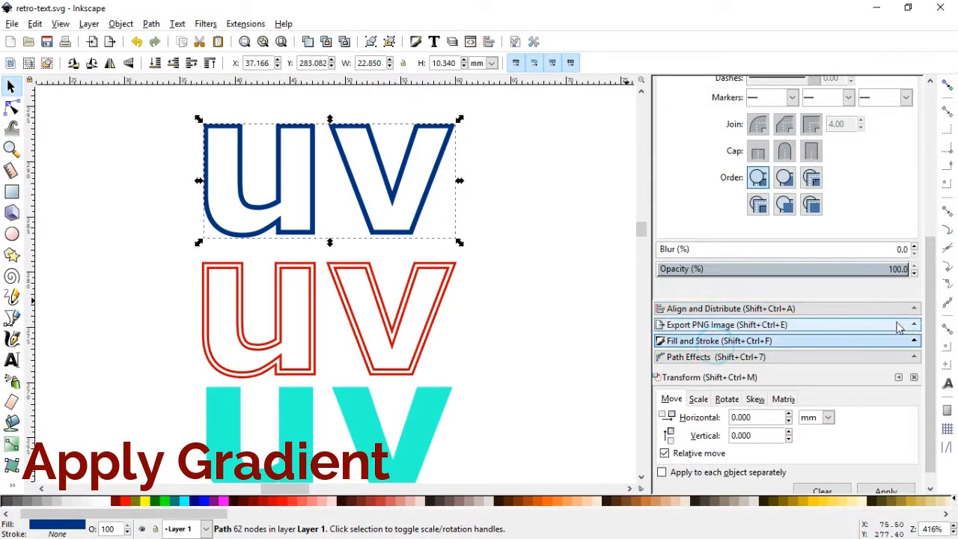
left_click(673, 162)
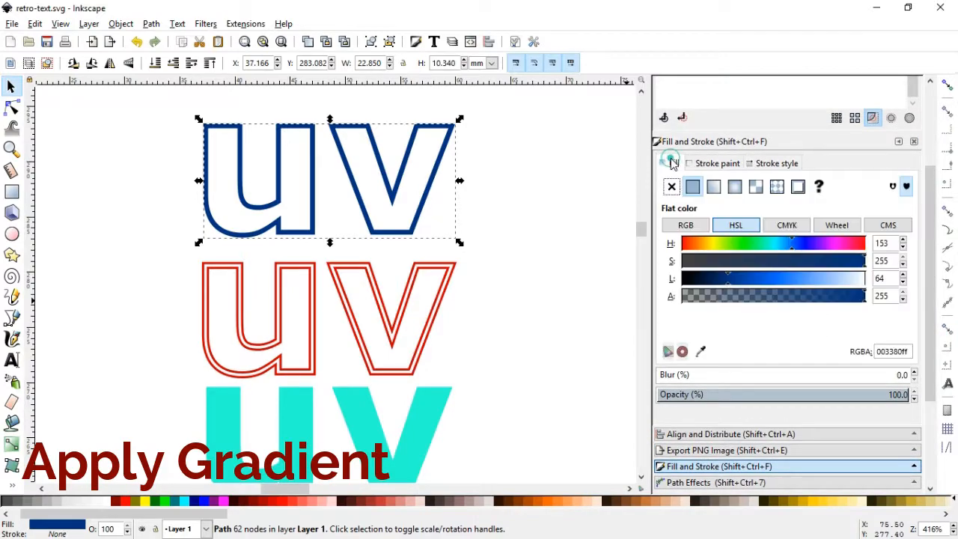
left_click(714, 187)
Set the gradient's transparent end stop to opaque dark blue 002255 and add a stop midway along the gradient
left_click(689, 354)
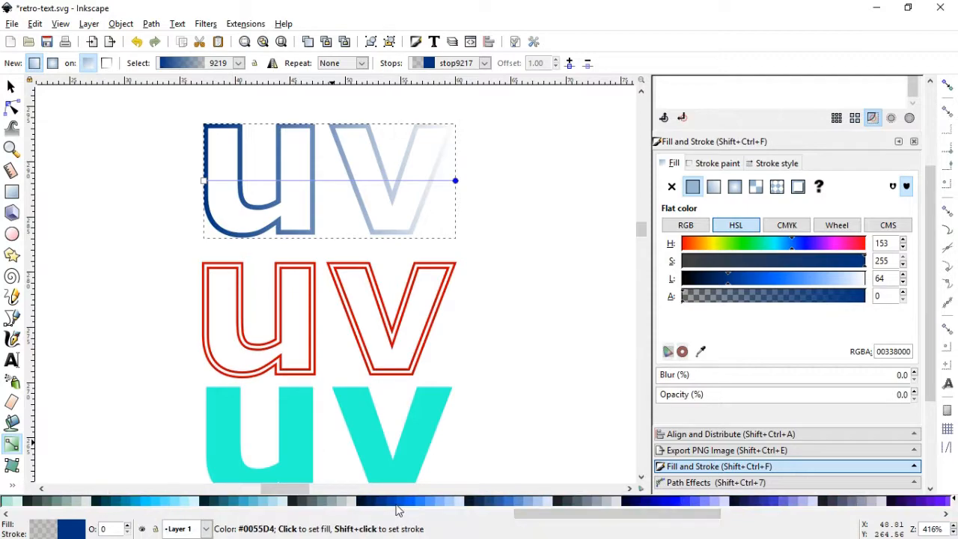
left_click(369, 506)
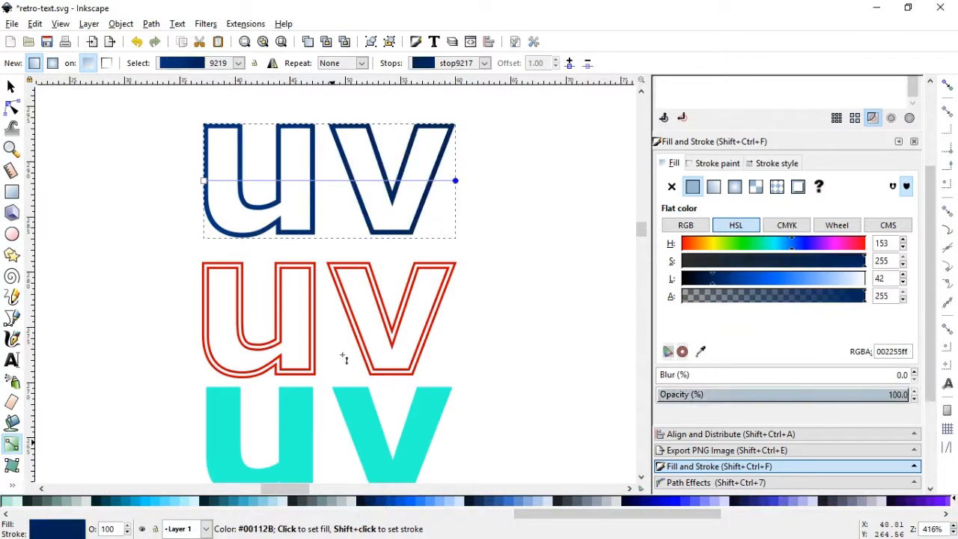
left_click(331, 181)
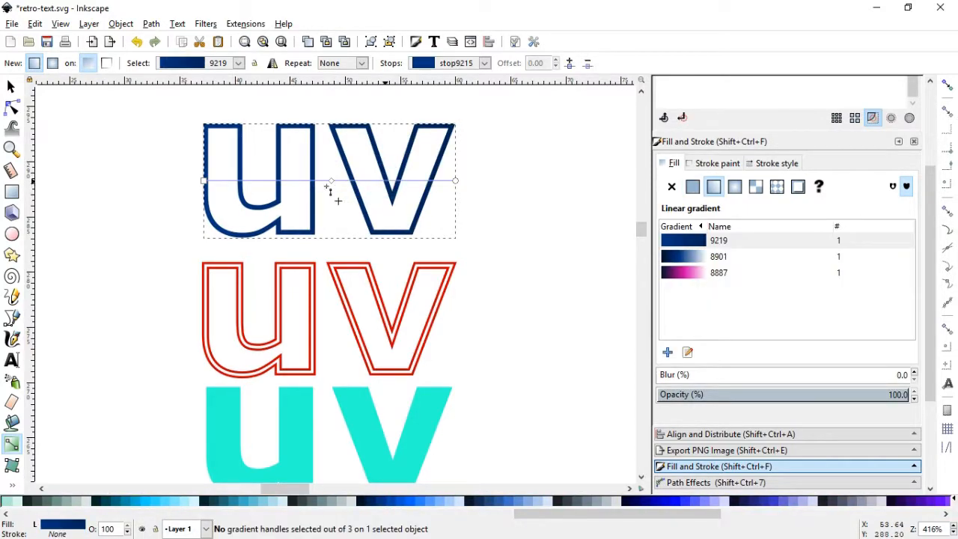
Add more stops along the top "uv" outline's gradient line, spread across the strokes of both letters
double_click(386, 181)
double_click(277, 181)
double_click(239, 181)
double_click(410, 181)
double_click(432, 181)
double_click(359, 182)
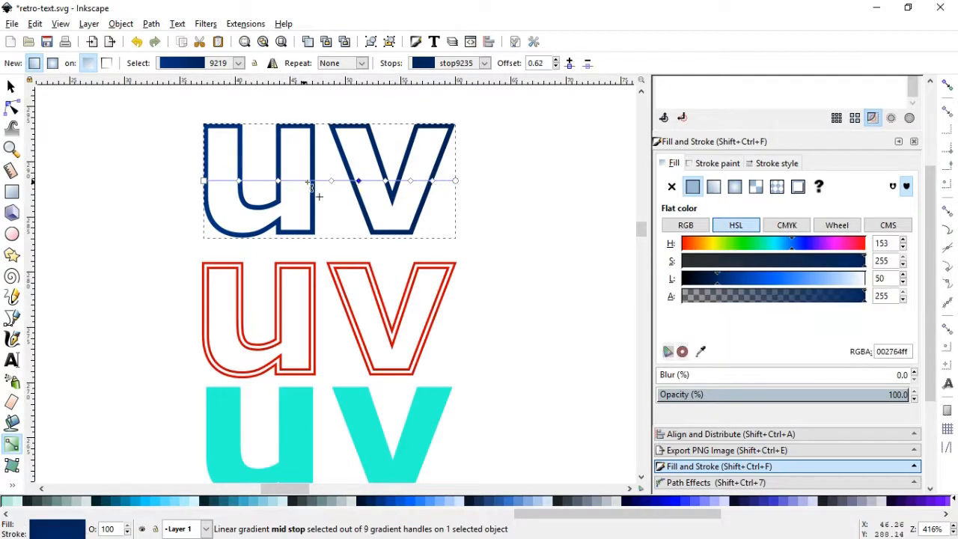
double_click(315, 181)
double_click(223, 182)
double_click(259, 182)
left_click(278, 180)
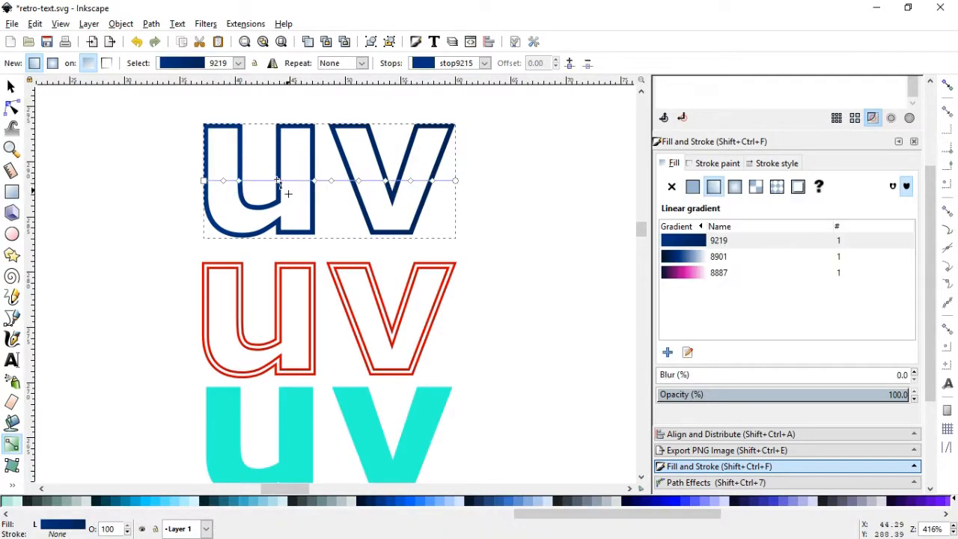
Recolour alternating gradient stops across the "u" to light blue d5e5ff, adding another stop over its inner space
left_click(223, 181)
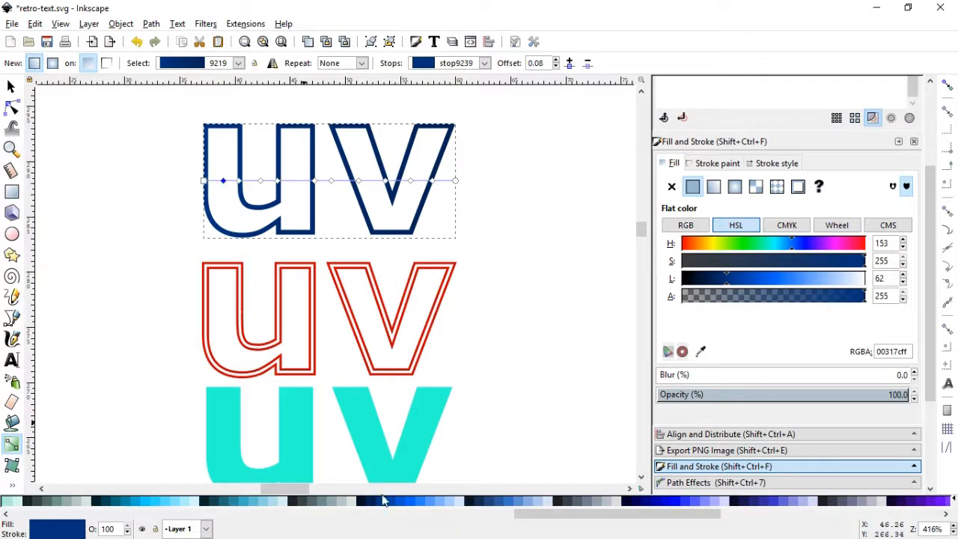
left_click(458, 502)
left_click(260, 180)
left_click(458, 502)
double_click(295, 180)
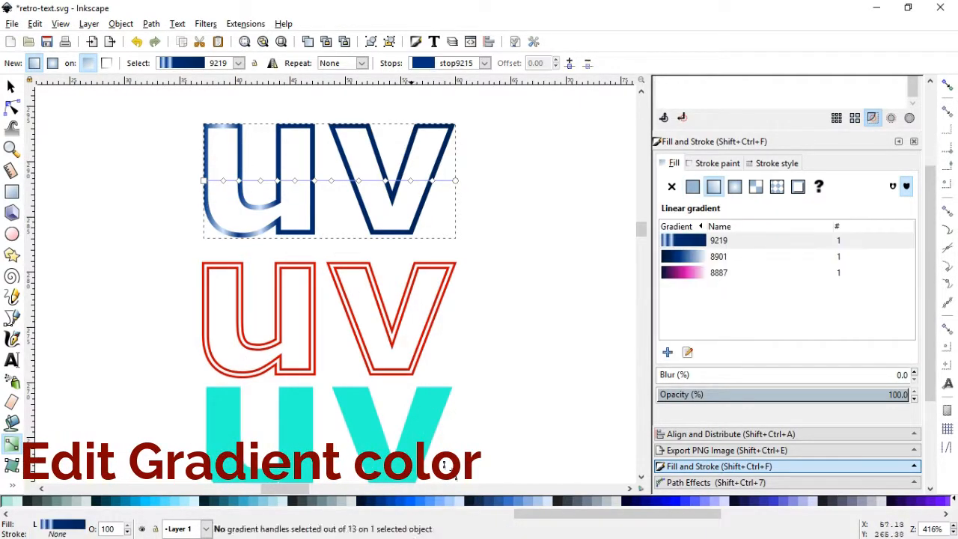
left_click(458, 502)
key("ctrl+z")
left_click(295, 181)
left_click(458, 502)
Set alternating stops across the "v" to light blues d5e5ff and D7E3F4, and pull the gradient's end slightly inward
left_click(332, 180)
left_click(458, 502)
left_click(386, 181)
left_click(551, 502)
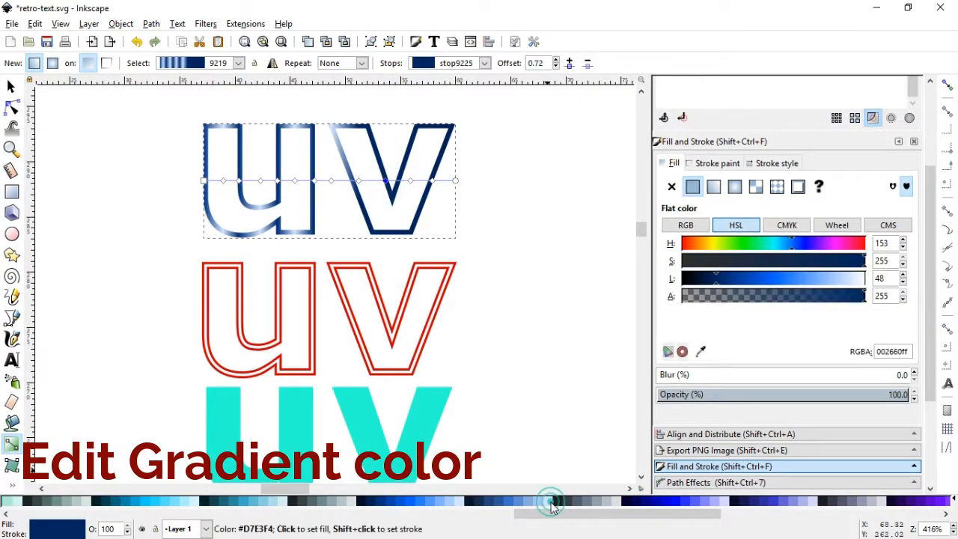
left_click(432, 181)
left_click(550, 503)
left_click_drag(455, 181, 447, 181)
mouse_move(204, 180)
left_mouse_down()
mouse_move(213, 180)
mouse_move(203, 180)
left_mouse_up()
Add extra gradient stops over the "u" and shift neighbouring stops to vary its light and dark bands
left_click(12, 149)
left_click_drag(155, 148, 479, 229)
left_click(12, 87)
left_click(11, 444)
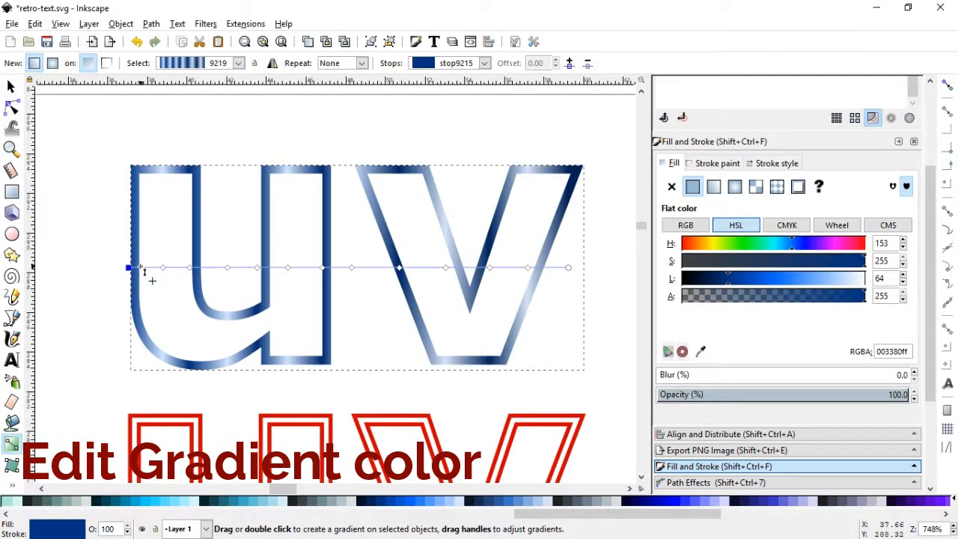
double_click(141, 267)
left_click_drag(142, 267, 214, 268)
double_click(201, 268)
left_click(551, 502)
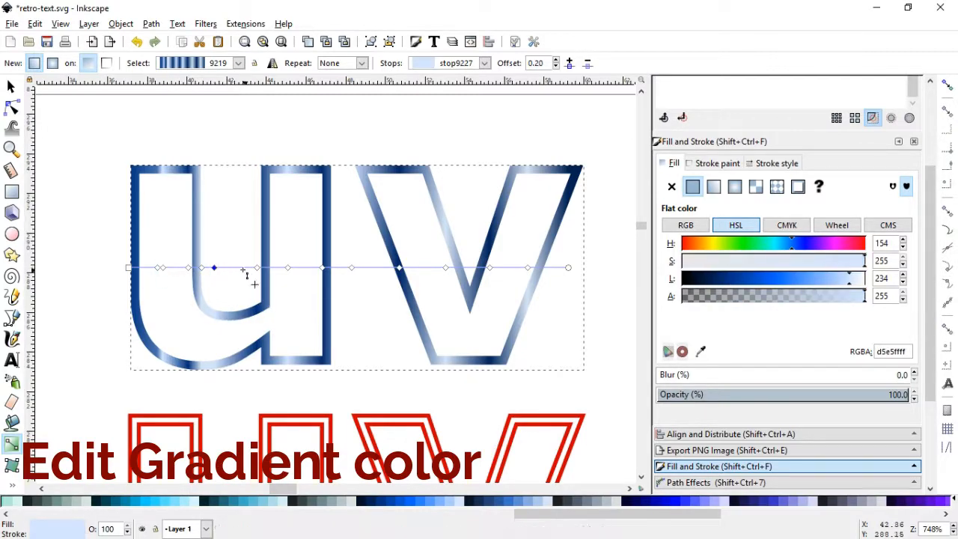
Stretch the gradient to the outline's full width, adjust and add stops over the "v", and colour its middle stop 002255
double_click(240, 265)
left_click(265, 274)
left_click_drag(361, 268, 395, 272)
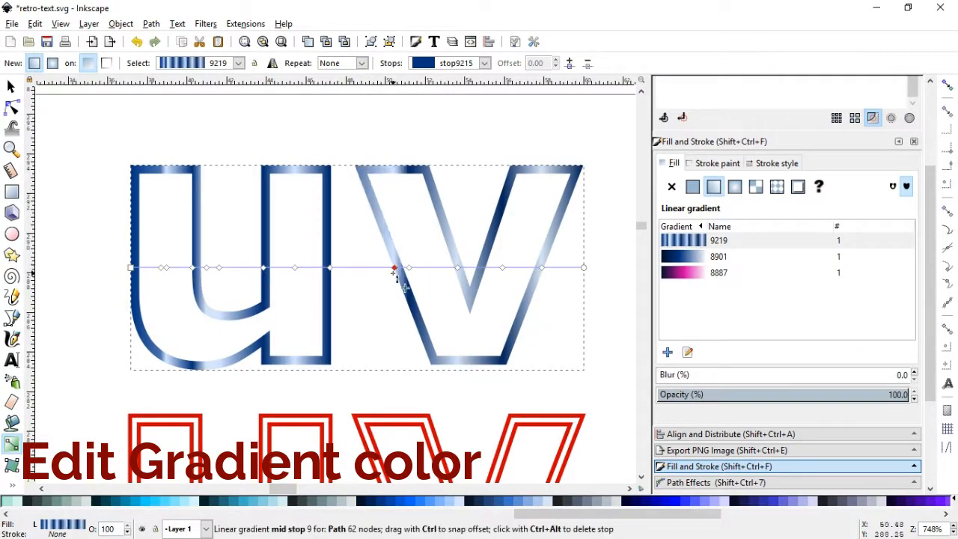
double_click(366, 269)
key("ctrl+z")
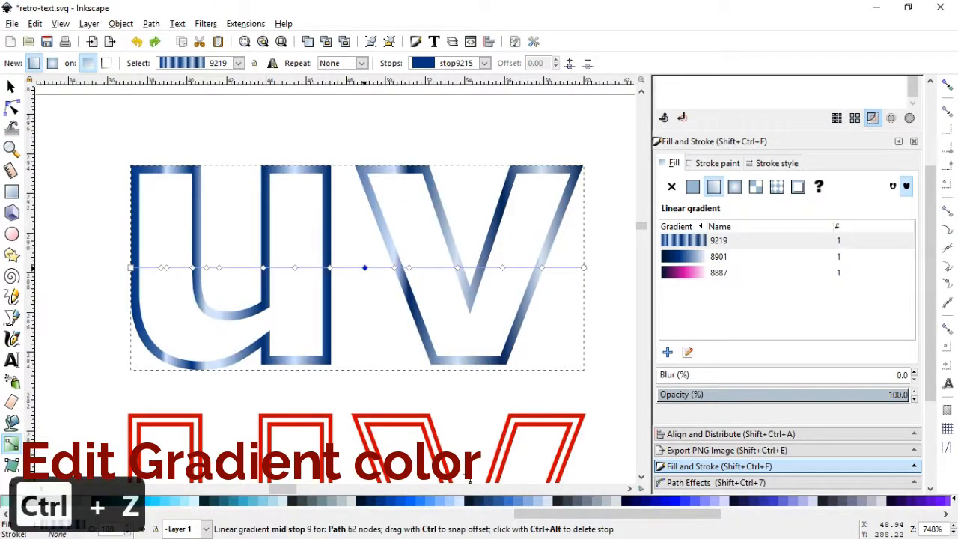
double_click(458, 268)
left_click(372, 502)
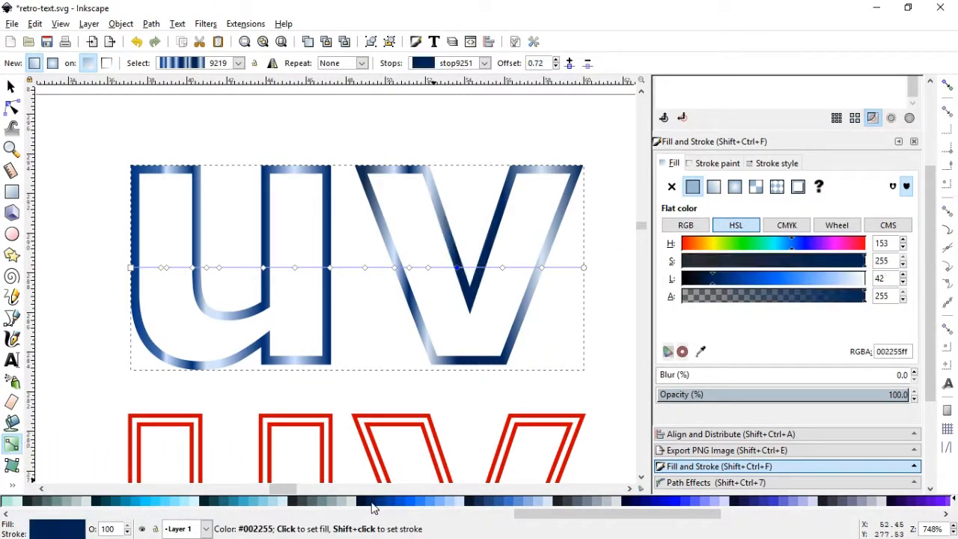
Deselect the gradient-filled outline and save the document
left_click(10, 87)
left_click(337, 190)
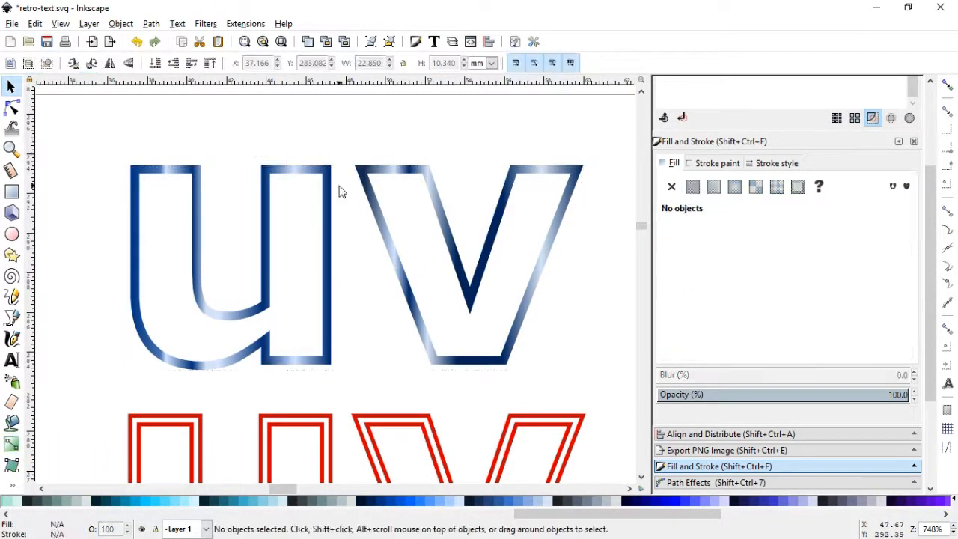
key("minus")
scroll(642, 478, "down", 3)
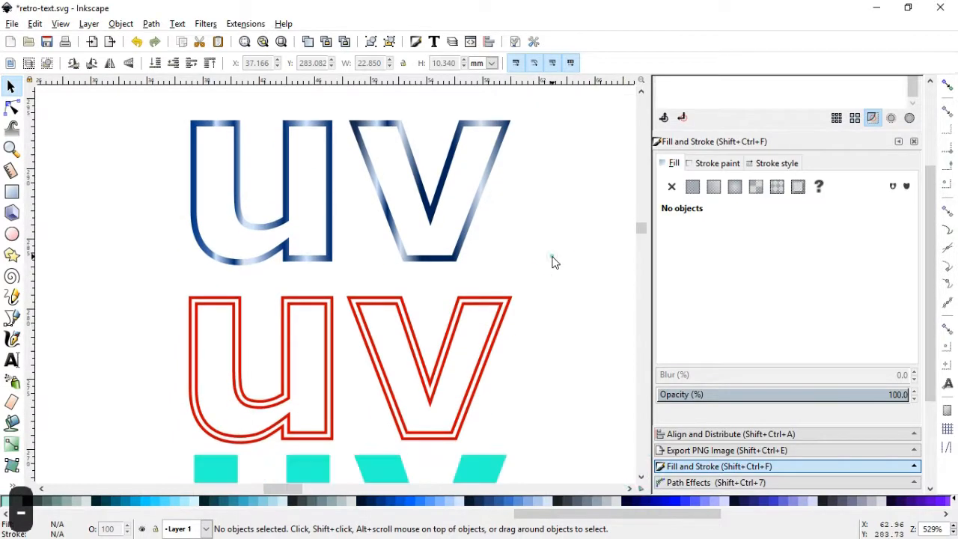
key("ctrl+s")
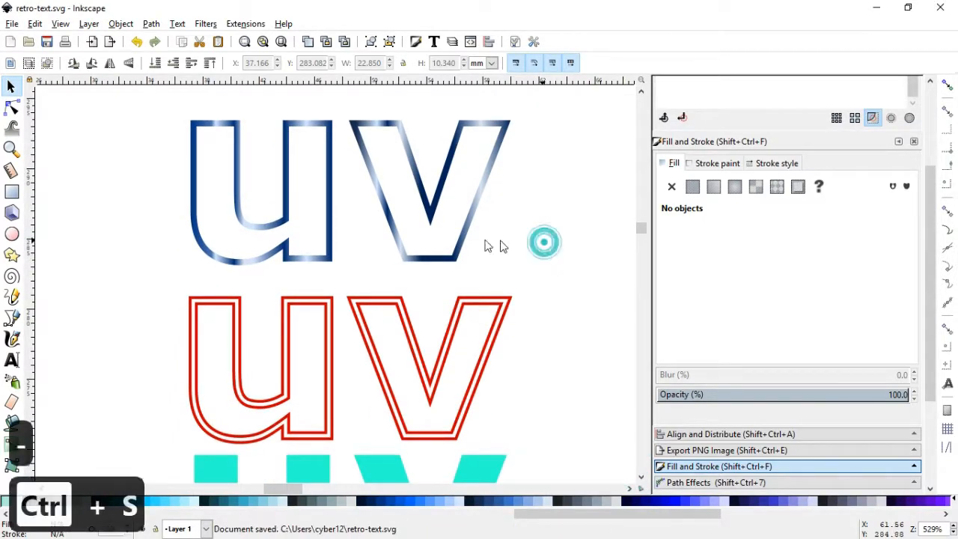
Centre the gradient-filled "uv" on the red double-outlined "uv" horizontally and vertically, relative to the last selected object
left_click(455, 266)
left_click(465, 332, "shift")
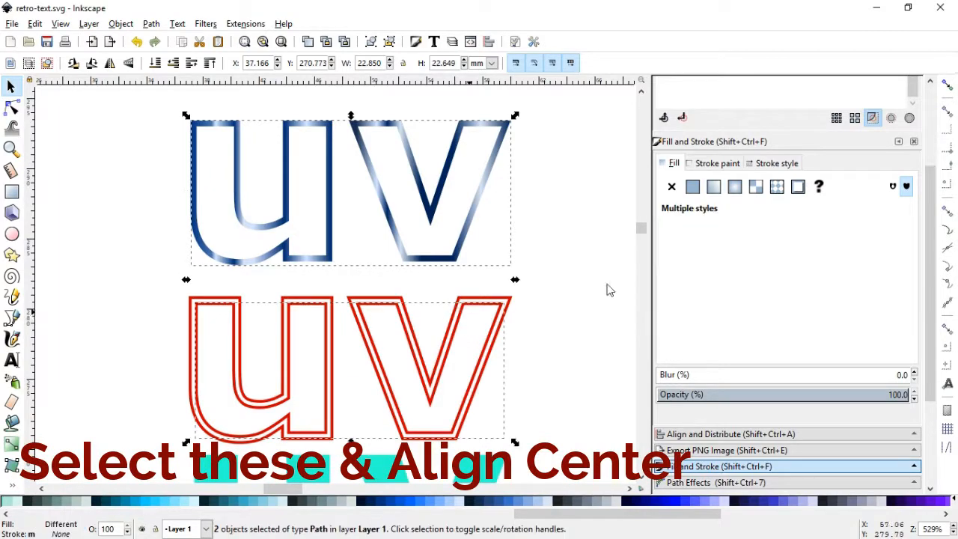
left_click(698, 435)
left_click(833, 235)
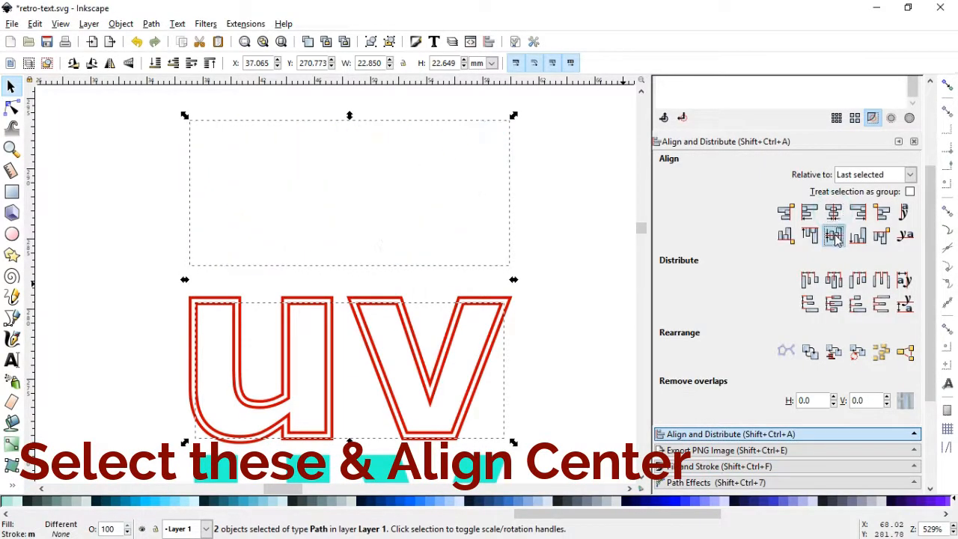
left_click(524, 197)
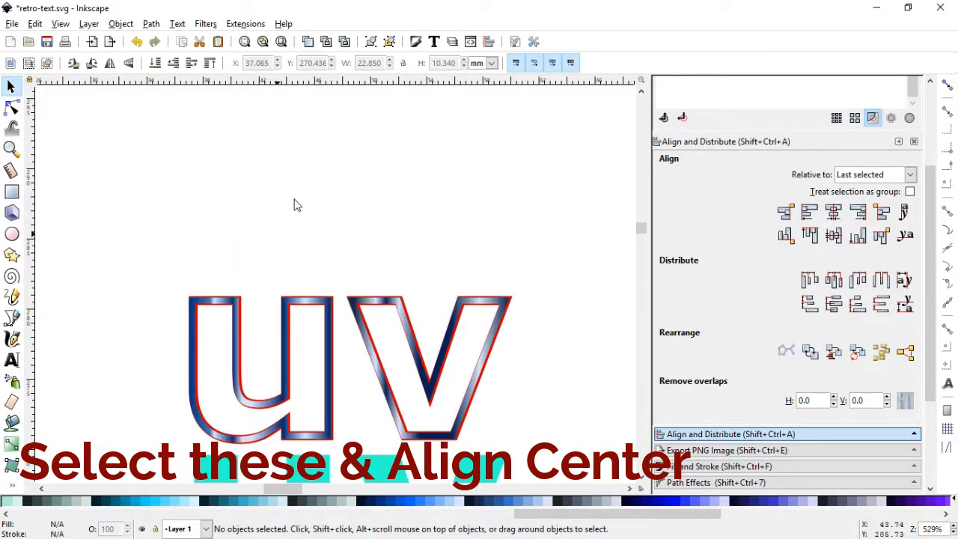
Shift the gradient-filled "uv" slightly sideways to X 37.141 mm so it fits evenly between the red outlines
scroll(527, 385, "down", 3)
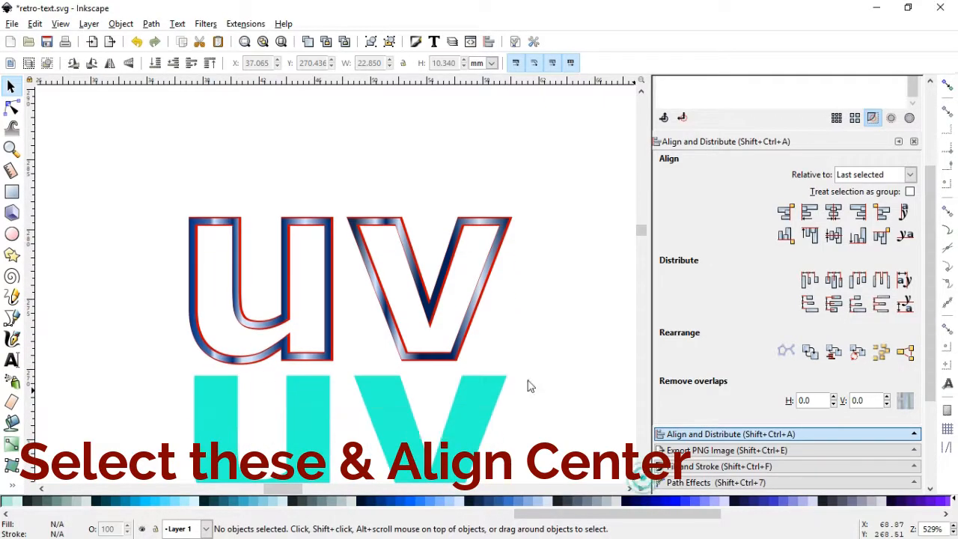
left_click(11, 149)
left_click_drag(158, 191, 263, 274)
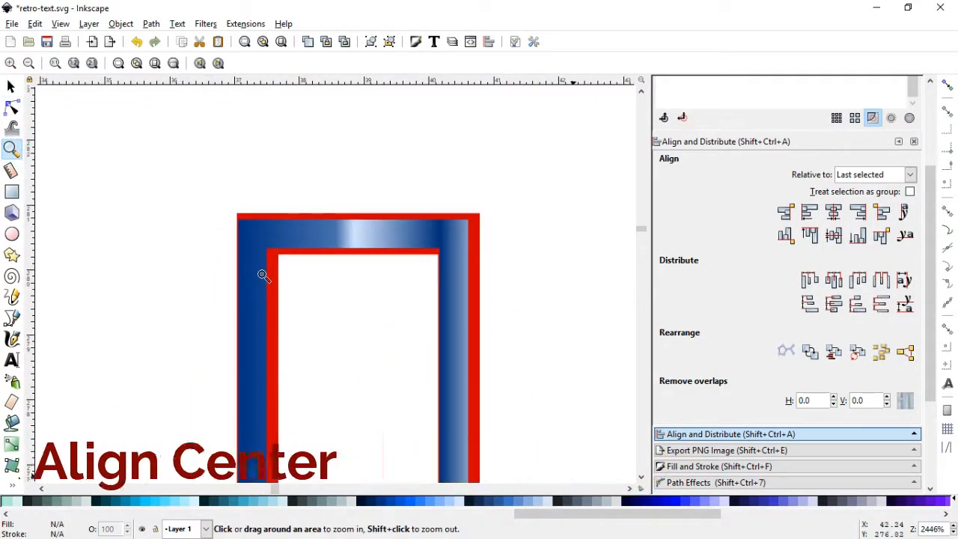
left_click(11, 88)
left_click(251, 233)
left_click_drag(250, 232, 256, 238)
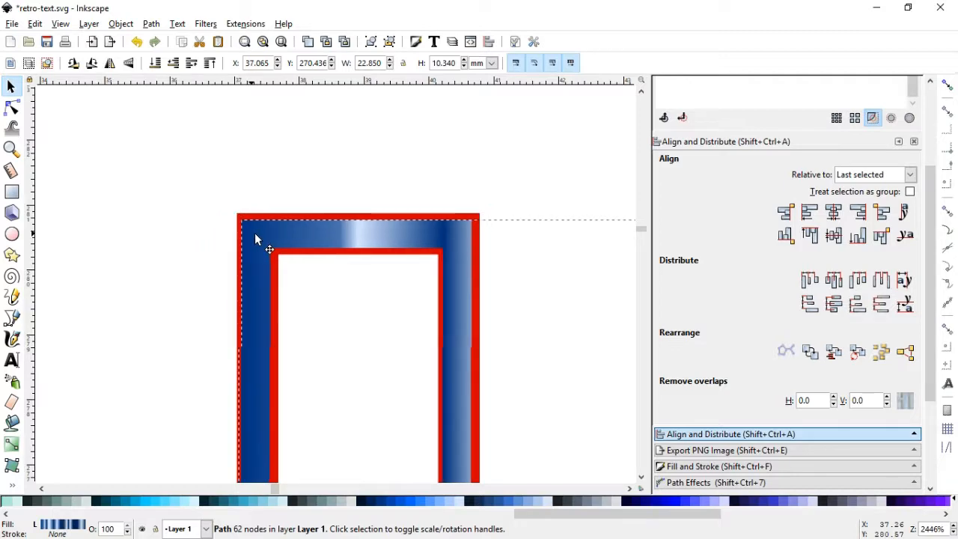
left_click(347, 164)
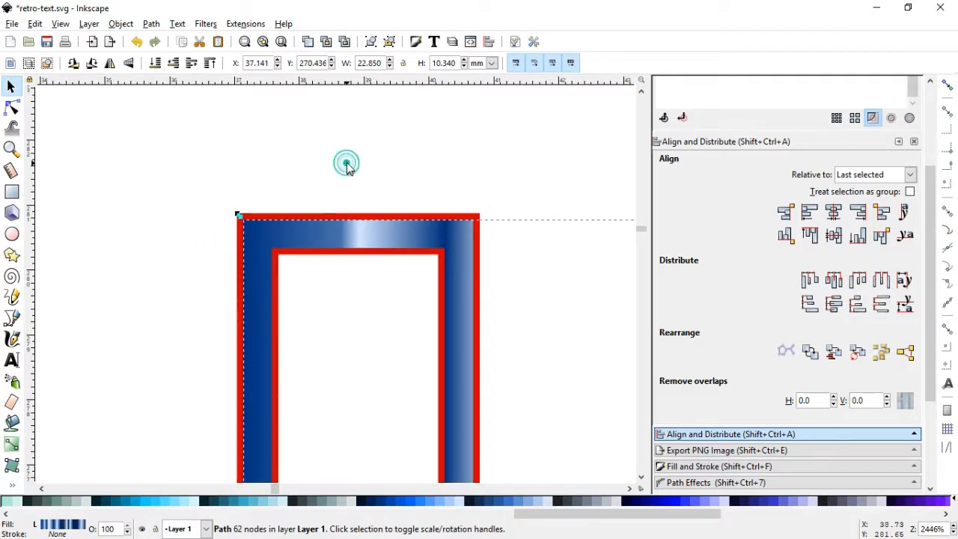
key("minus")
key("minus")
key("minus")
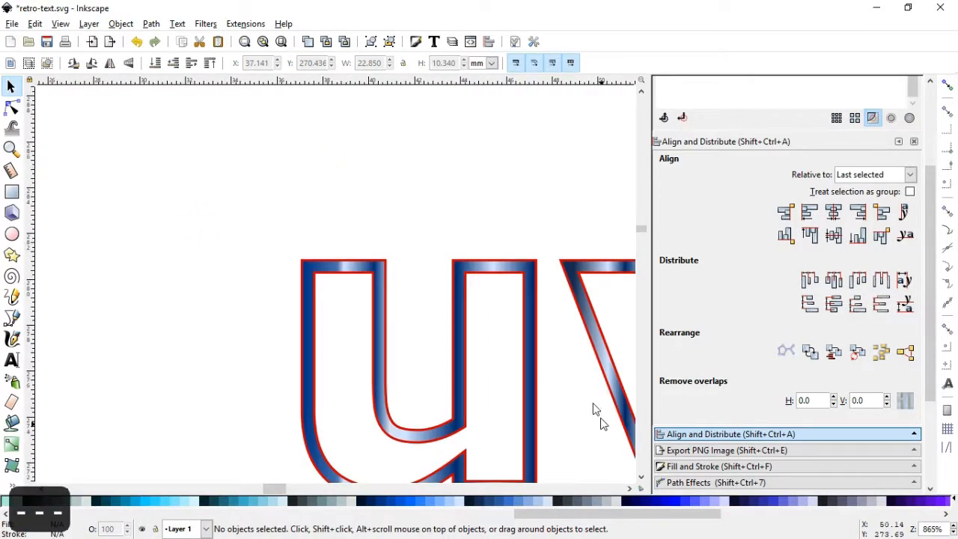
Apply a linear gradient fill to the outer red "uv" outline and open the gradient for editing
left_click(630, 488)
left_click(630, 488)
left_click(630, 489)
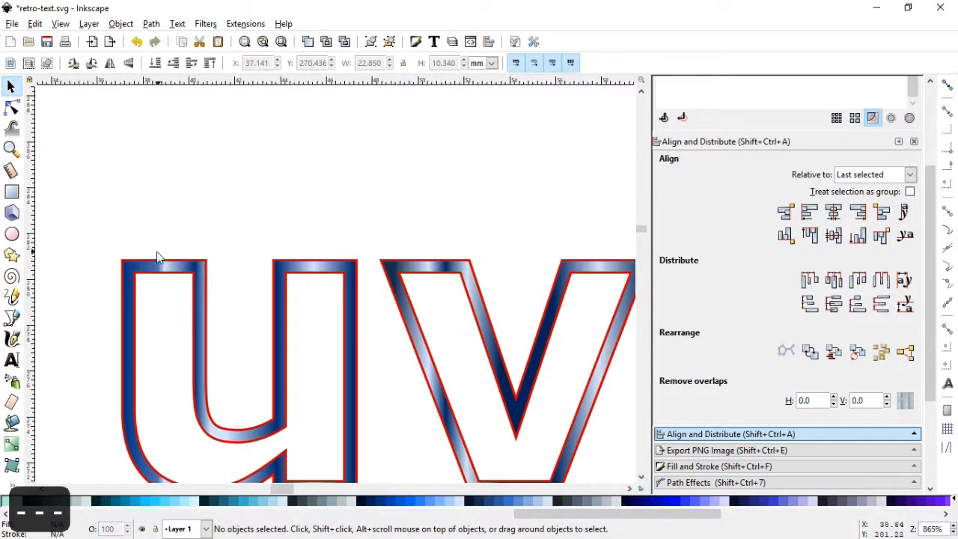
left_click(144, 253)
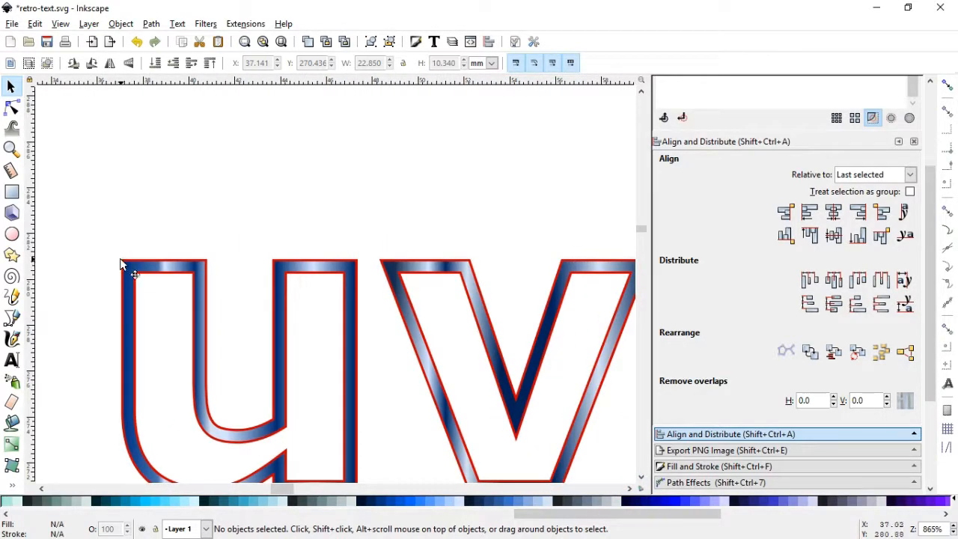
left_click(121, 260)
key("Escape")
left_click(12, 153)
left_click_drag(106, 224, 317, 303)
left_click(19, 92)
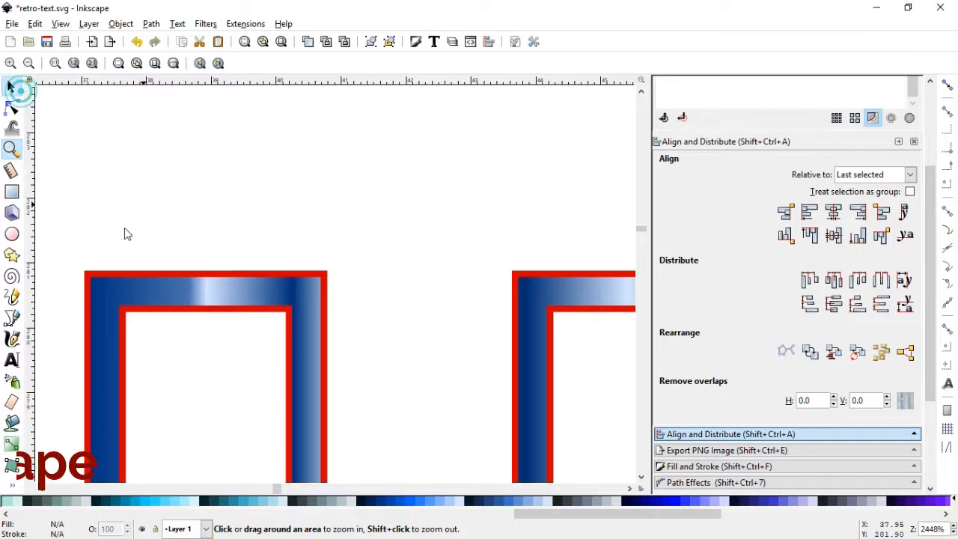
left_click(87, 271)
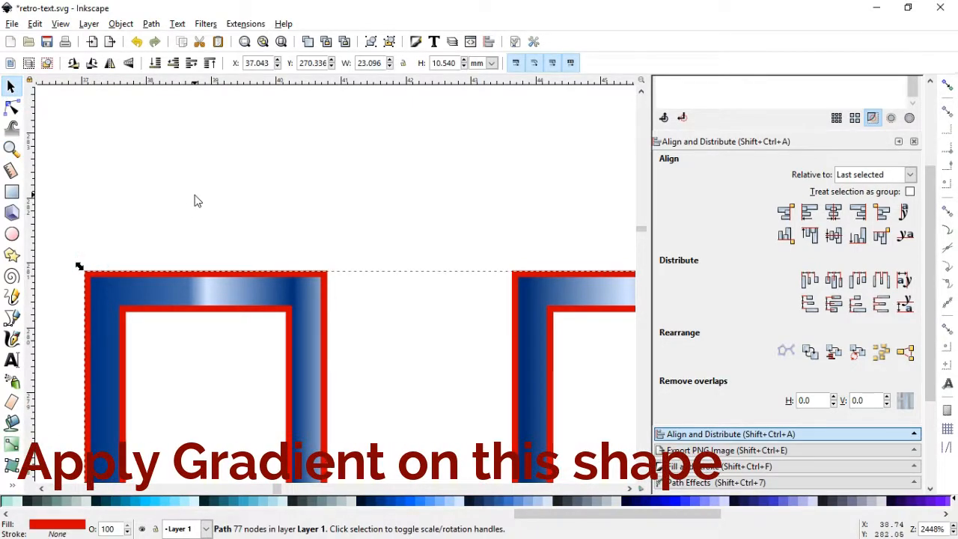
key("minus")
key("minus")
key("minus")
key("minus")
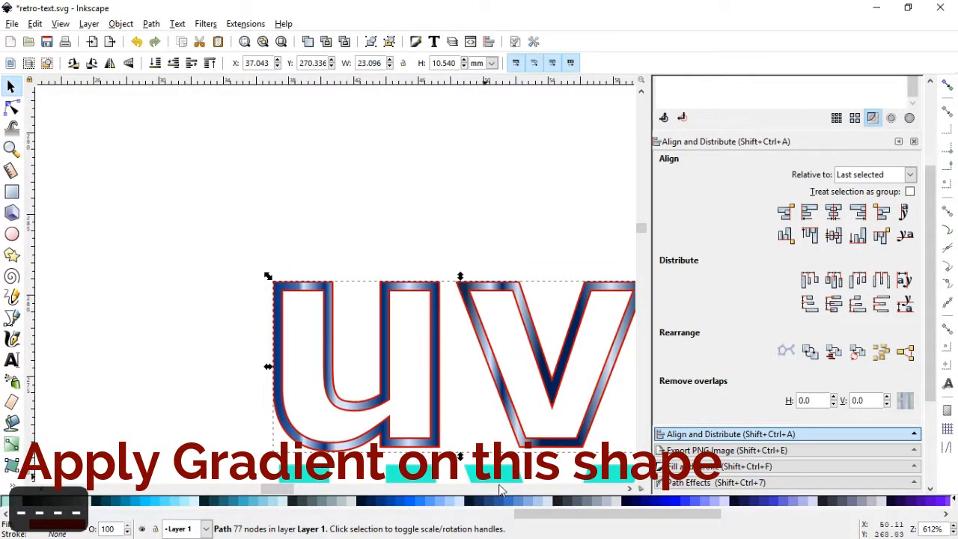
left_click_drag(283, 489, 295, 493)
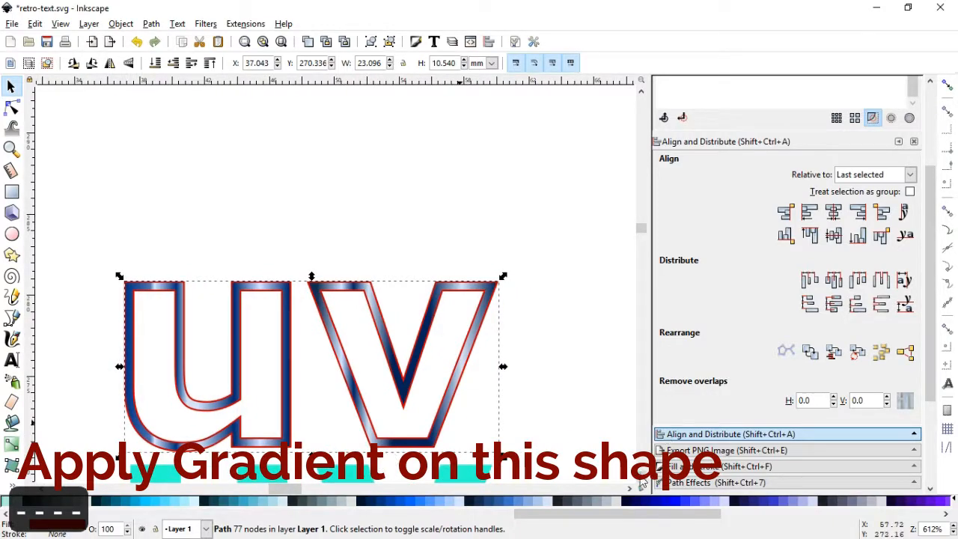
scroll(643, 483, "down", 1)
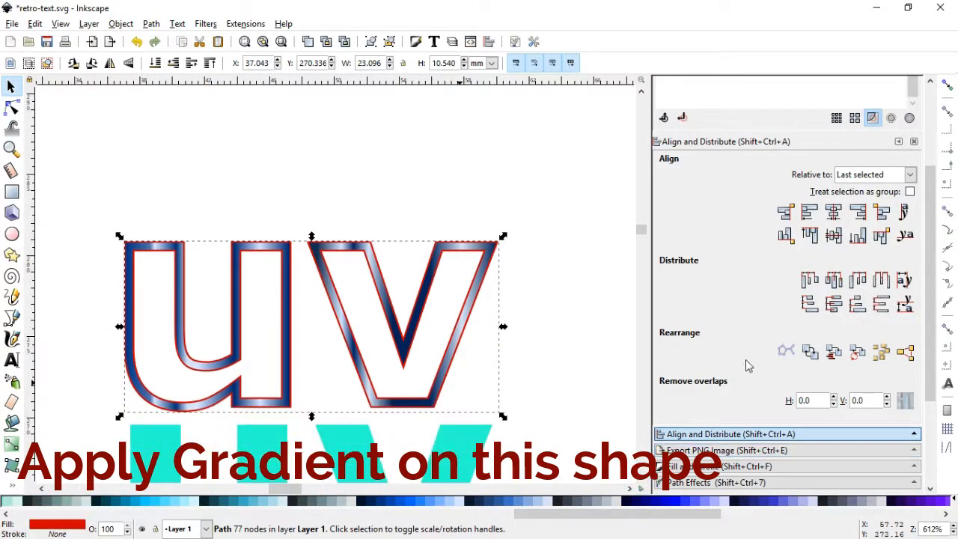
left_click(689, 467)
left_click(713, 187)
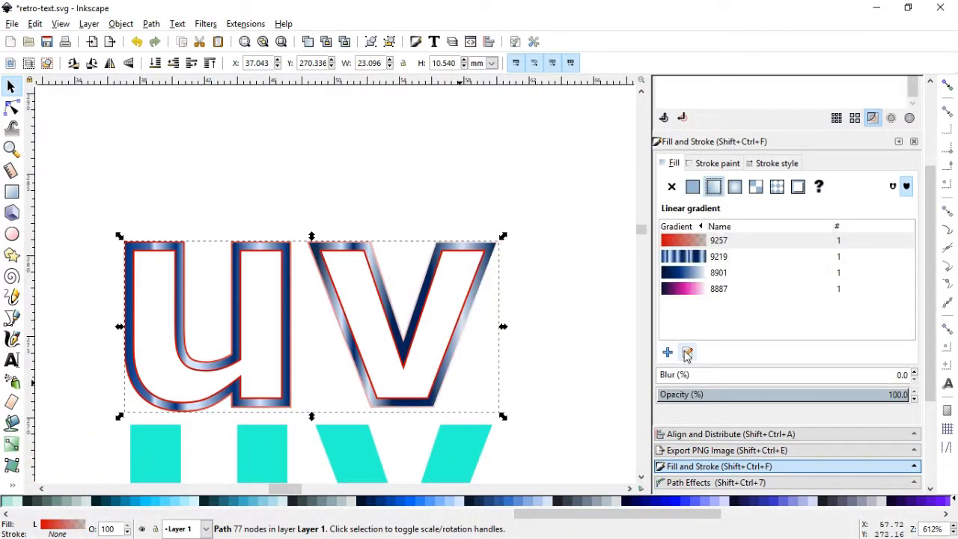
left_click(687, 352)
Make the outer outline's gradient run vertically, from light blue d5e5ff at its top to dark blue 00112b at its bottom
left_click_drag(122, 327, 300, 236)
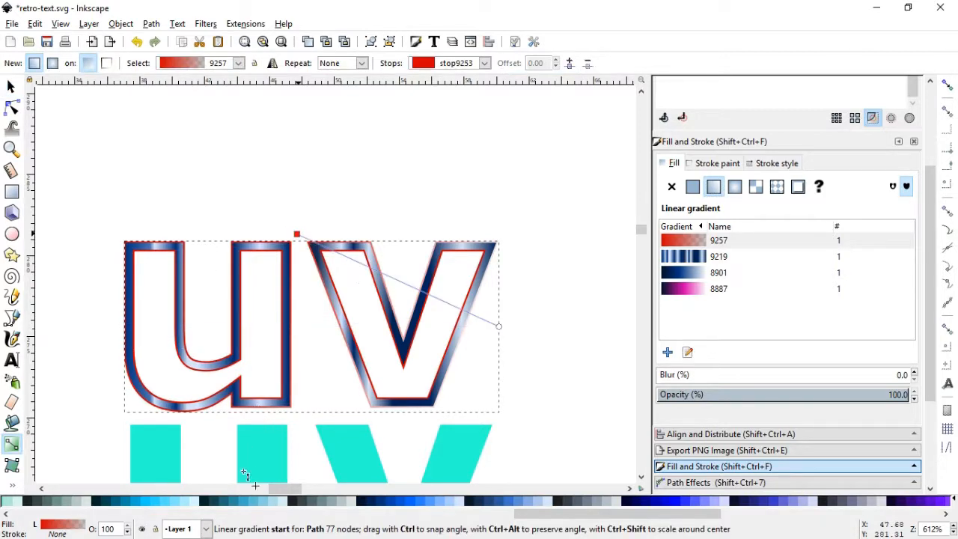
left_click(460, 503)
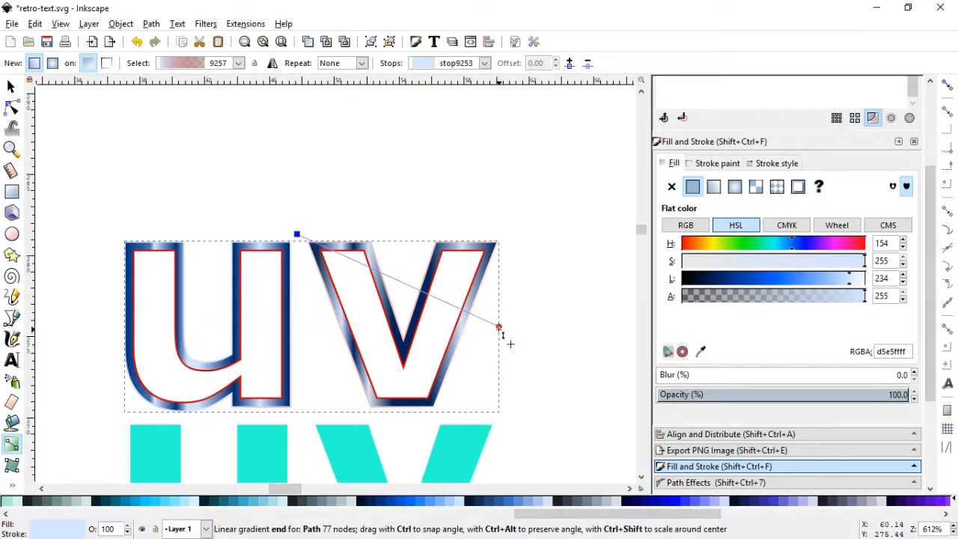
left_click_drag(500, 330, 312, 404)
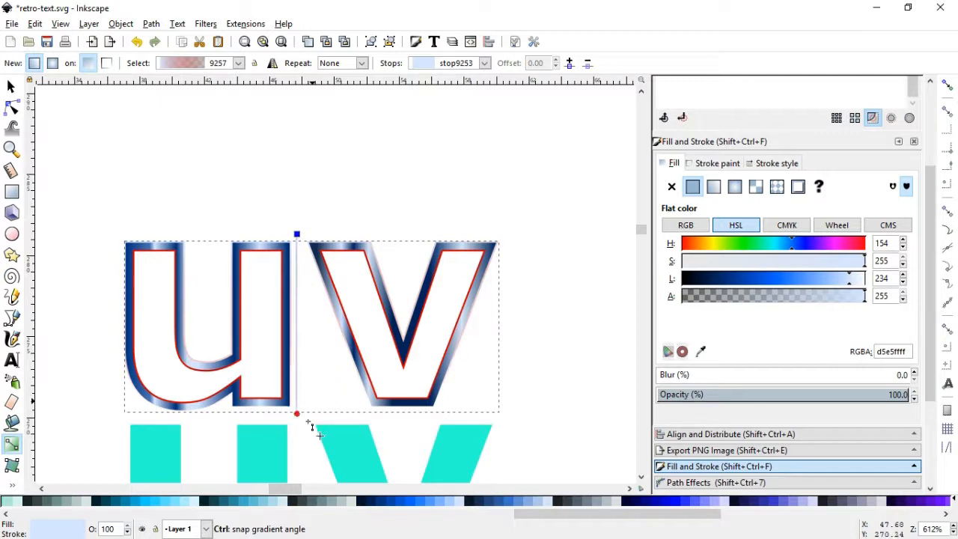
left_click(364, 502)
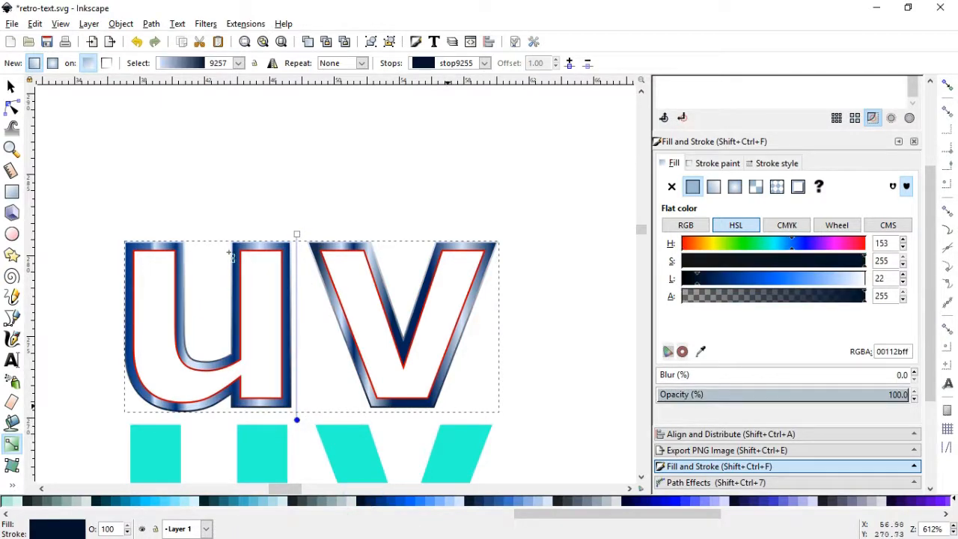
left_click(297, 235)
left_click(10, 87)
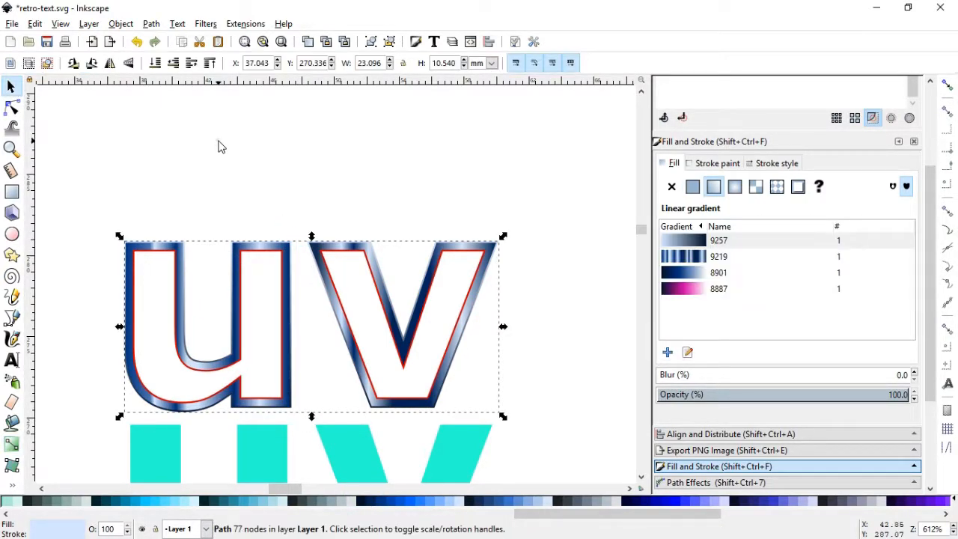
left_click(218, 145)
left_click(243, 400)
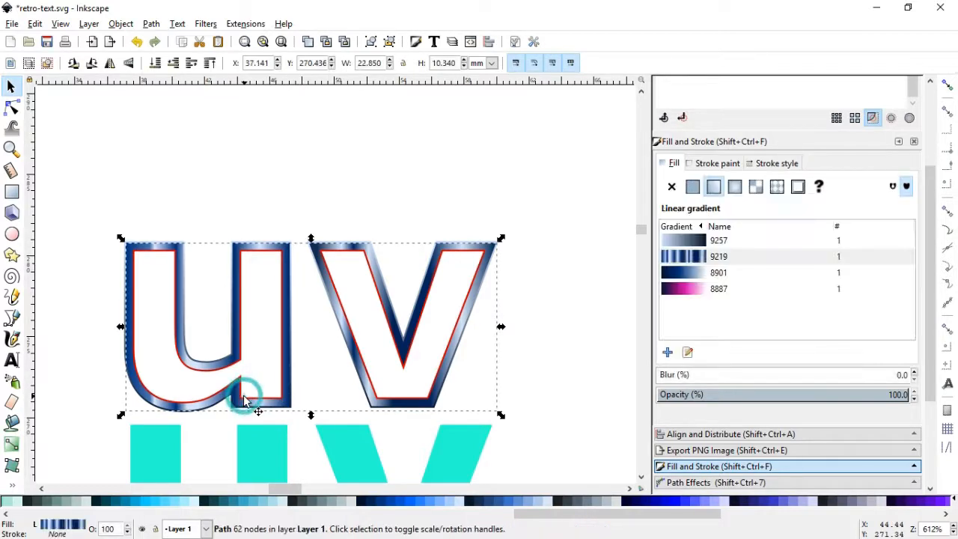
left_click(259, 188)
left_click(158, 253)
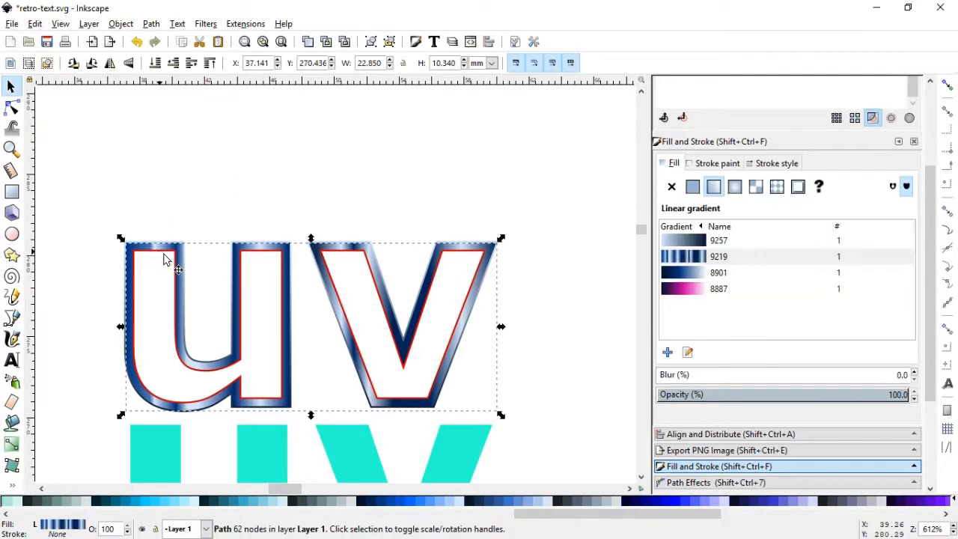
left_click(175, 220)
left_click(155, 246)
left_click(143, 212)
Fill the inner red "uv" outline with the existing blue linear gradient 8901 and open the gradient for editing
left_click(13, 149)
left_click_drag(113, 232, 235, 282)
left_click(11, 86)
left_click(152, 257)
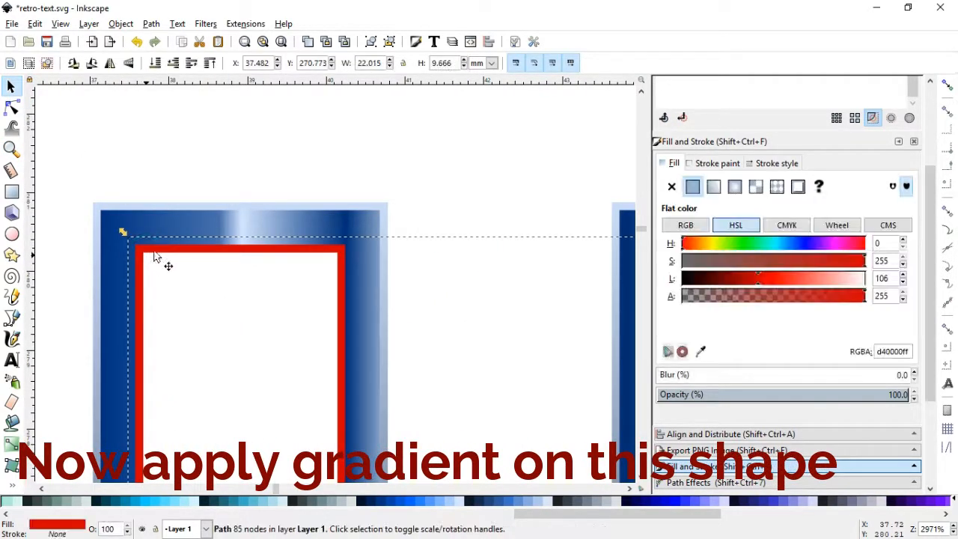
key("minus")
key("minus")
key("minus")
key("minus")
key("minus")
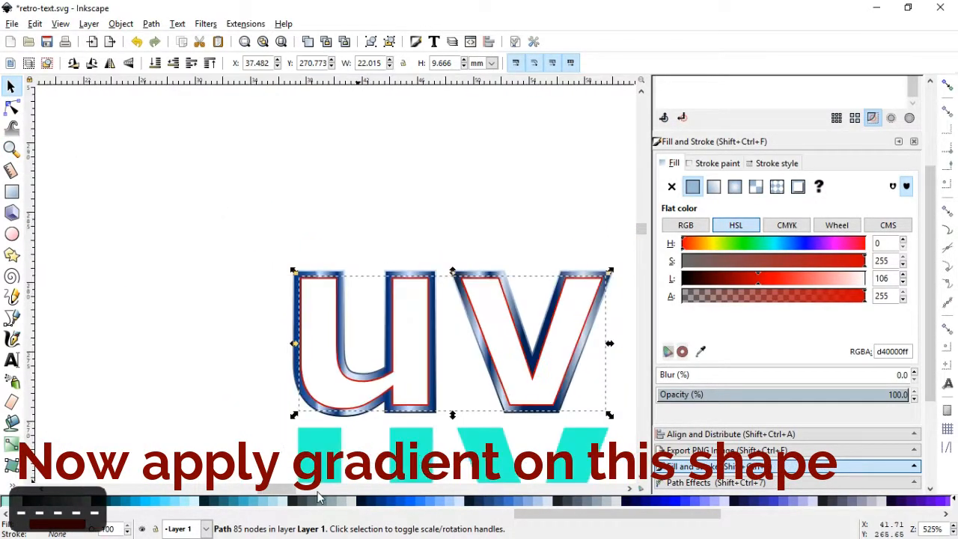
left_click(714, 186)
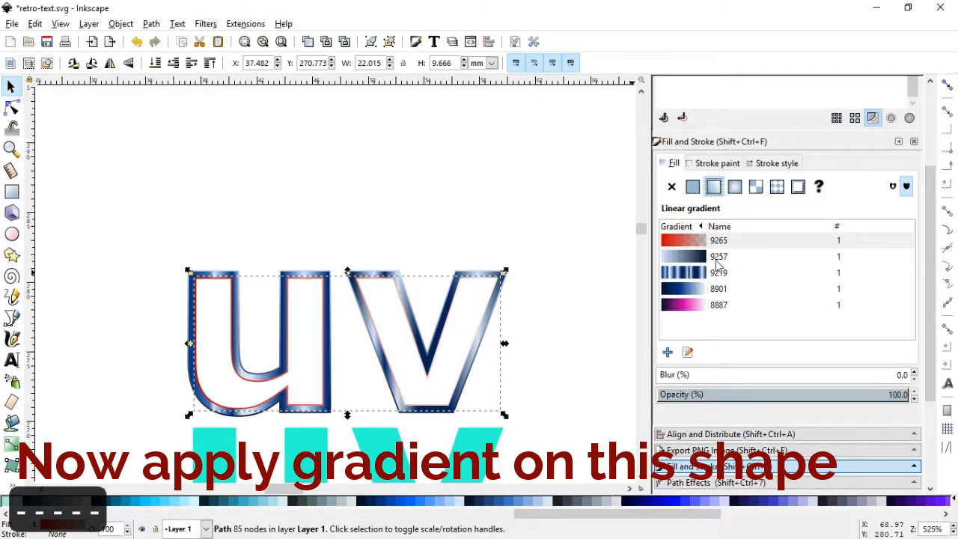
left_click(696, 294)
left_click(687, 352)
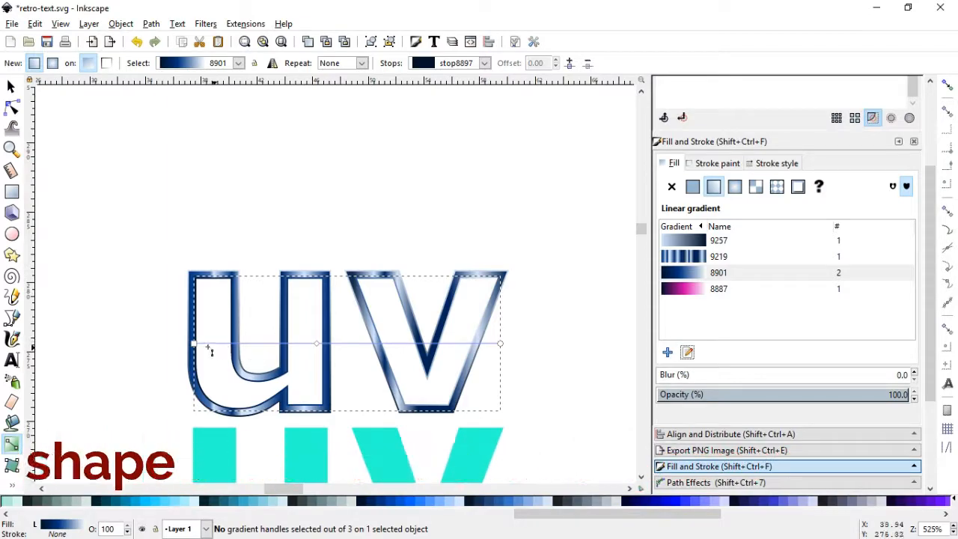
Make the inner outline's gradient run vertically, from dark blue 00112b at its top to white ffffff at its bottom
left_click_drag(194, 344, 309, 400)
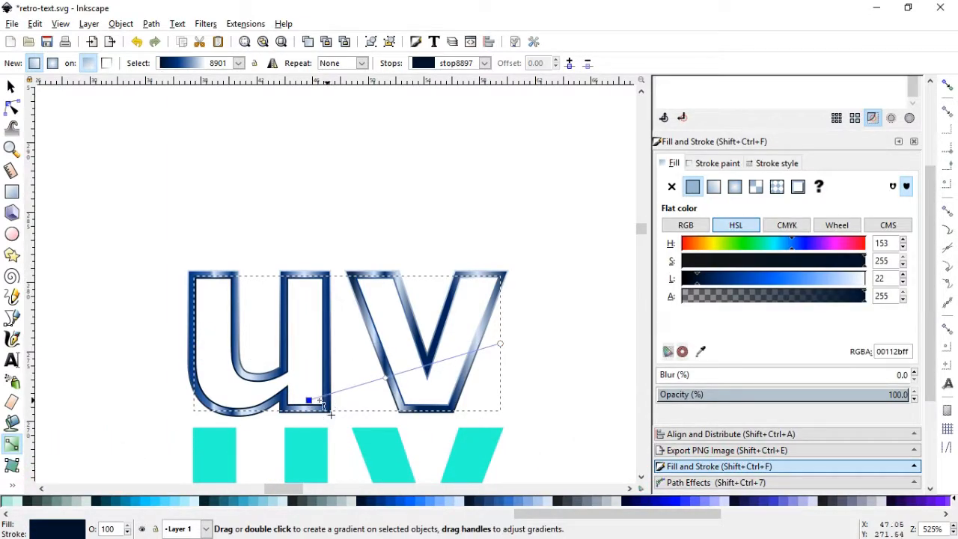
left_click_drag(304, 304, 305, 288)
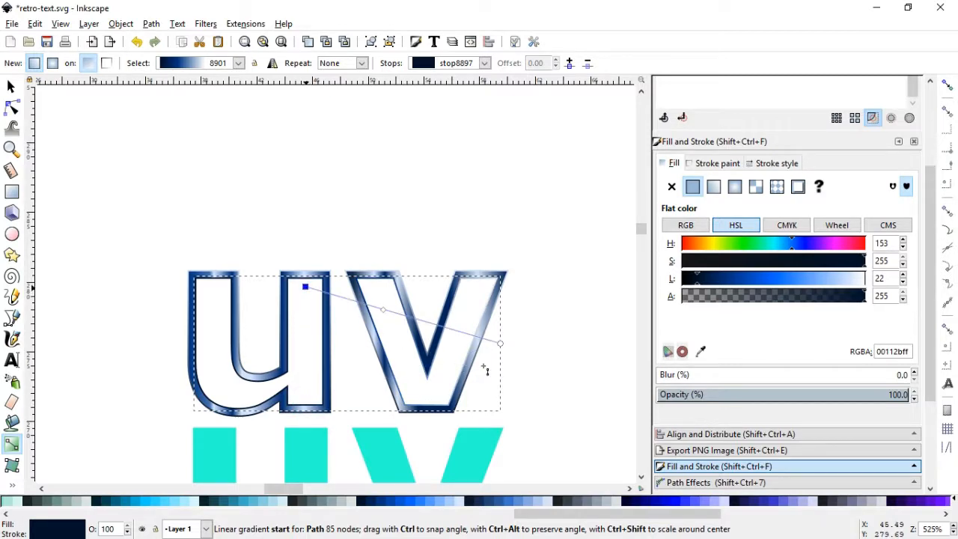
mouse_move(335, 397)
left_mouse_down()
mouse_move(310, 402)
mouse_move(336, 407)
left_mouse_up()
left_click(10, 86)
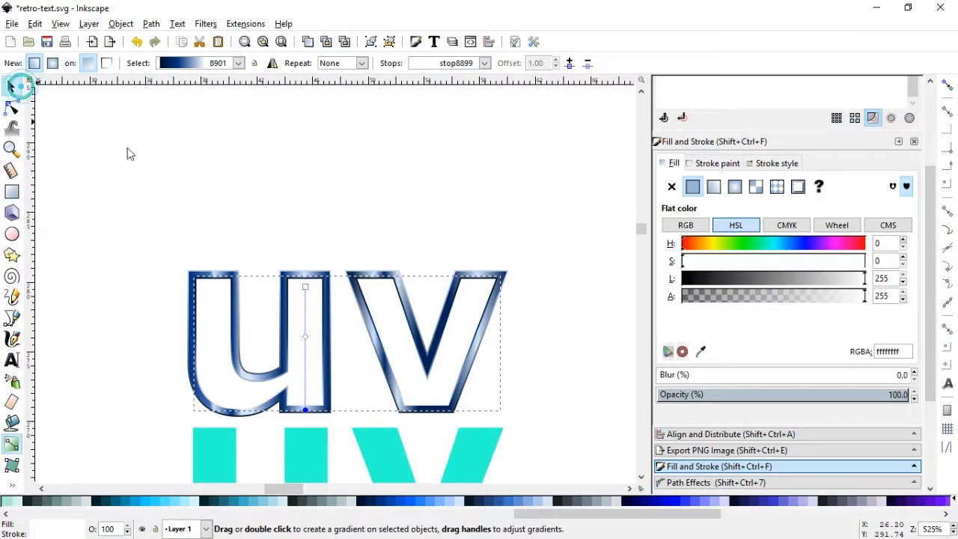
left_click(208, 175)
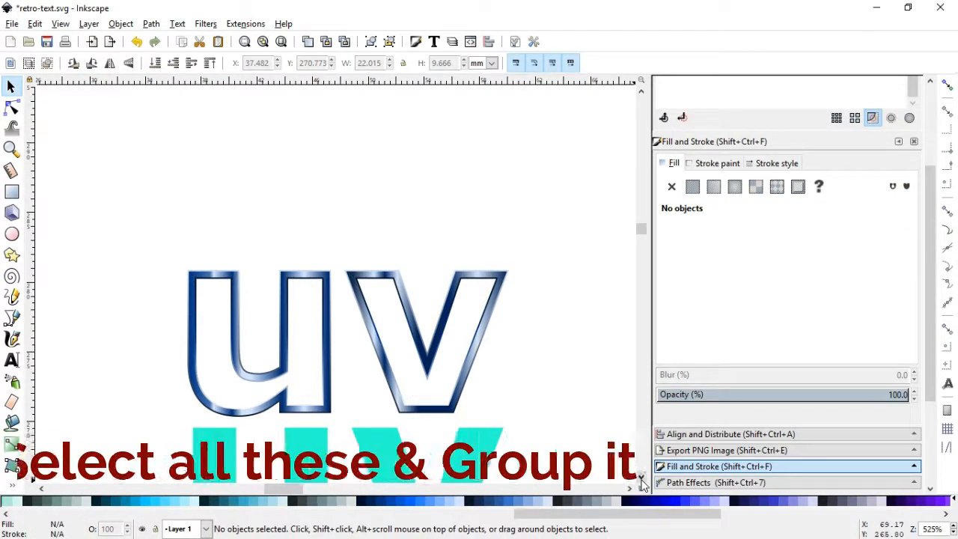
Select the three stacked gradient "uv" outlines together and group them
scroll(242, 241, "down", 4)
left_click_drag(125, 105, 520, 307)
key("ctrl+g")
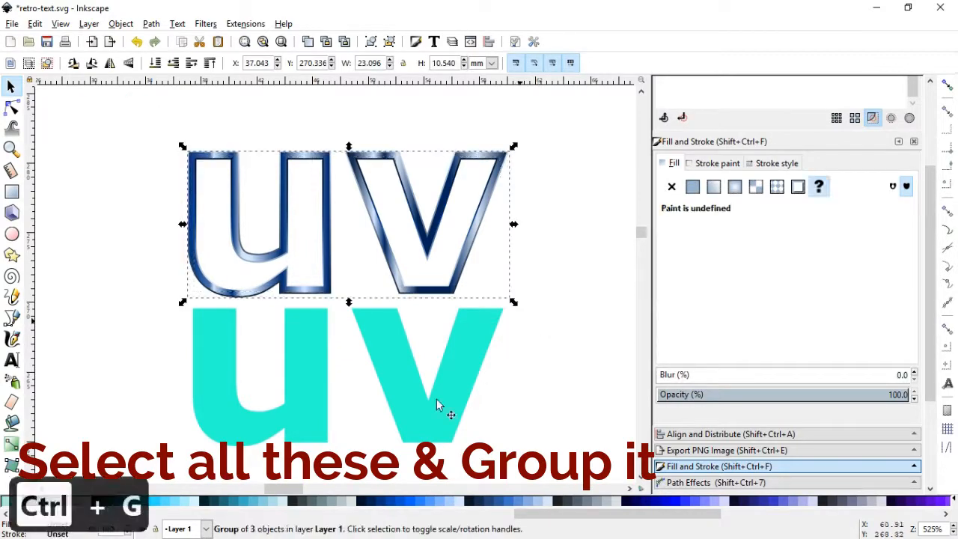
Centre the grouped chrome outlines on the turquoise "uv", relative to the last selected object
left_click(421, 406, "shift")
left_click(730, 434)
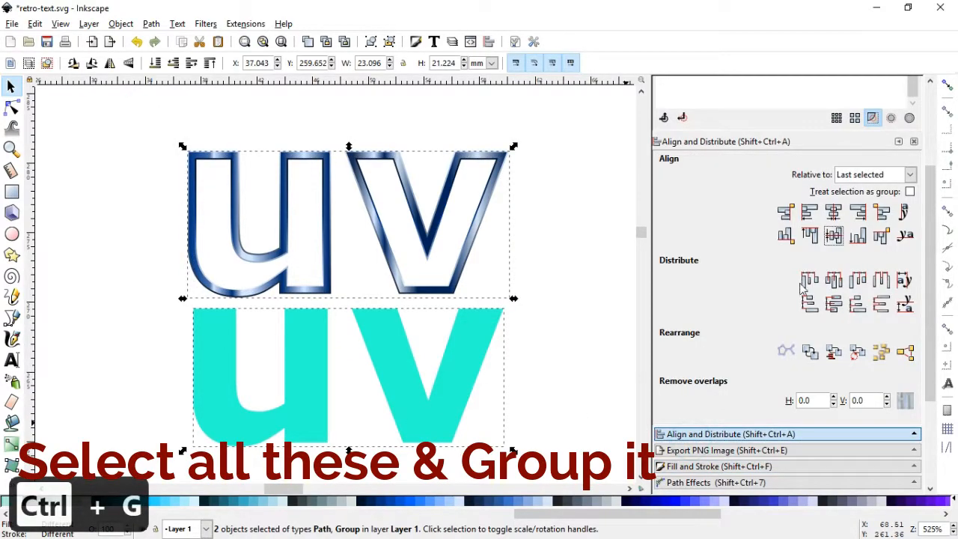
left_click(833, 235)
left_click(553, 354)
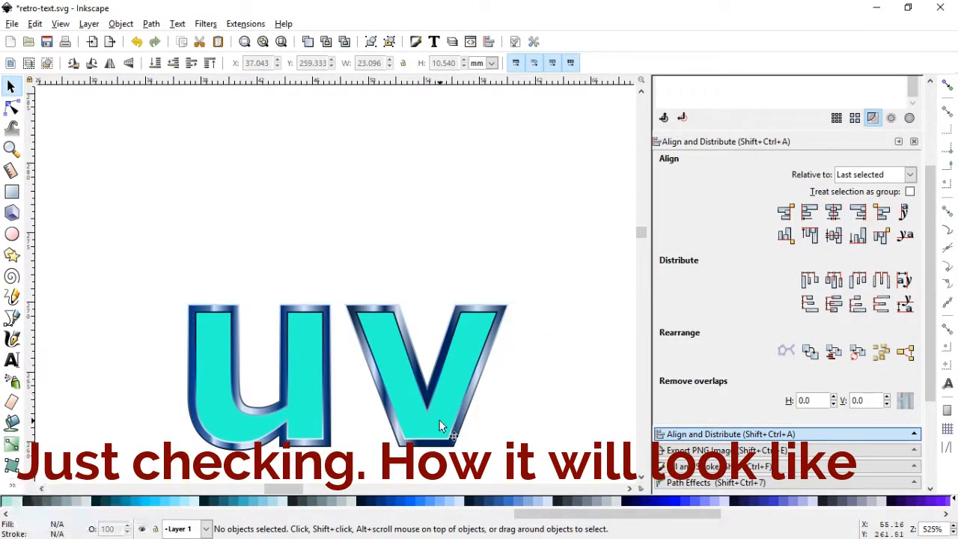
Preview the turquoise "uv" raised above the chrome outlines, and undo both the raise and the alignment
left_click(441, 421)
left_click(119, 25)
left_click(315, 276)
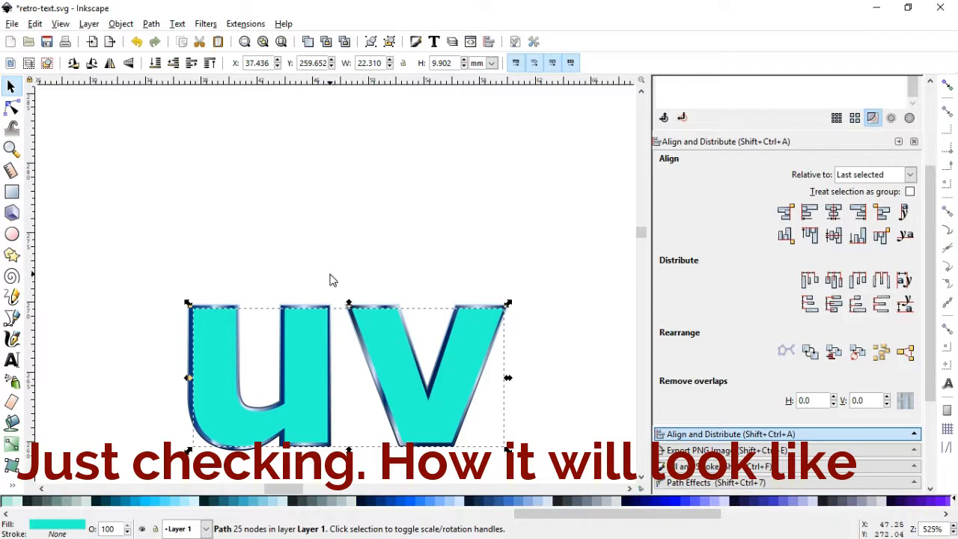
key("ctrl+z")
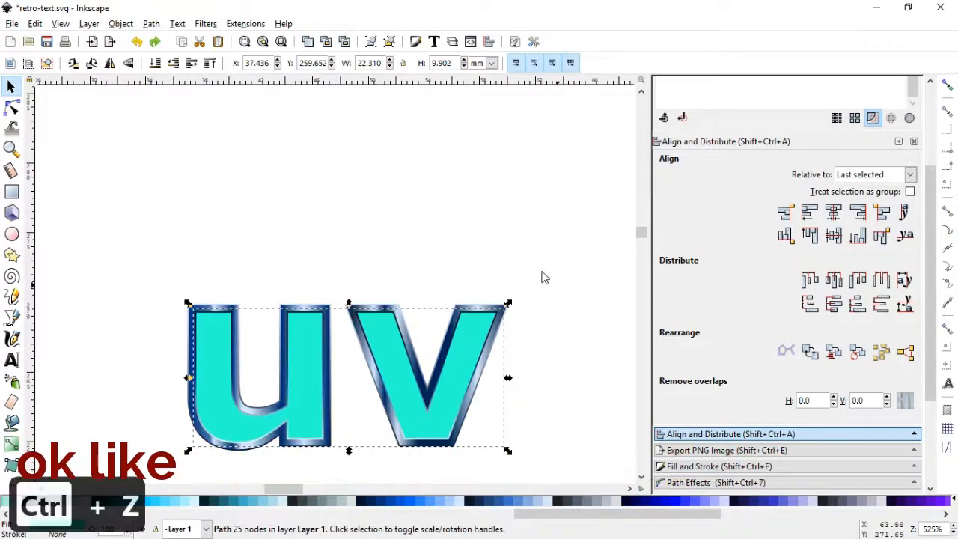
key("ctrl+z")
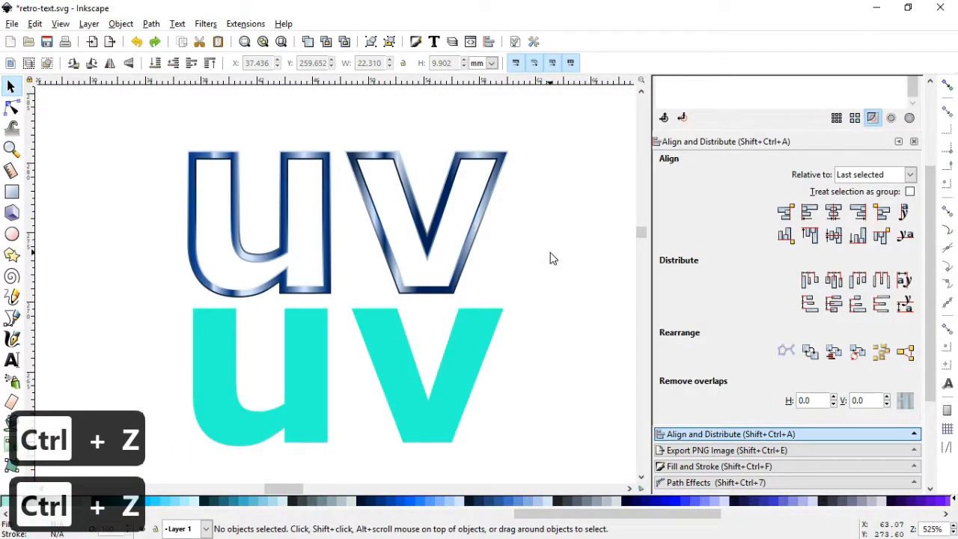
Move the turquoise "uv" down to just above the blue-and-magenta background and set its opacity to 70.8%
key("minus")
left_click(642, 478)
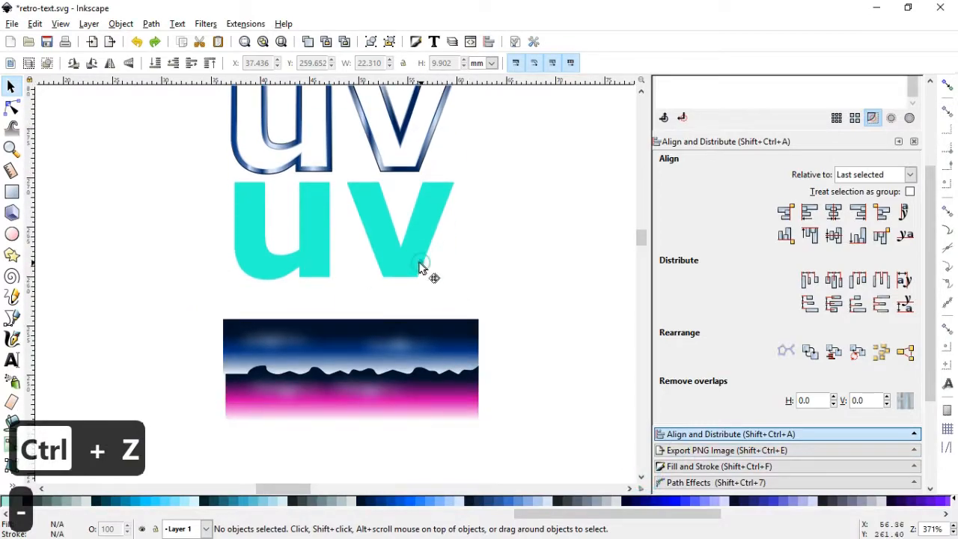
left_click(423, 263)
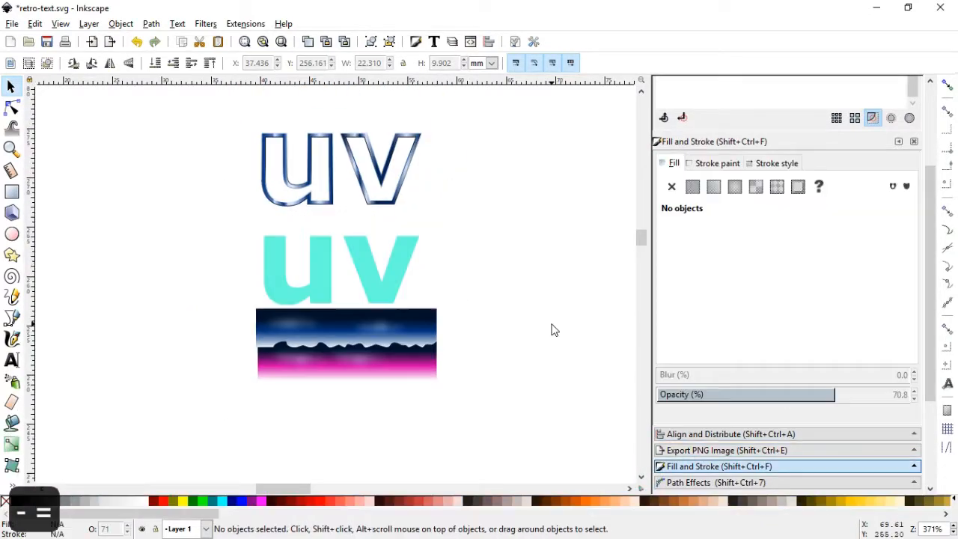
key("equal")
Select the dark mountain shape inside the background group and reshape its leftmost hill into smaller peaks by editing nodes
left_click(11, 149)
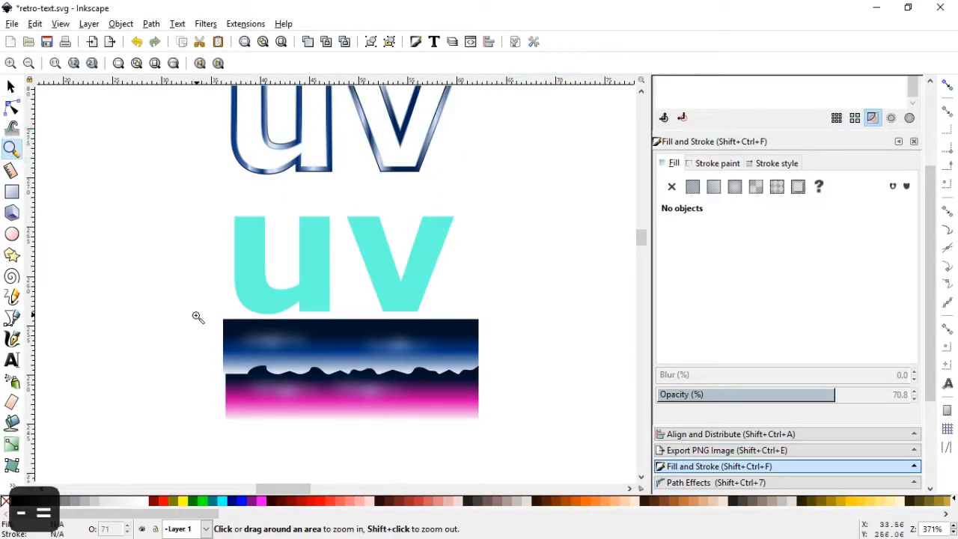
left_click_drag(198, 321, 405, 417)
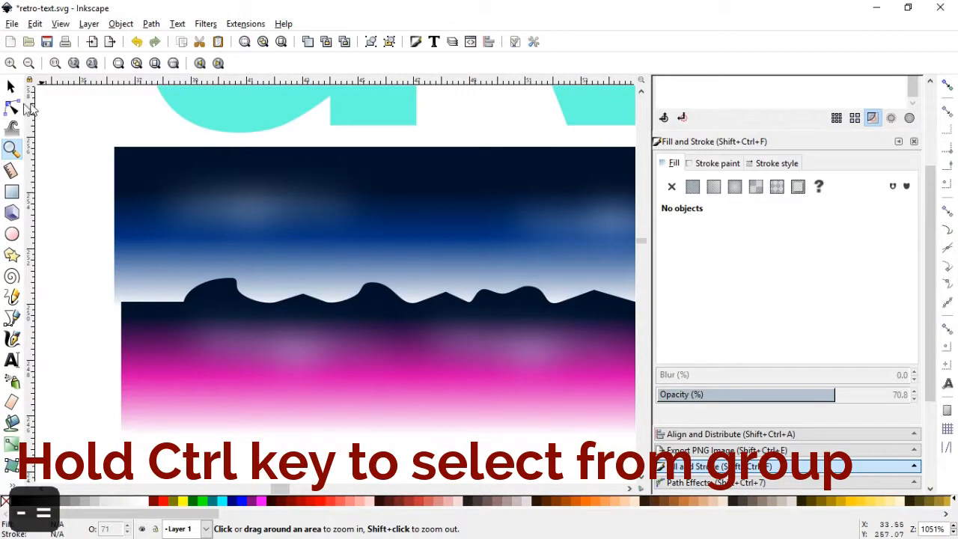
key("n")
left_click(199, 295, "ctrl")
double_click(152, 302)
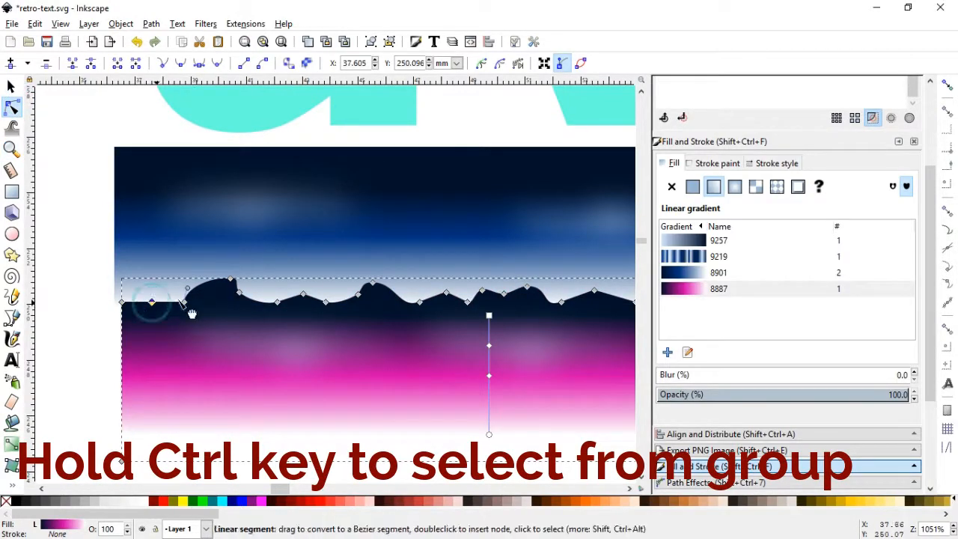
left_click_drag(185, 303, 229, 287)
double_click(193, 280)
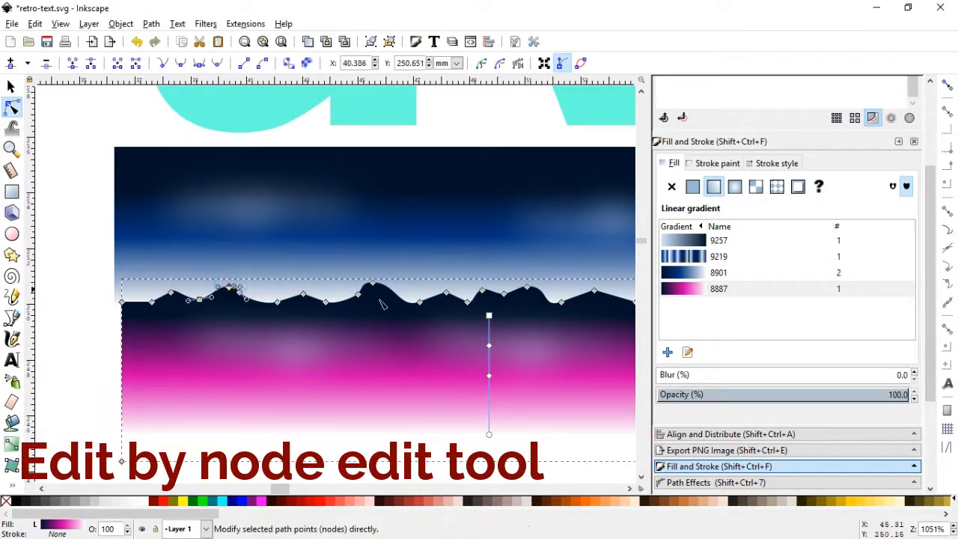
Add nodes along the middle of the mountain ridge and reshape its tall rounded hill into smaller, irregular peaks
double_click(347, 299)
double_click(393, 292)
left_click(630, 488)
left_click_drag(373, 282, 322, 303)
left_click(629, 488)
left_click(630, 489)
double_click(363, 296)
double_click(322, 291)
double_click(400, 296)
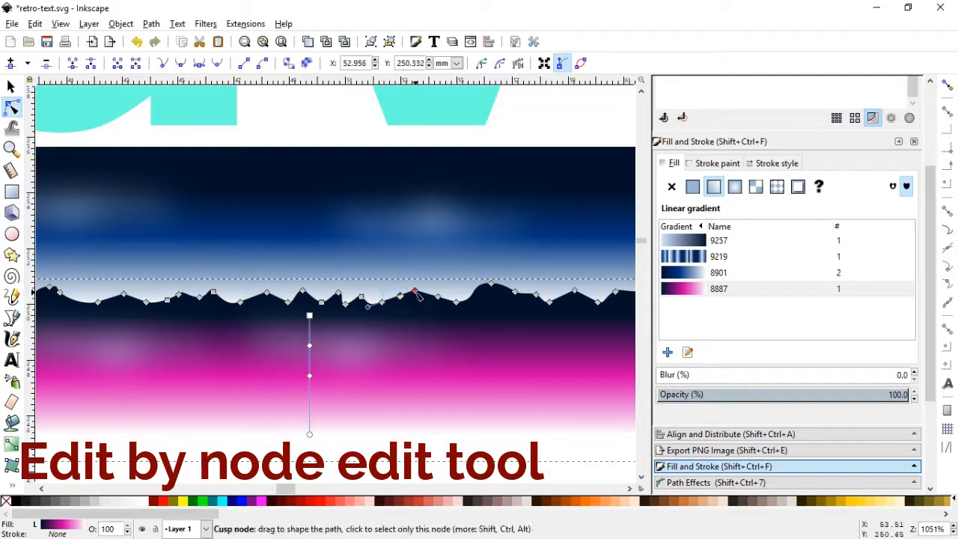
Add and lower nodes along the rest of the mountain ridge to form jagged peaks and dips, and deselect the shape
left_click_drag(414, 290, 417, 307)
double_click(482, 284)
left_click_drag(491, 282, 496, 297)
double_click(563, 296)
left_click_drag(575, 291, 579, 308)
double_click(255, 296)
double_click(275, 297)
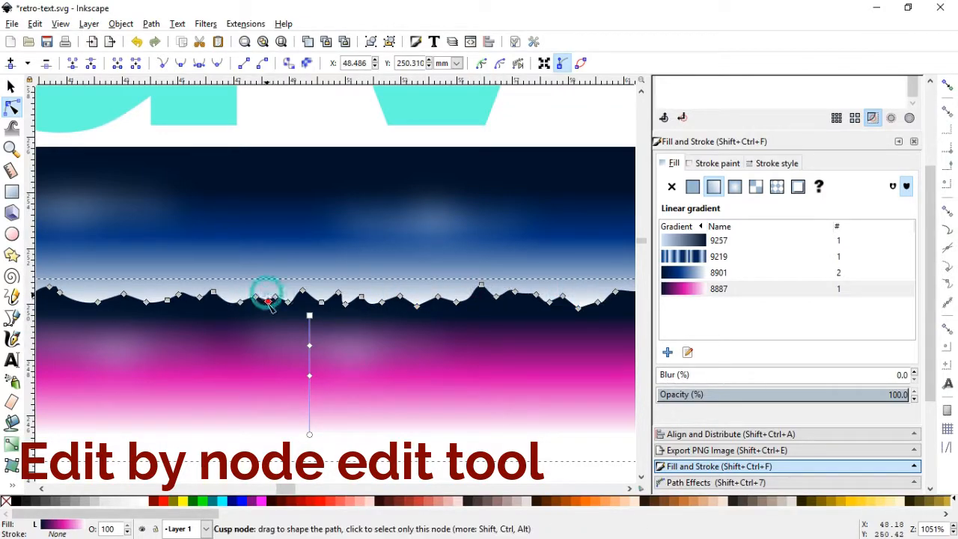
left_click_drag(268, 293, 267, 308)
left_click(80, 304)
key("s")
key("minus")
key("minus")
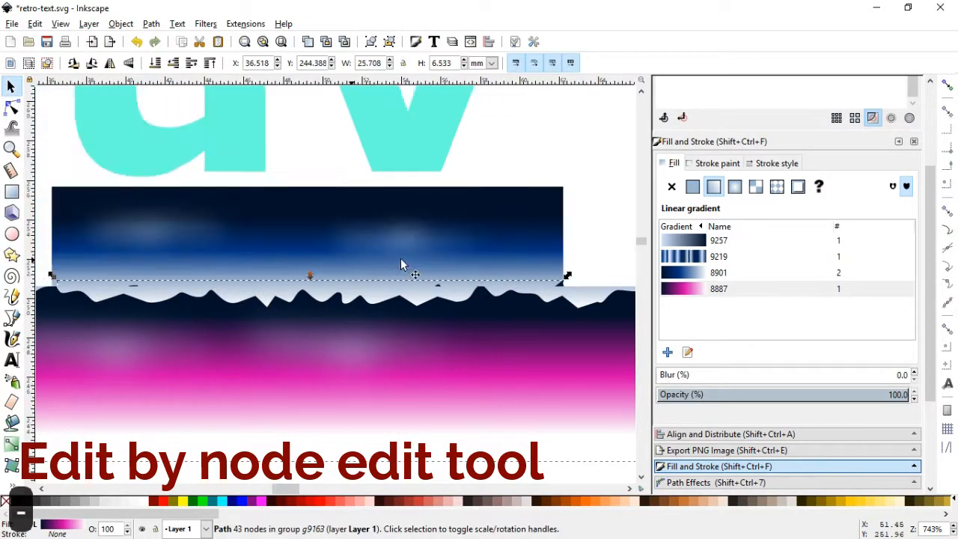
left_click(556, 282)
Move the turquoise "uv" down over the blue-and-magenta background and restore its opacity to 100%
left_click(640, 90)
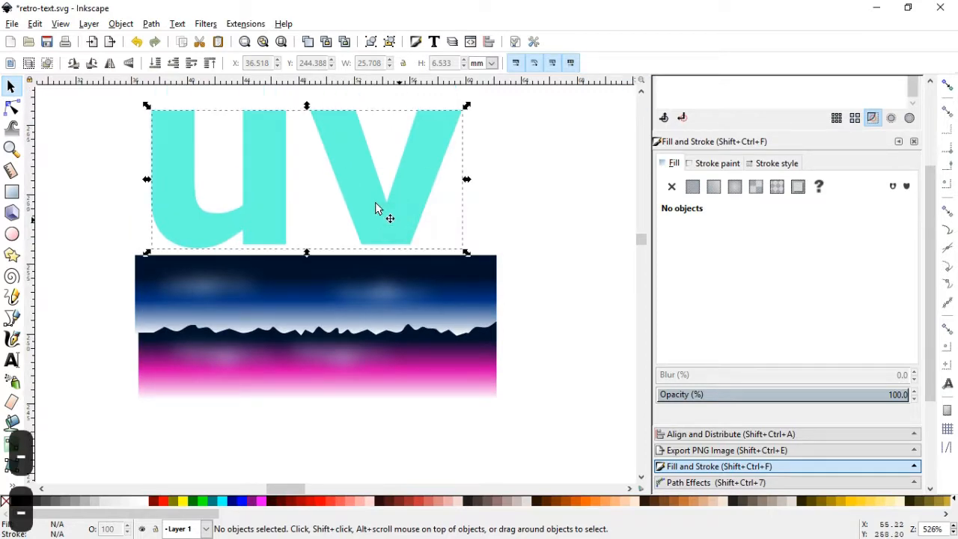
left_click_drag(376, 208, 380, 354)
key("Escape")
left_click(175, 289)
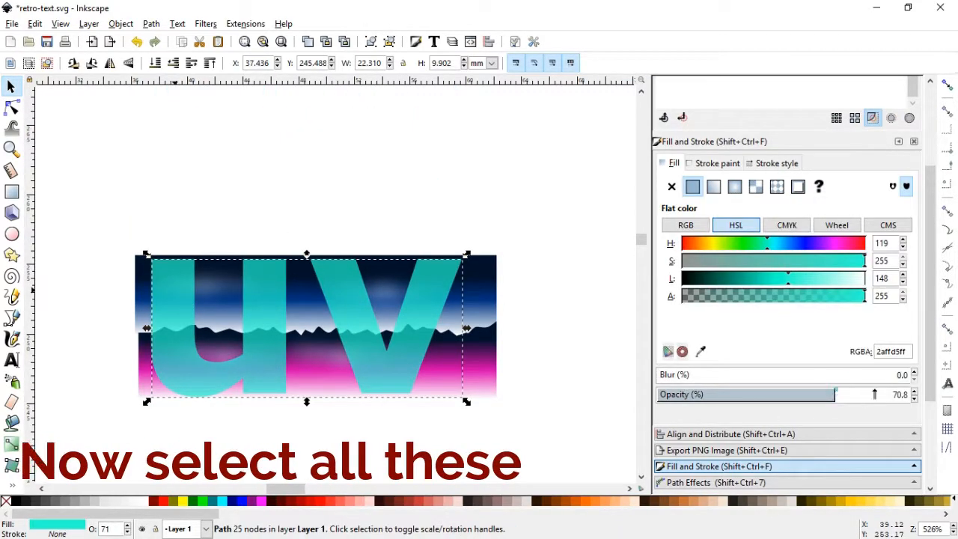
left_click_drag(875, 394, 947, 391)
left_click(551, 313)
Clip the blue-and-magenta background group to the shape of the turquoise "uv" on top of it
left_click_drag(96, 203, 524, 405)
left_click(121, 24)
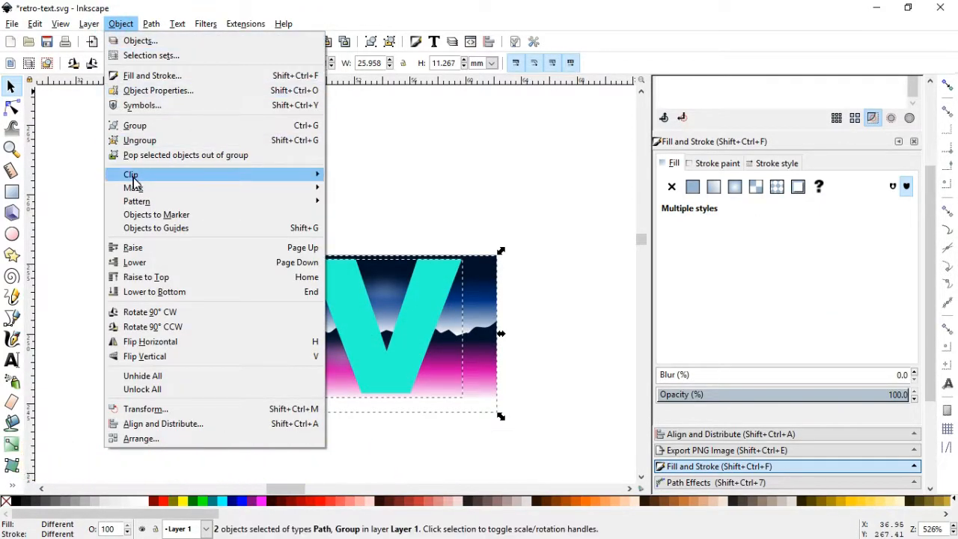
mouse_move(142, 175)
left_click(349, 175)
left_click(506, 250)
Shorten the lower shape's magenta gradient inside the clipped letters by moving its white end stop upwards
key("minus")
key("minus")
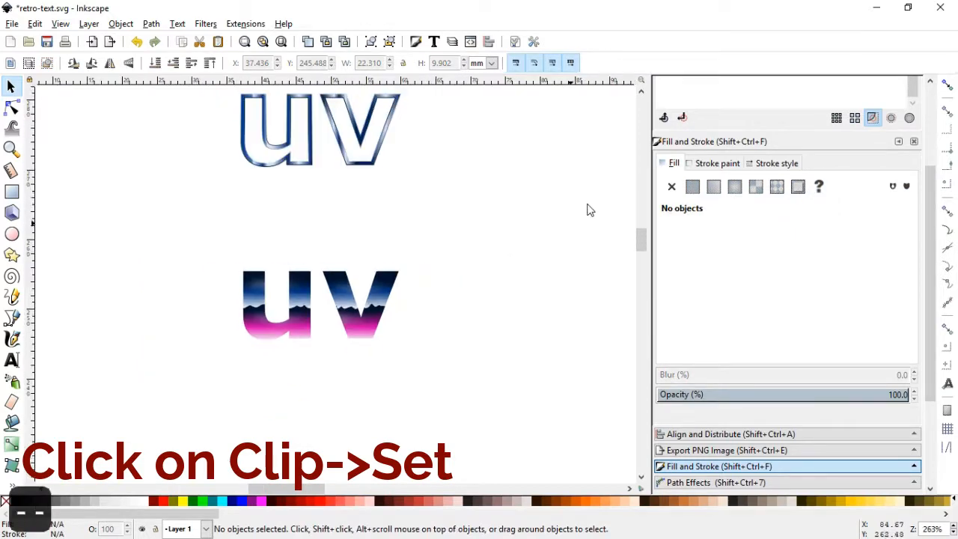
left_click(374, 341, "ctrl")
left_click(687, 353)
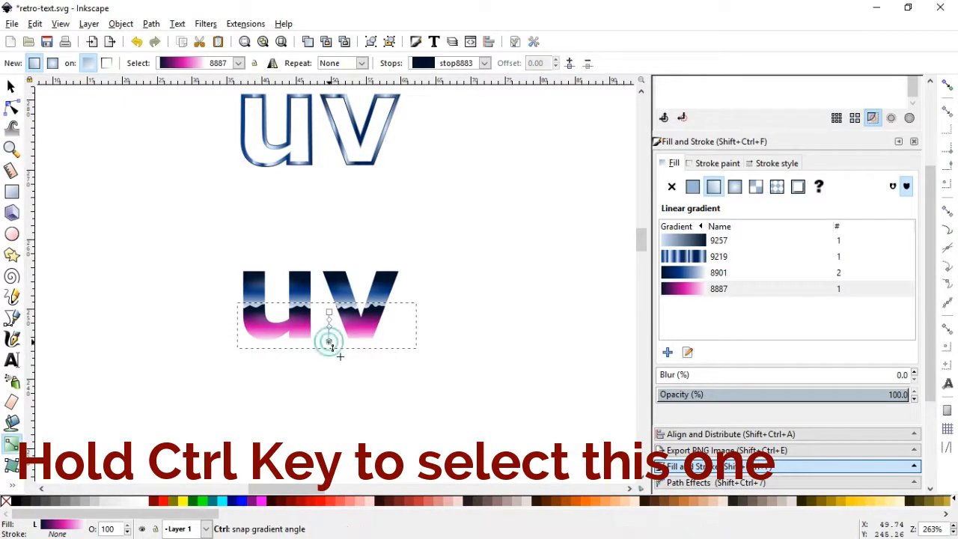
left_click(330, 336)
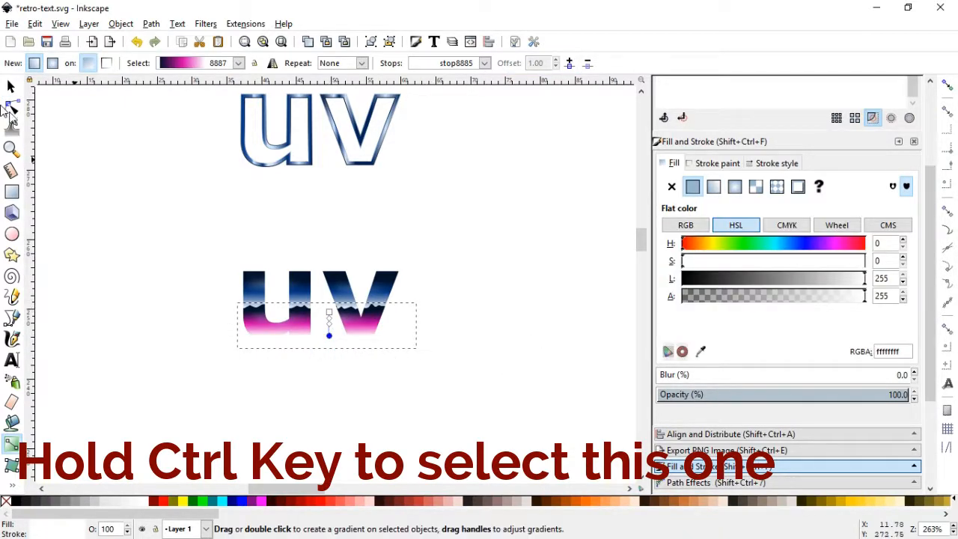
left_click(11, 86)
left_click(419, 220)
Reopen the lower shape's magenta gradient and move its magenta d400aa stop up to offset 0.40
left_click(640, 90)
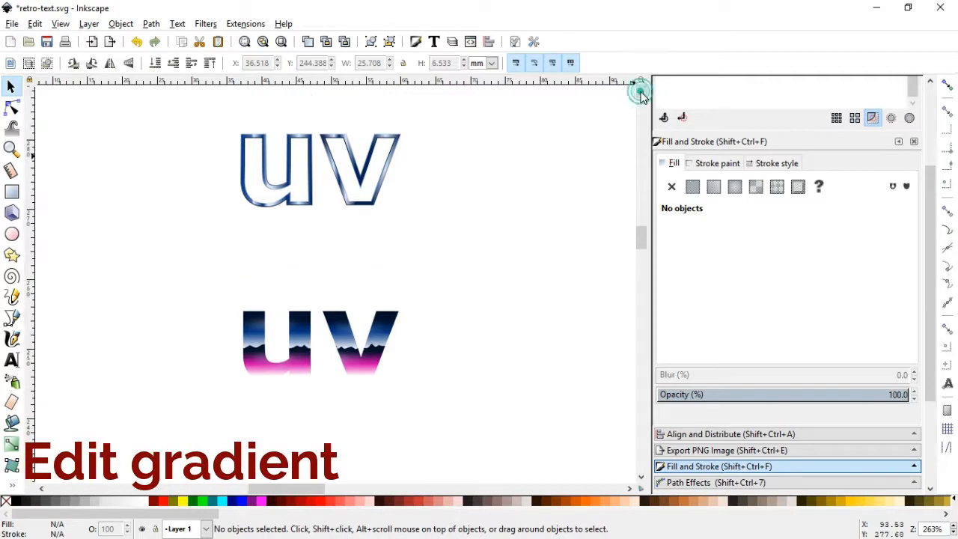
left_click(366, 368)
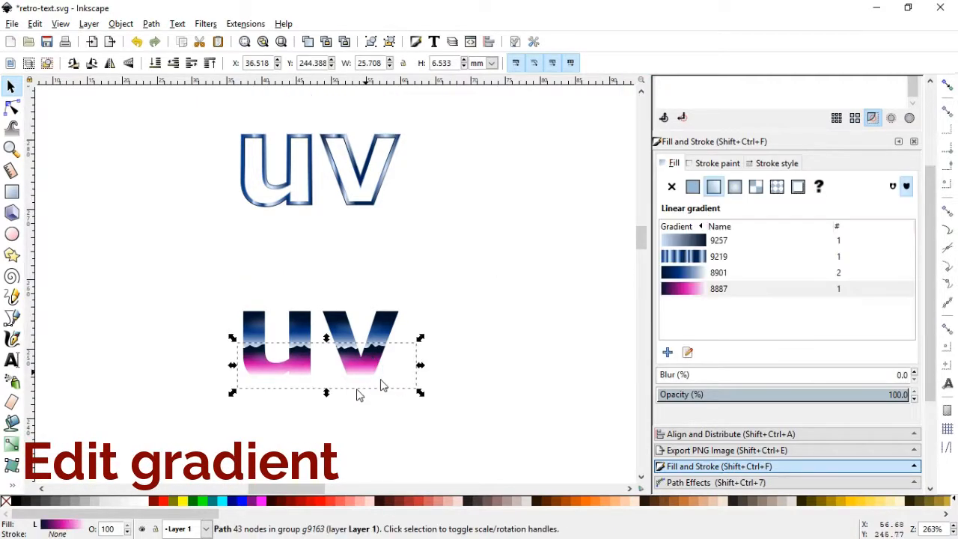
left_click(11, 148)
left_click_drag(232, 358, 448, 439)
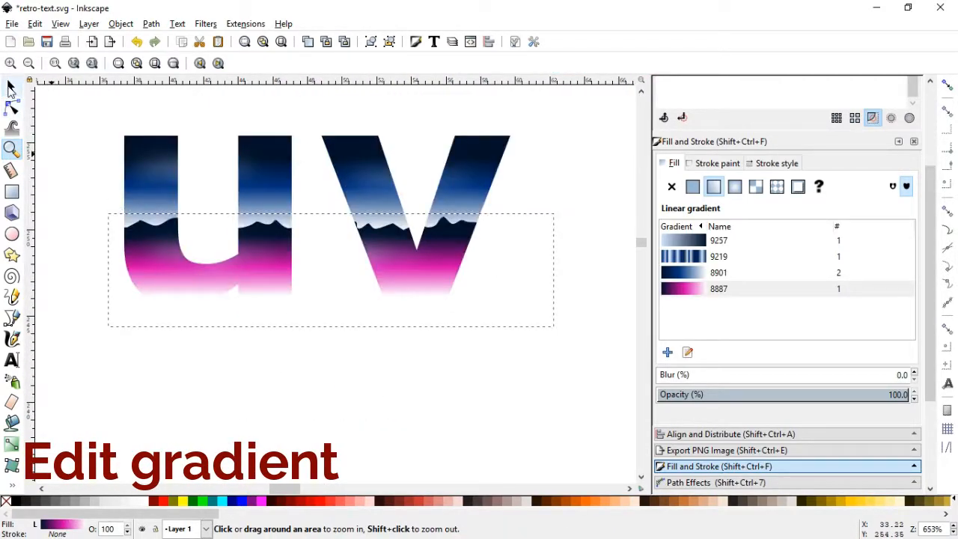
left_click(10, 88)
left_click(337, 253)
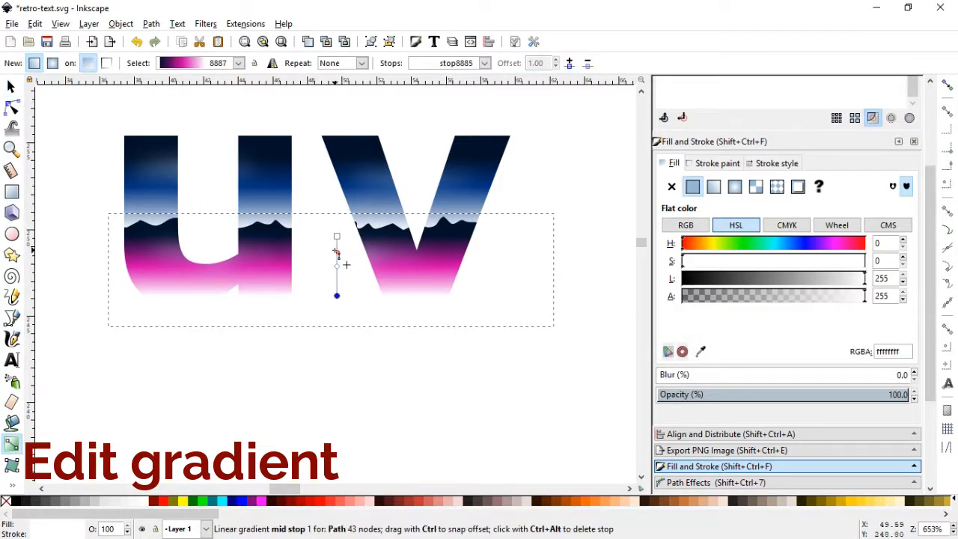
mouse_move(336, 251)
left_mouse_down()
mouse_move(336, 239)
mouse_move(335, 260)
left_mouse_up()
left_click(336, 244)
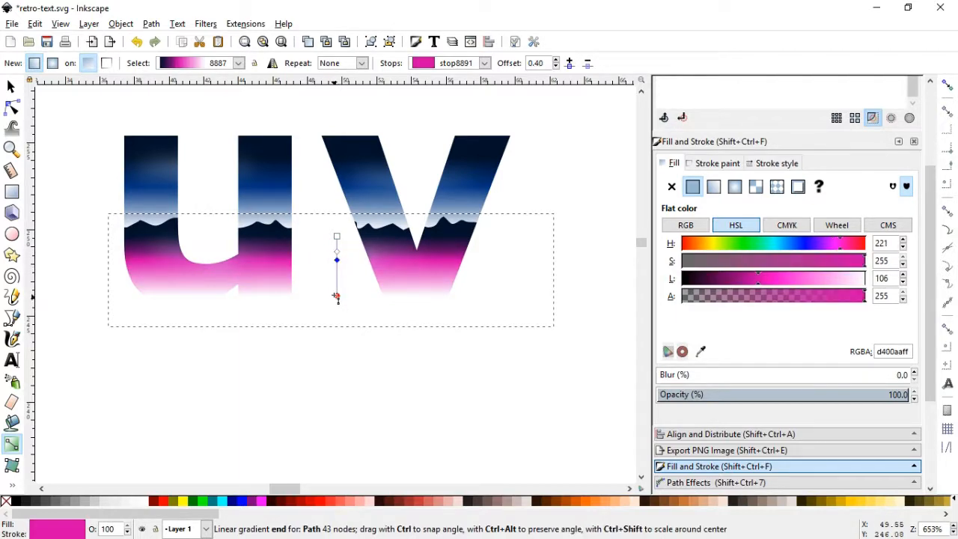
Shorten the magenta gradient inside the clipped letters further by moving its white end stop slightly upwards
left_click_drag(338, 297, 338, 290)
left_click(338, 291)
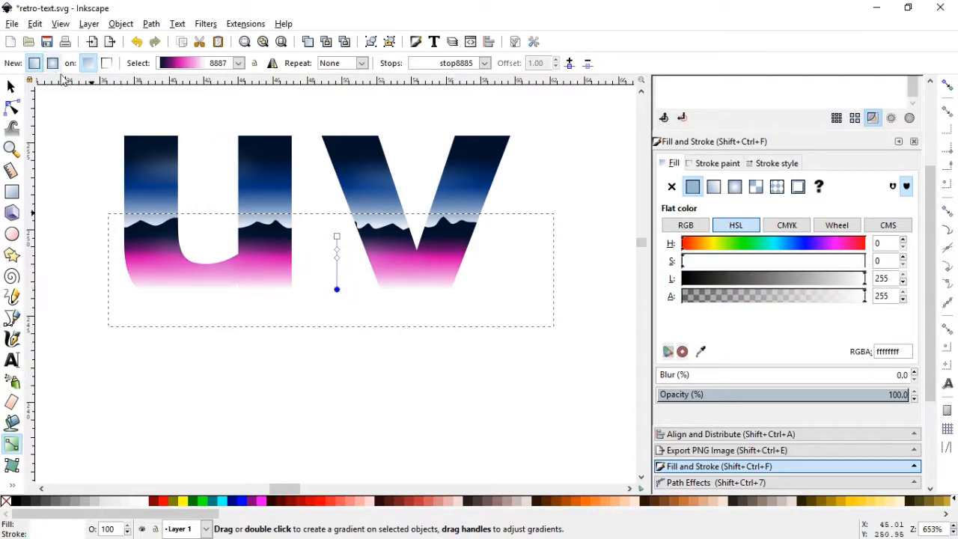
left_click(11, 86)
left_click(494, 397)
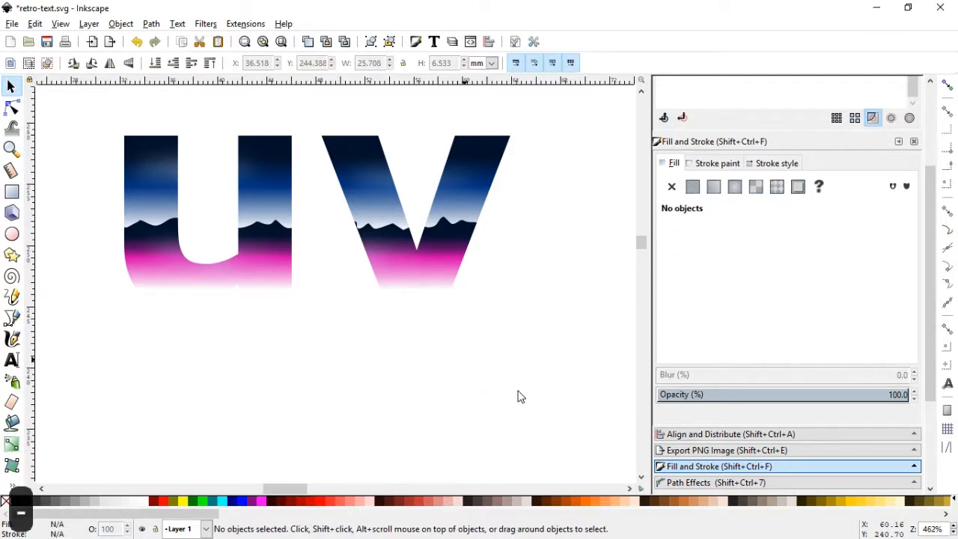
Align the clipped "uv" and the chrome outline "uv" vertically on their centres, relative to the last selected
key("minus")
key("minus")
key("minus")
key("minus")
left_click(368, 277)
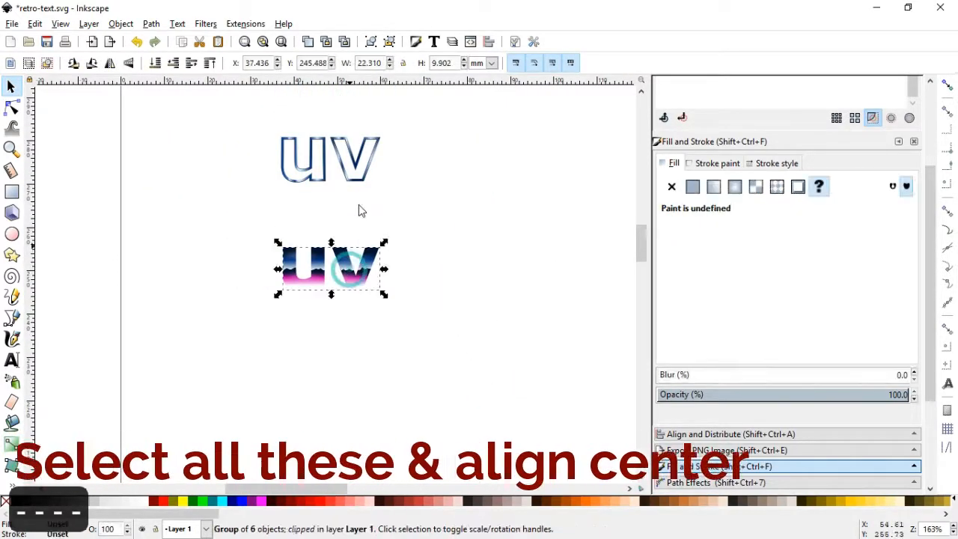
left_click(348, 187, "shift")
left_click(671, 433)
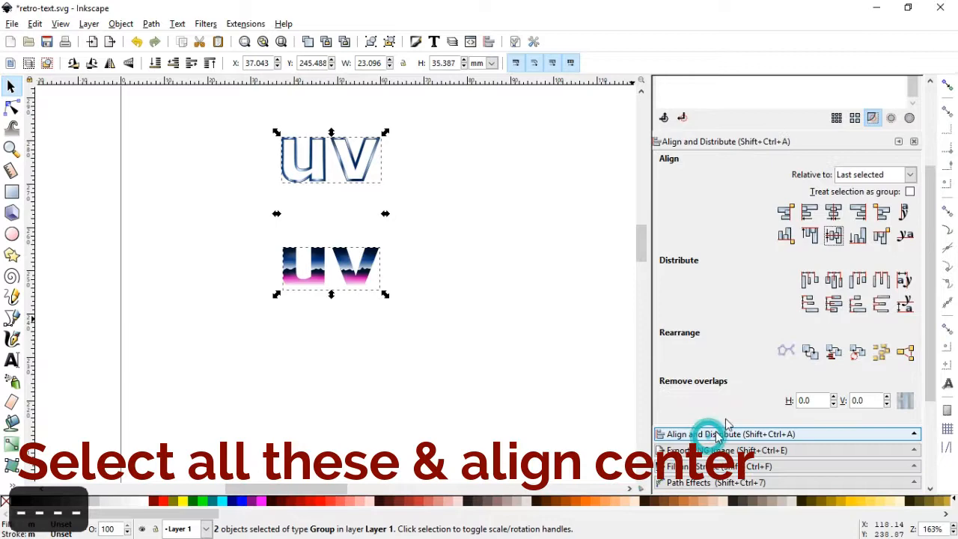
left_click(833, 235)
key("z")
left_click_drag(235, 103, 423, 208)
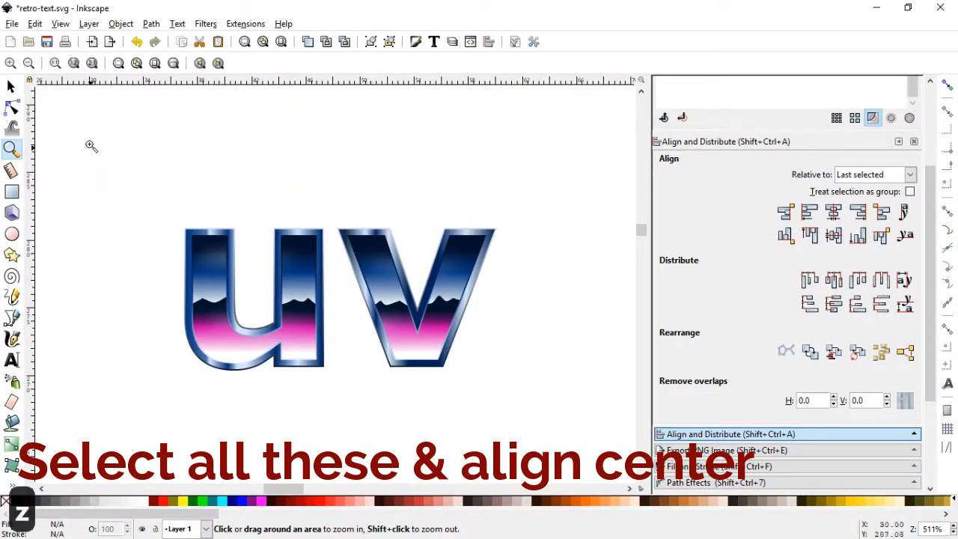
left_click(11, 87)
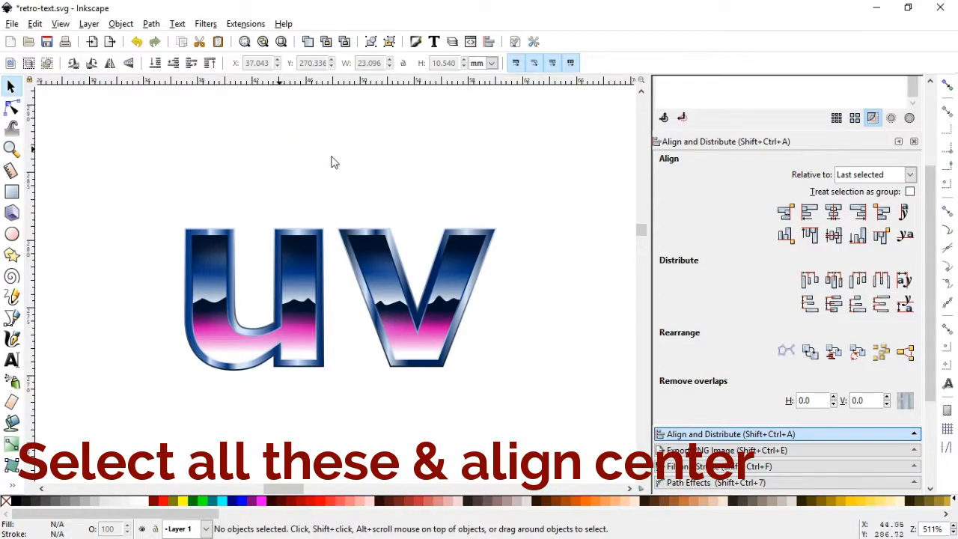
Draw a background rectangle about 73.4 by 37.3 mm below the "uv" and fill it dark navy without a stroke
key("minus")
key("minus")
key("minus")
key("minus")
left_click(638, 232)
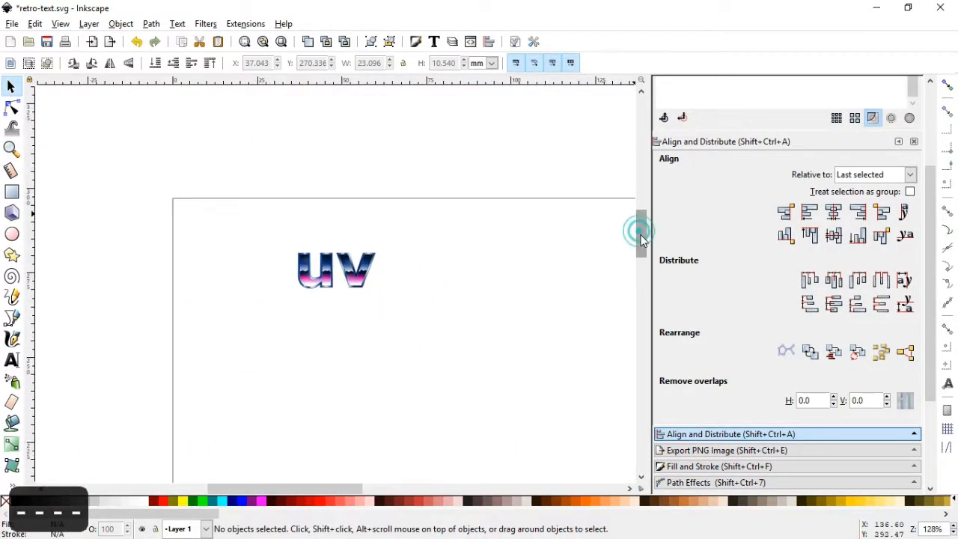
left_click(11, 192)
left_click_drag(243, 294, 492, 420)
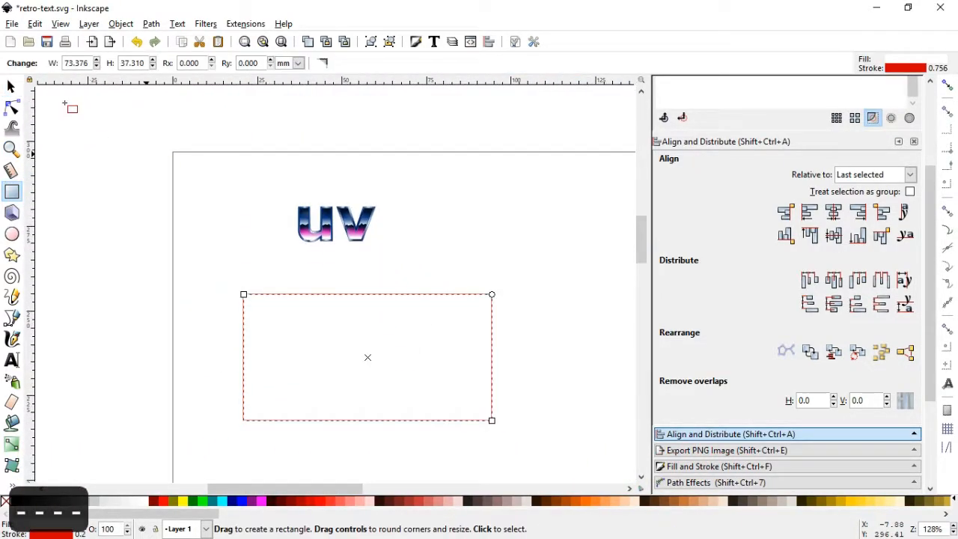
left_click(11, 88)
left_click_drag(180, 514, 674, 515)
left_click(471, 508)
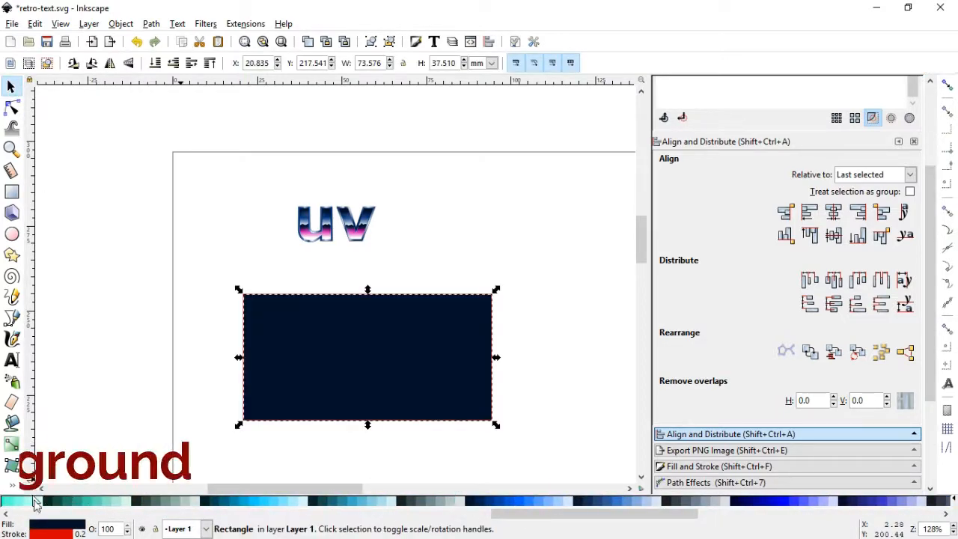
left_click_drag(505, 514, 15, 513)
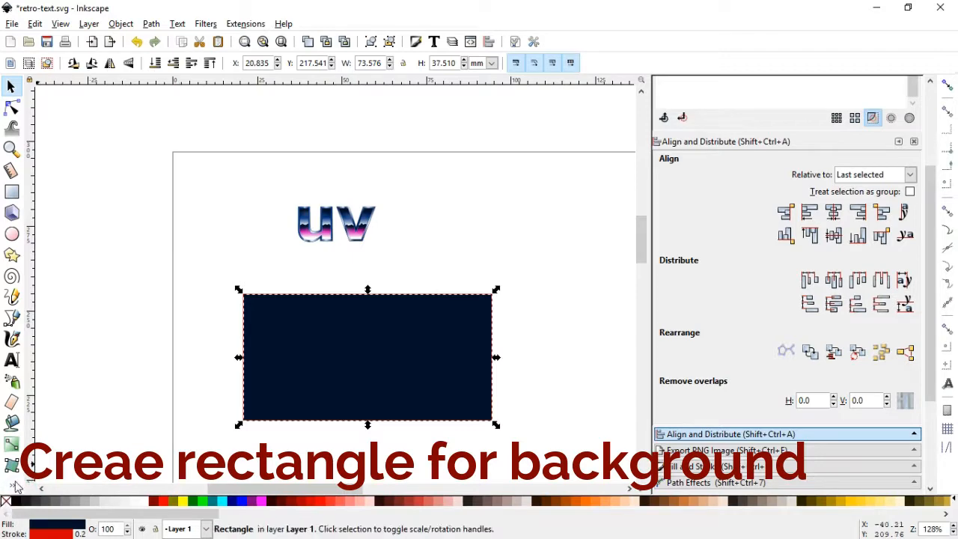
Move both "uv" groups onto the navy rectangle, raise them to the top and enlarge them to about 50.9 mm wide
left_click_drag(242, 171, 401, 364)
left_click(120, 24)
left_click(150, 274)
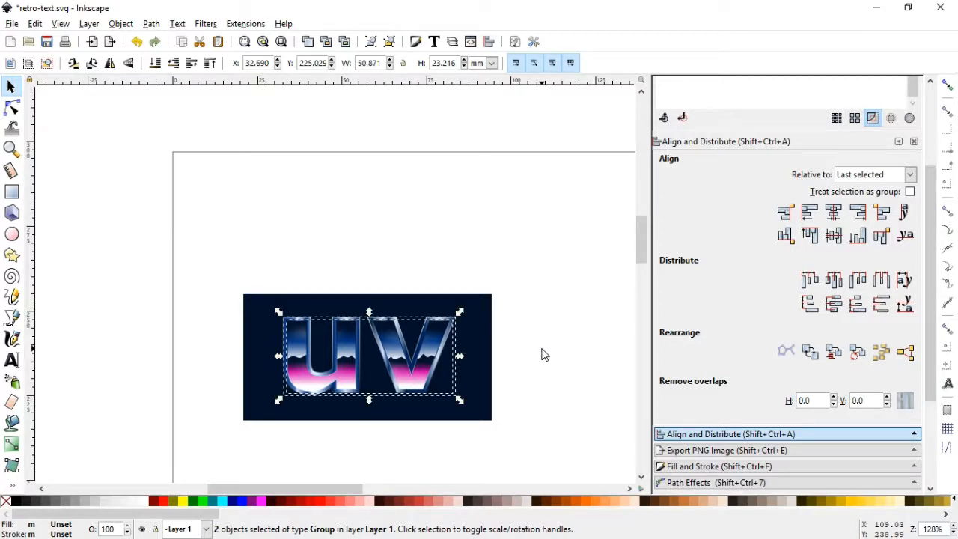
left_click(541, 352)
Enlarge the navy rectangle around its centre to about 92.4 by 47 mm
left_click(476, 382)
left_click_drag(495, 424, 527, 444)
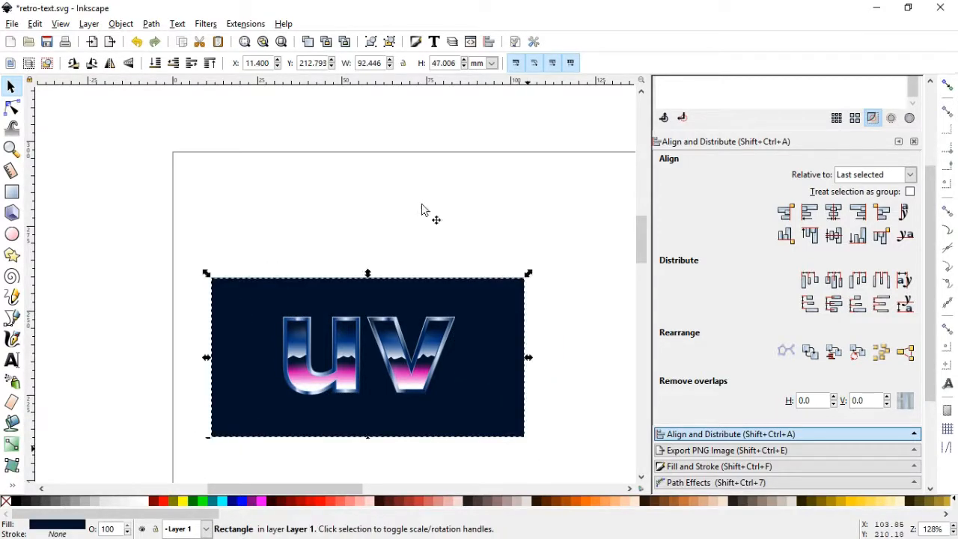
left_click(405, 185)
Duplicate the chrome outline group of the "uv" and fill the copy white
left_click(12, 149)
left_click_drag(476, 397, 491, 412)
key("s")
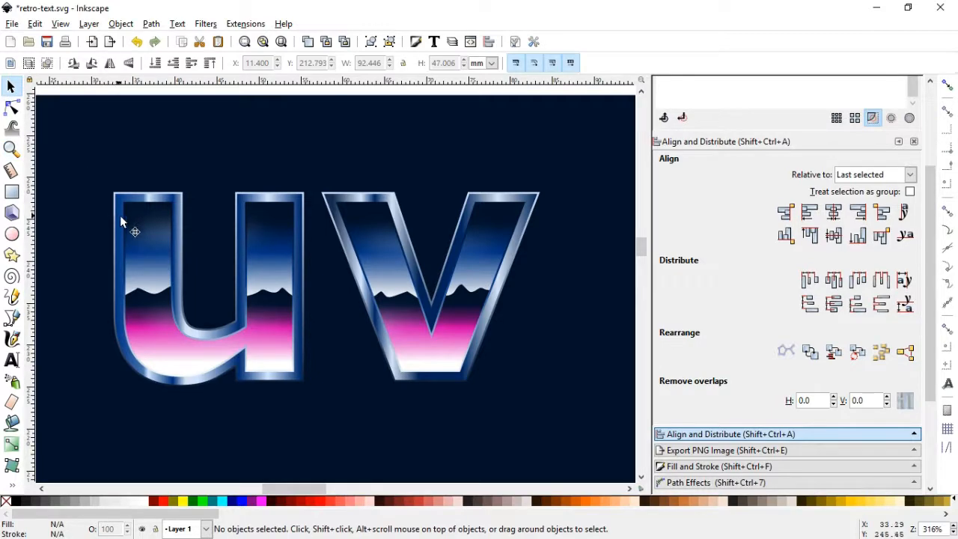
left_click(121, 216)
key("ctrl+d")
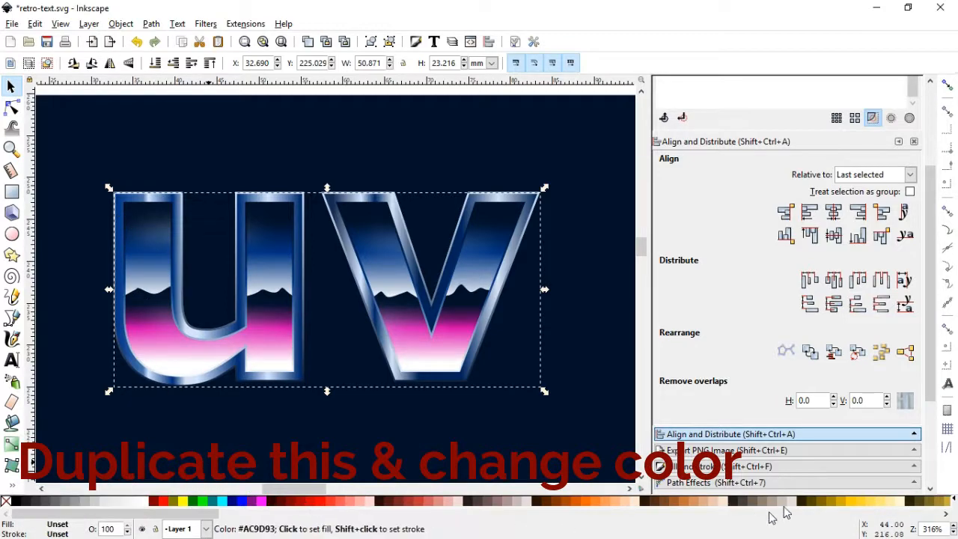
left_click(140, 500)
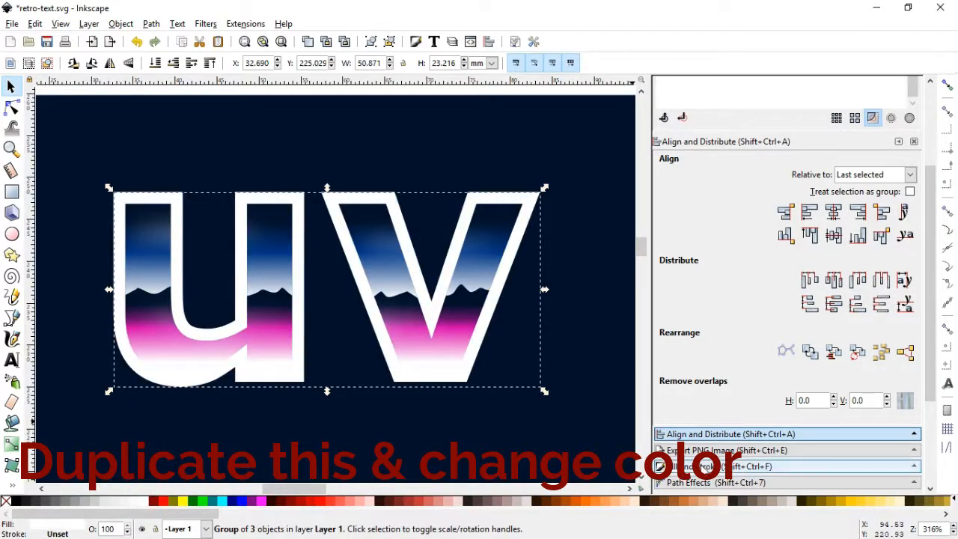
Recolour the duplicated outline light blue 00ccff and blur it by 7.0% to form a glow
left_click(704, 466)
key("5")
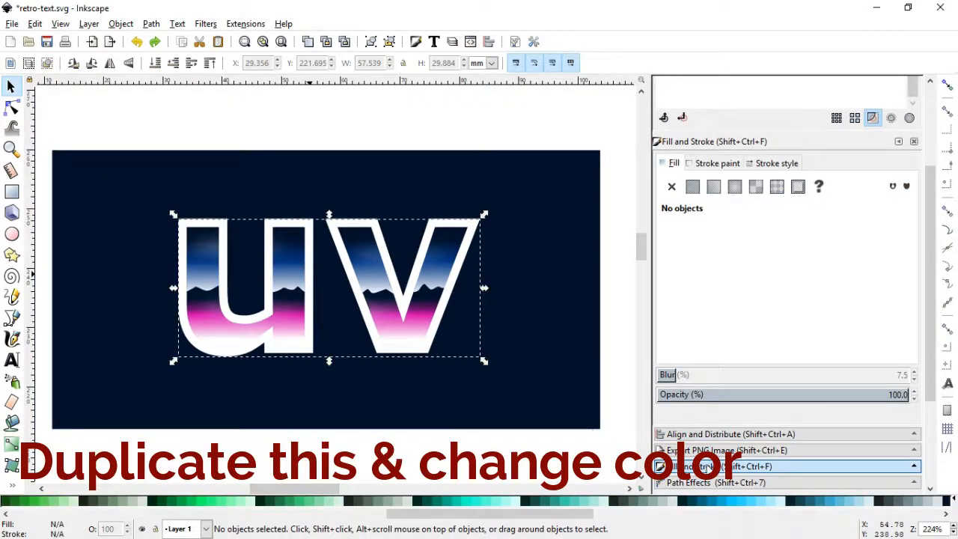
left_click(732, 503)
mouse_move(665, 374)
left_mouse_down()
mouse_move(683, 374)
mouse_move(669, 374)
left_mouse_up()
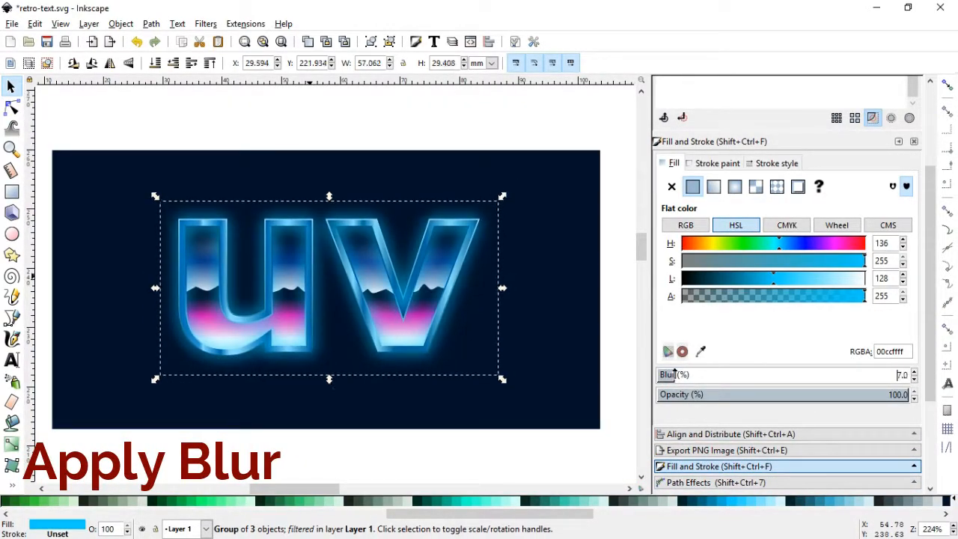
left_click(441, 134)
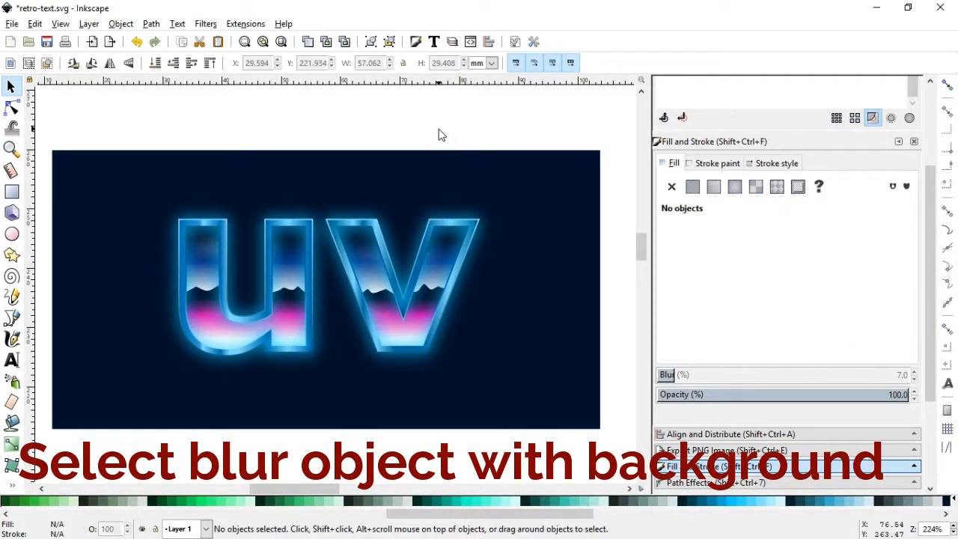
Lower the blurred blue outline together with the navy rectangle to the bottom, behind the chrome letters
left_click(462, 278)
left_click(534, 301, "shift")
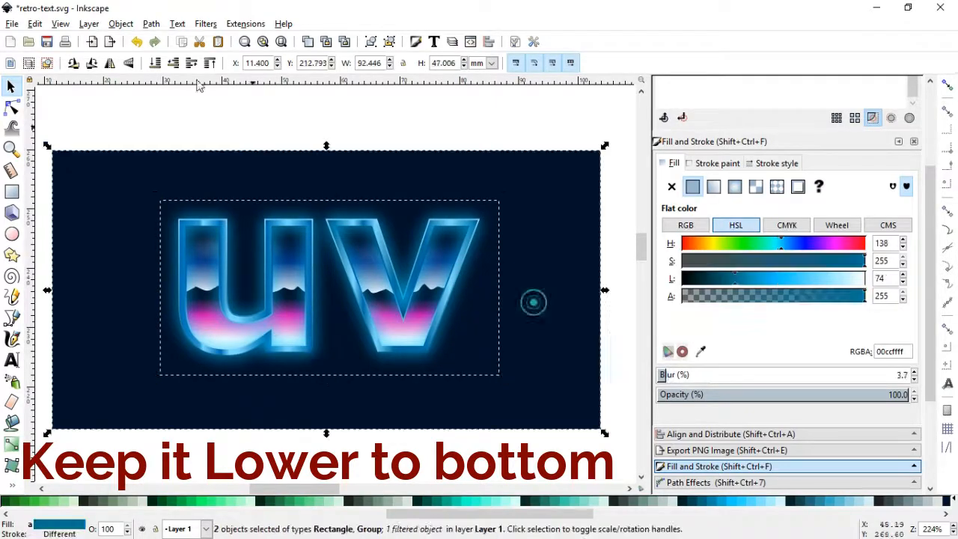
left_click(122, 25)
left_click(154, 292)
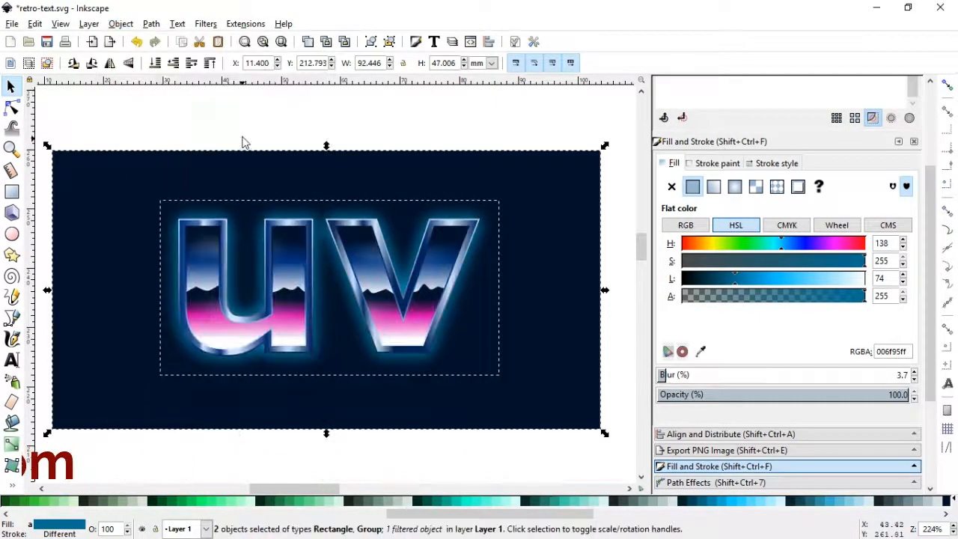
left_click(297, 142)
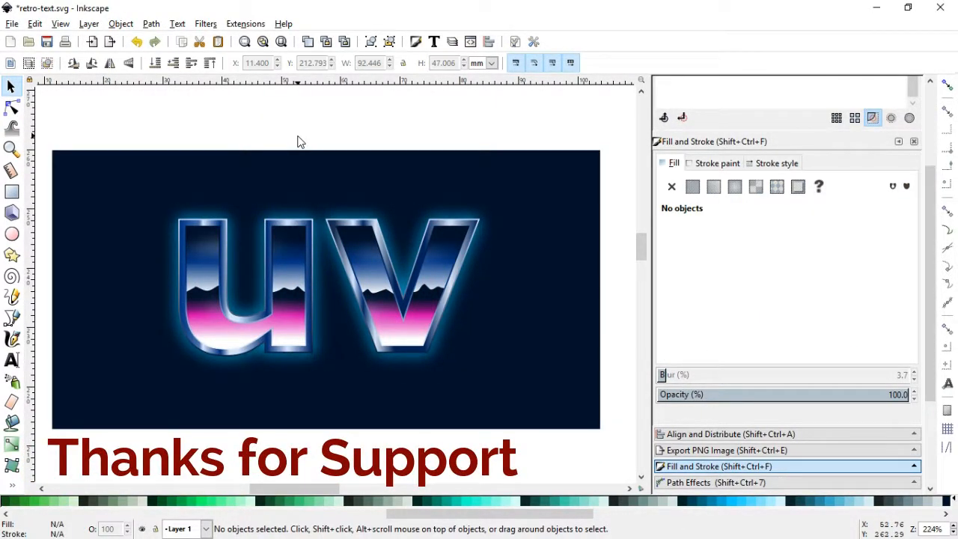